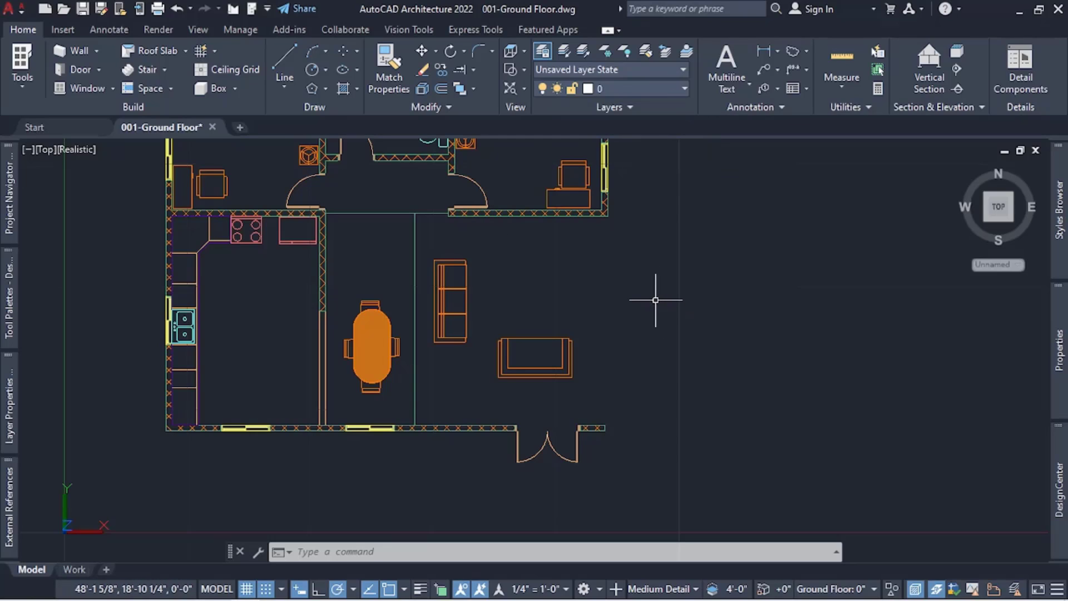
# Step: Zoom the ground-floor plan into view and slide open the Design tool palette
pyautogui.scroll(-4, 429, 352)
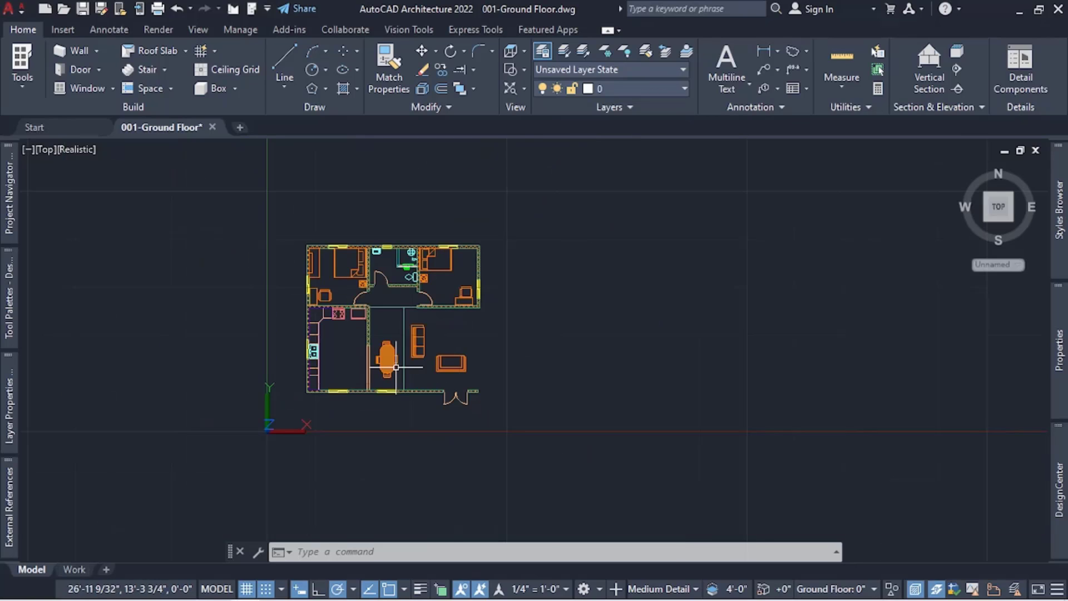
pyautogui.scroll(2, 627, 320)
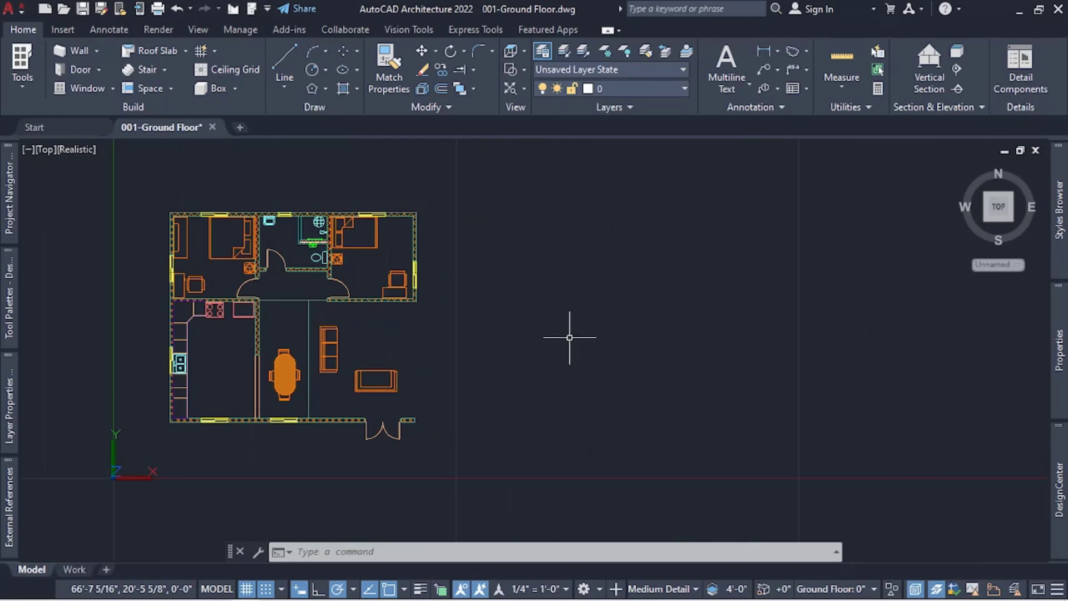
pyautogui.moveTo(5, 303)
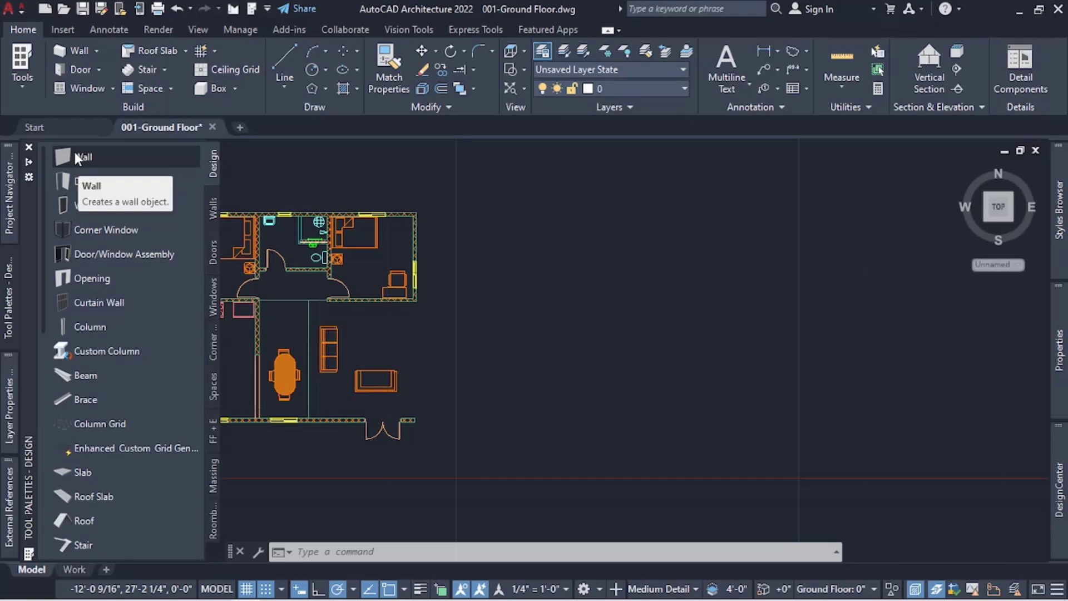
# Step: Start the Wall tool from the Design palette with its segment type set to Arc
pyautogui.click(75, 156)
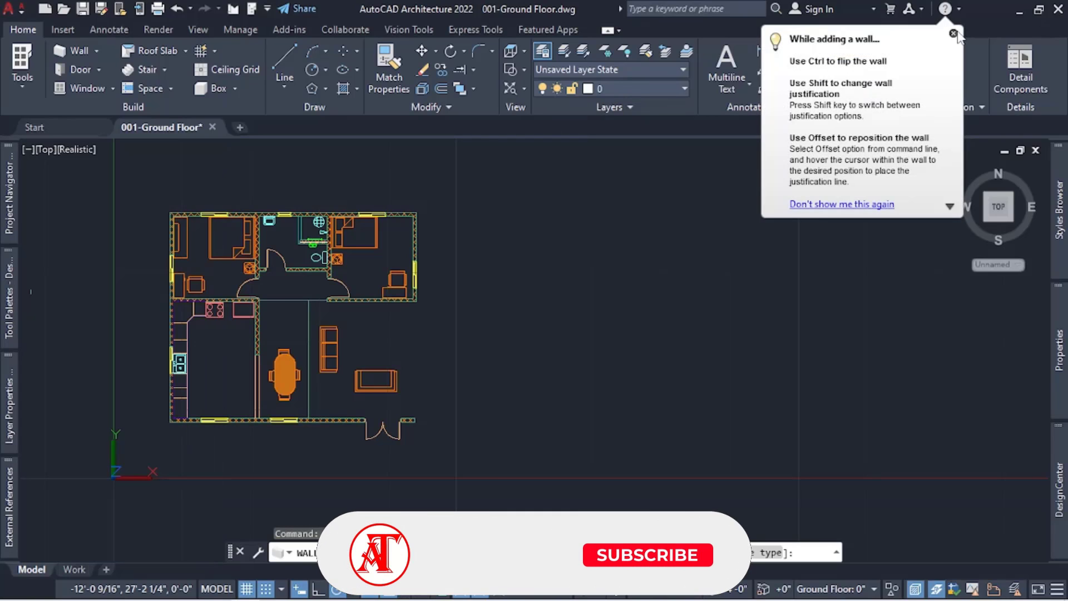
pyautogui.click(953, 33)
pyautogui.moveTo(1060, 341)
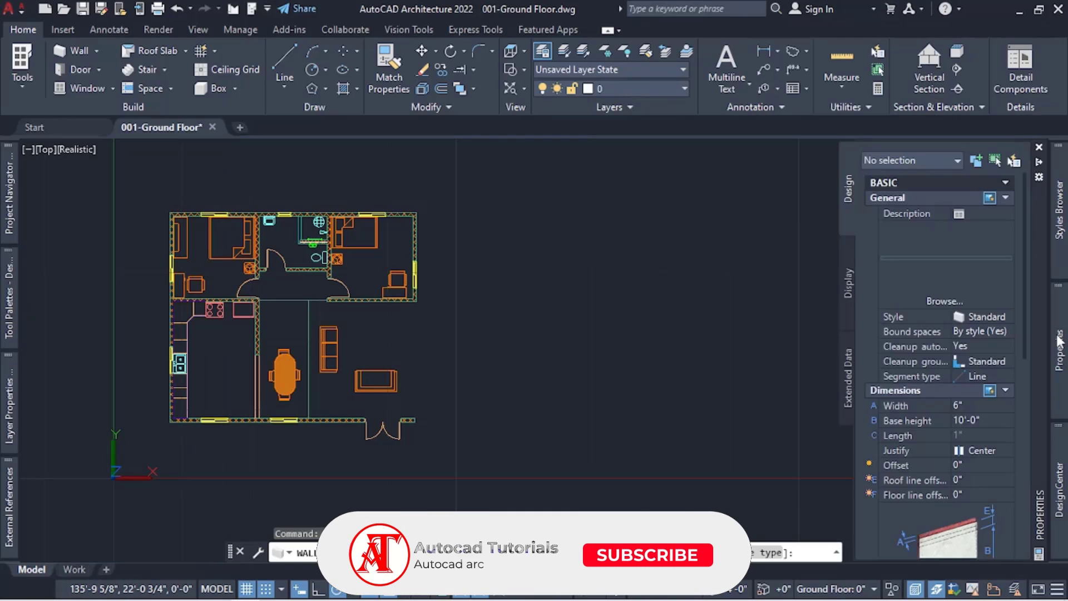
pyautogui.click(974, 376)
pyautogui.click(985, 378)
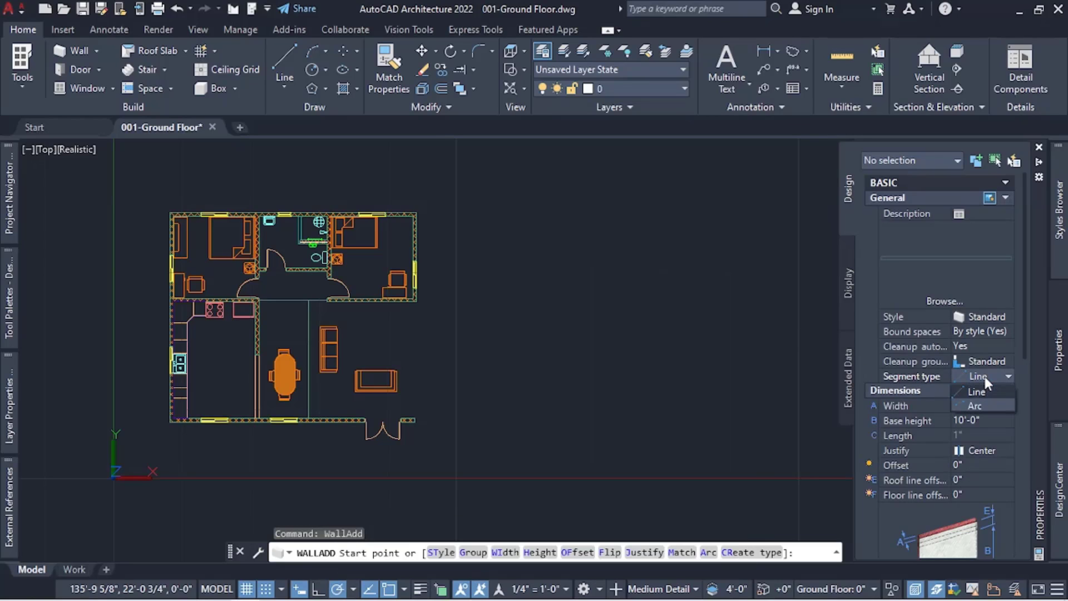
pyautogui.click(1006, 406)
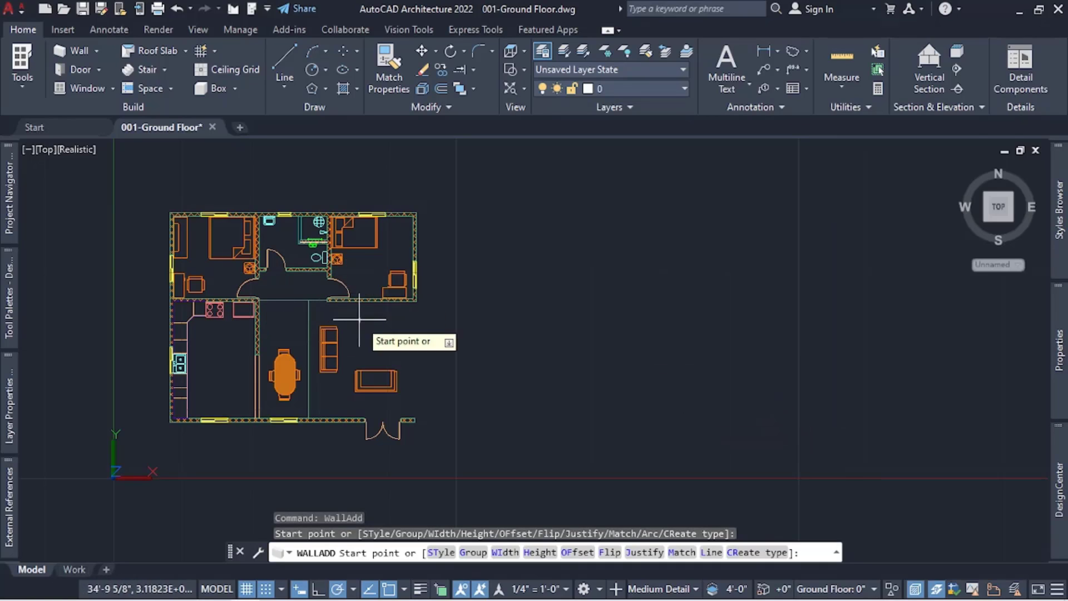
# Step: Draw the arc wall from the wall end by the door, bulging east, to the living room's upper corner
pyautogui.scroll(1, 367, 352)
pyautogui.scroll(2, 417, 447)
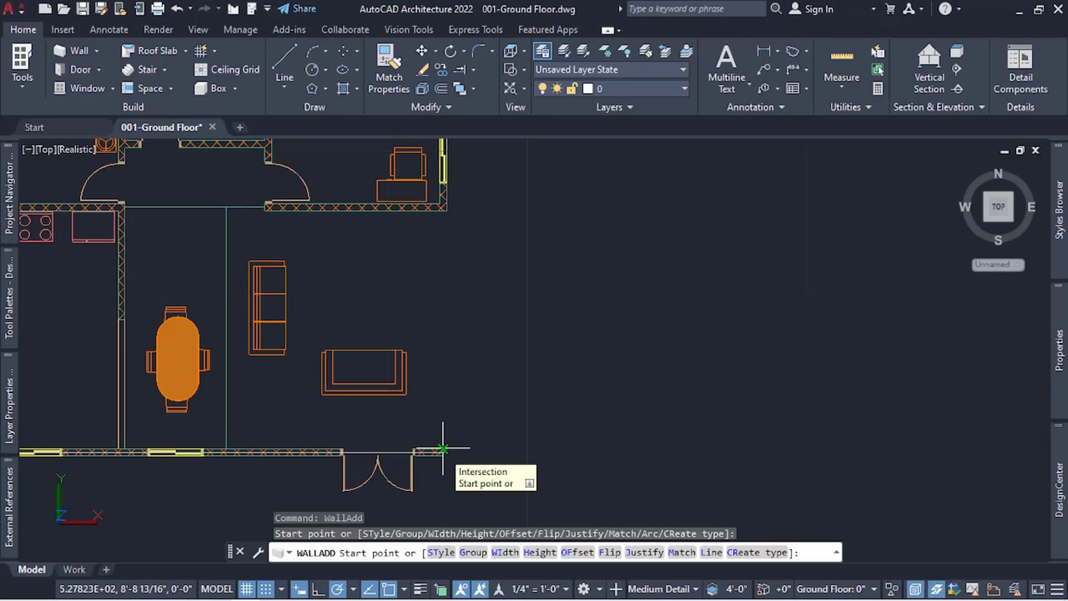
pyautogui.scroll(2, 443, 448)
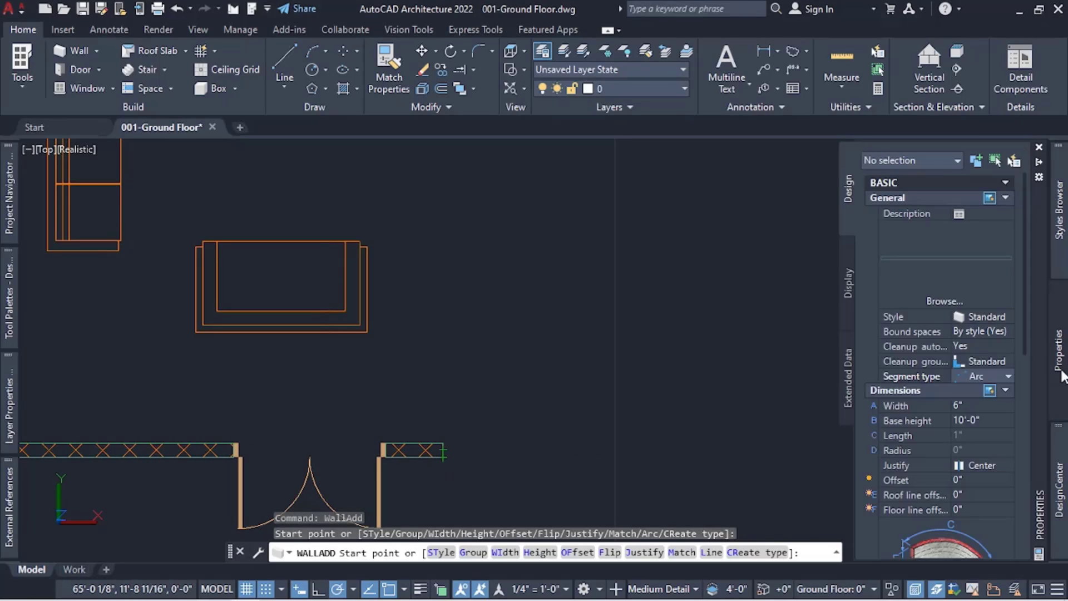
pyautogui.click(442, 449)
pyautogui.scroll(-4, 442, 450)
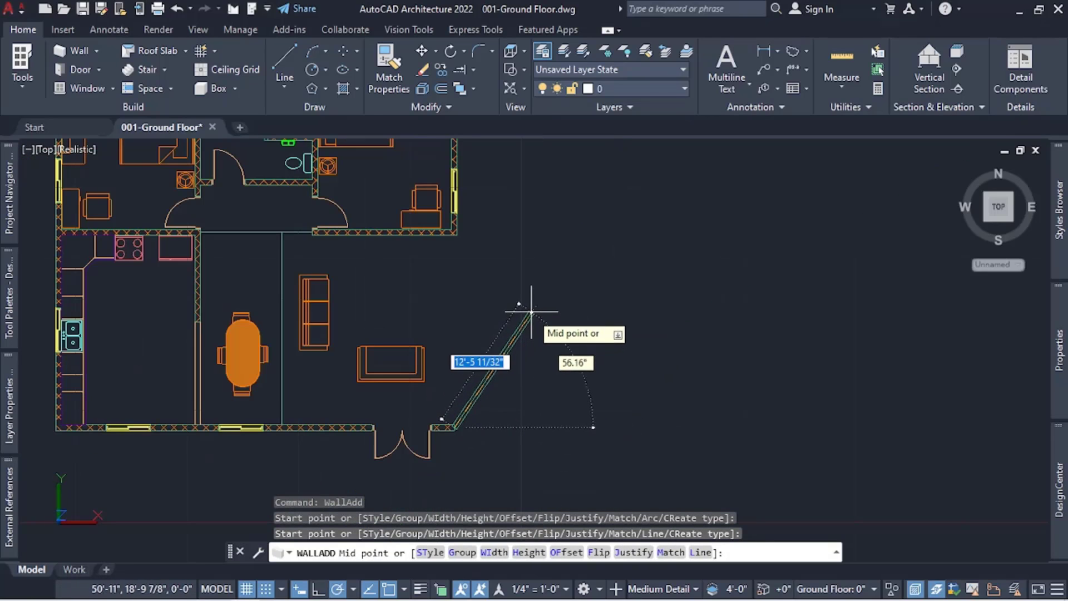
pyautogui.click(521, 311)
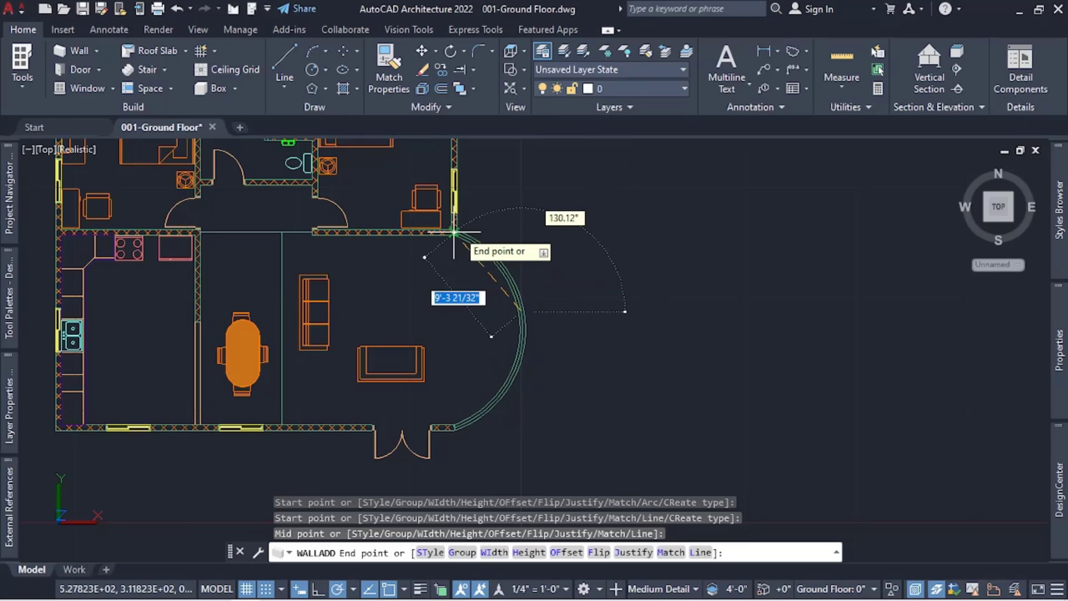
pyautogui.scroll(2, 453, 232)
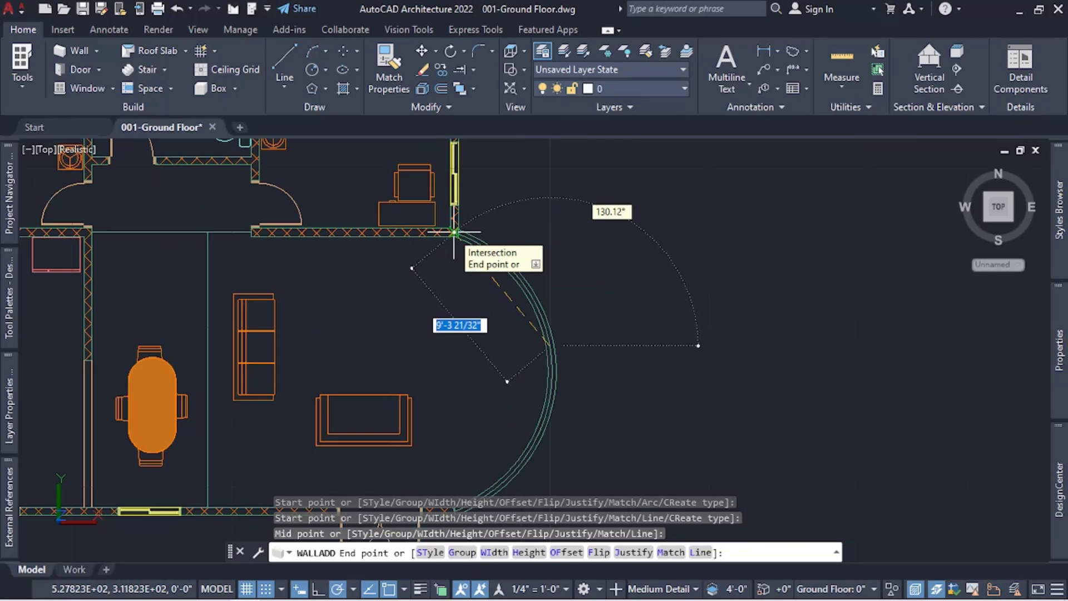
pyautogui.click(454, 232)
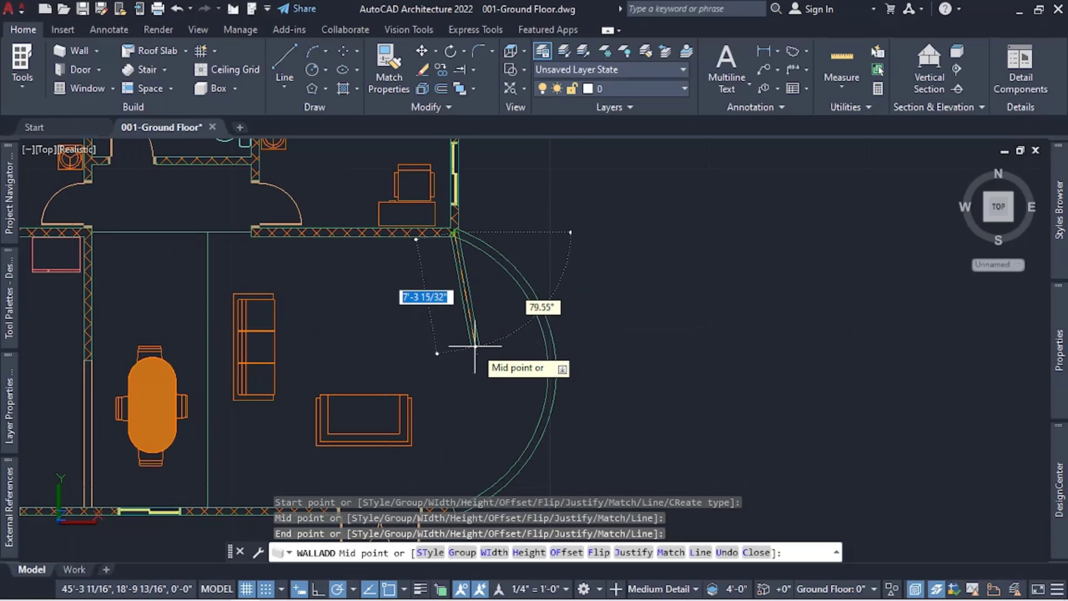
pyautogui.press('Escape')
pyautogui.scroll(2, 529, 294)
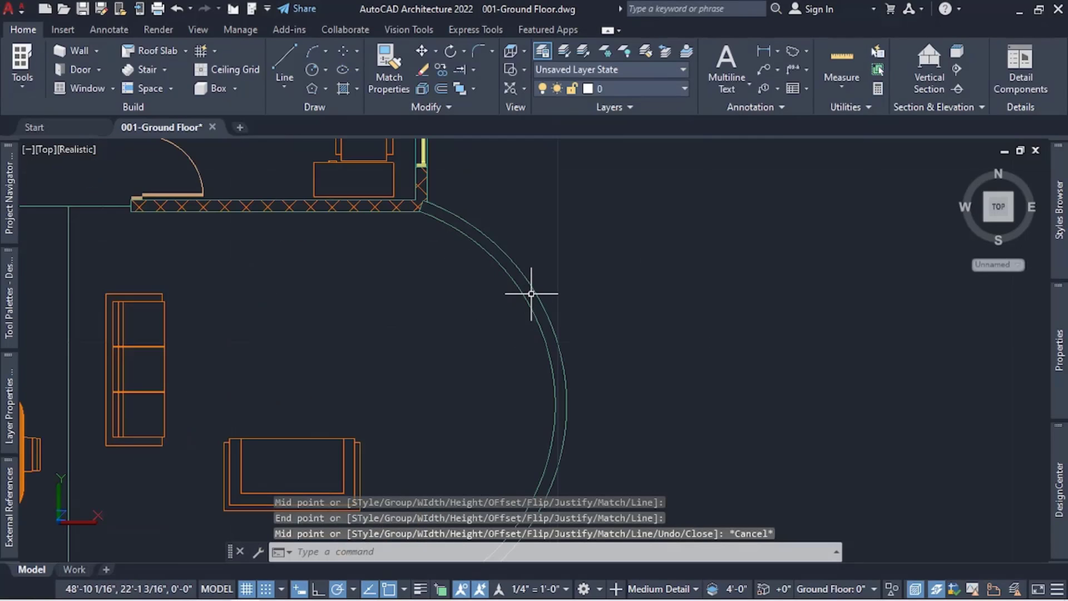
# Step: Set the curved living-room wall's Style to CMU-X in the Properties palette
pyautogui.click(524, 292)
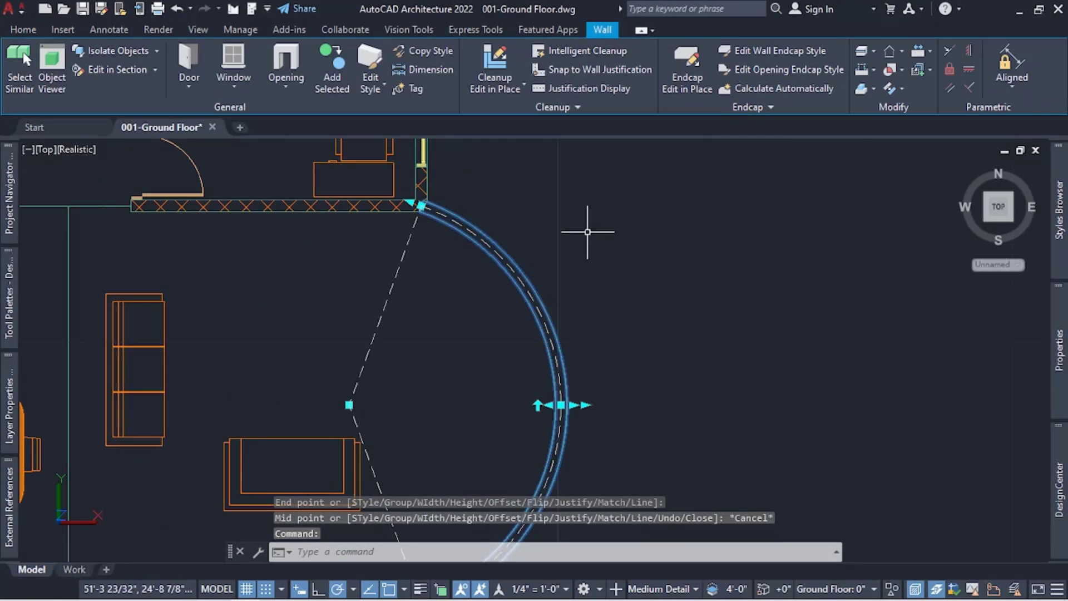
pyautogui.scroll(-2, 581, 232)
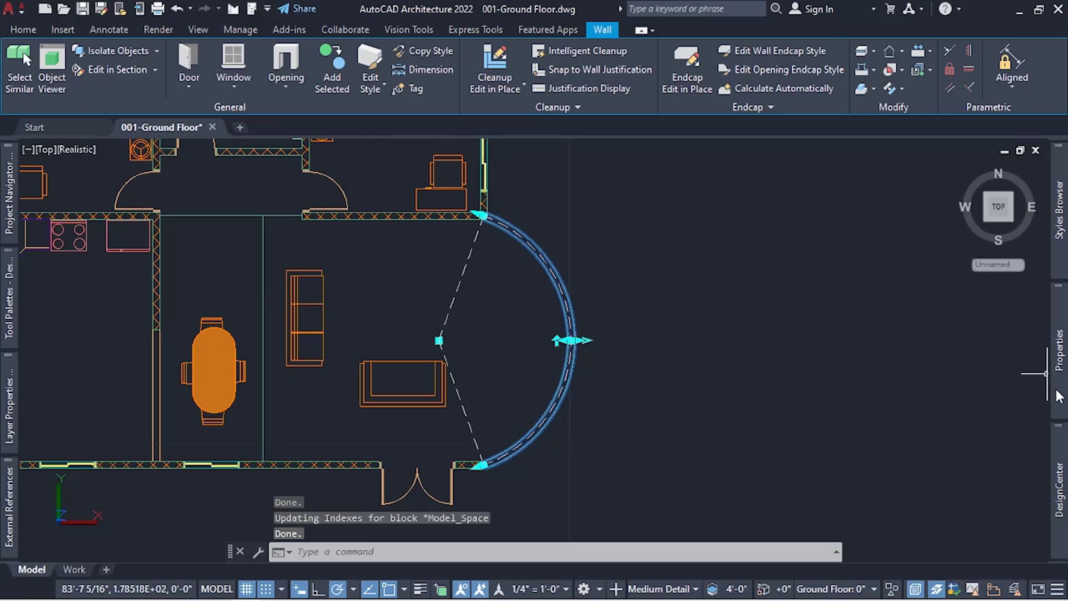
pyautogui.moveTo(1058, 390)
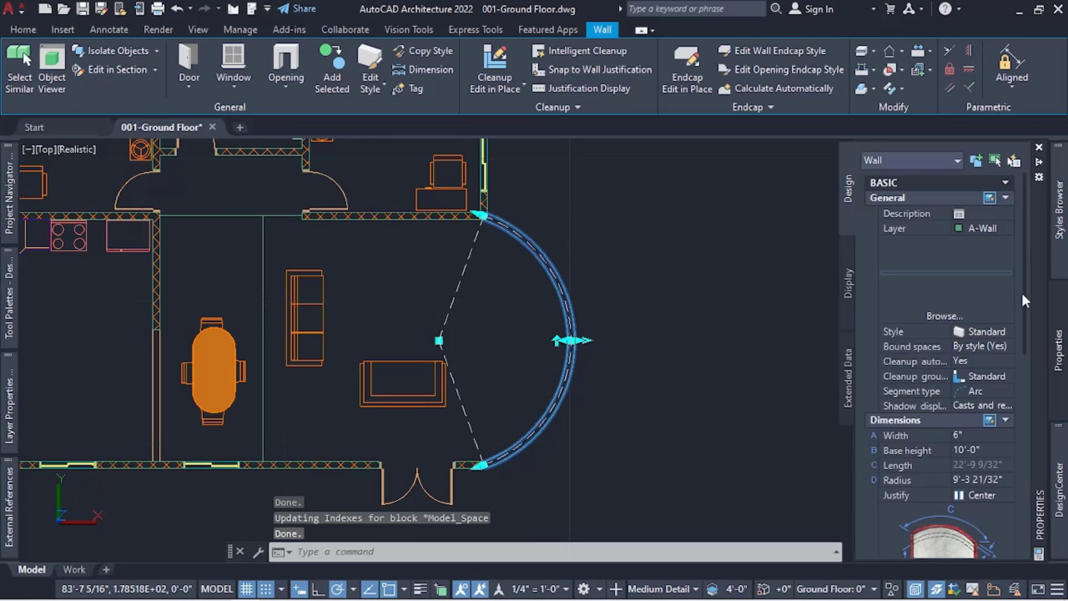
pyautogui.click(991, 332)
pyautogui.click(1008, 331)
pyautogui.click(1002, 346)
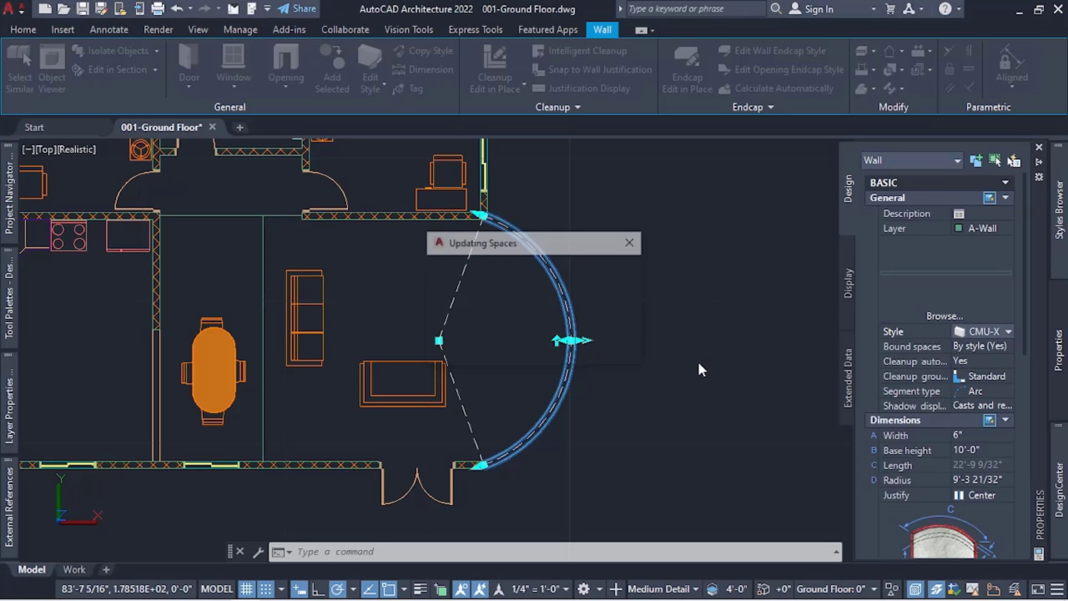
pyautogui.press('Escape')
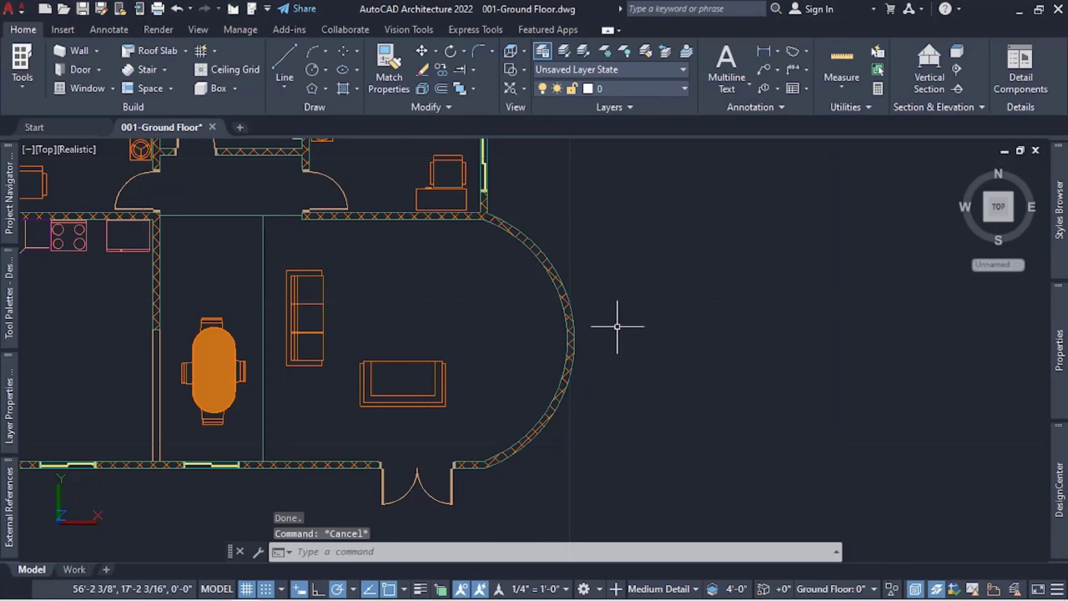
pyautogui.scroll(2, 489, 260)
pyautogui.scroll(-3, 489, 259)
pyautogui.scroll(4, 484, 442)
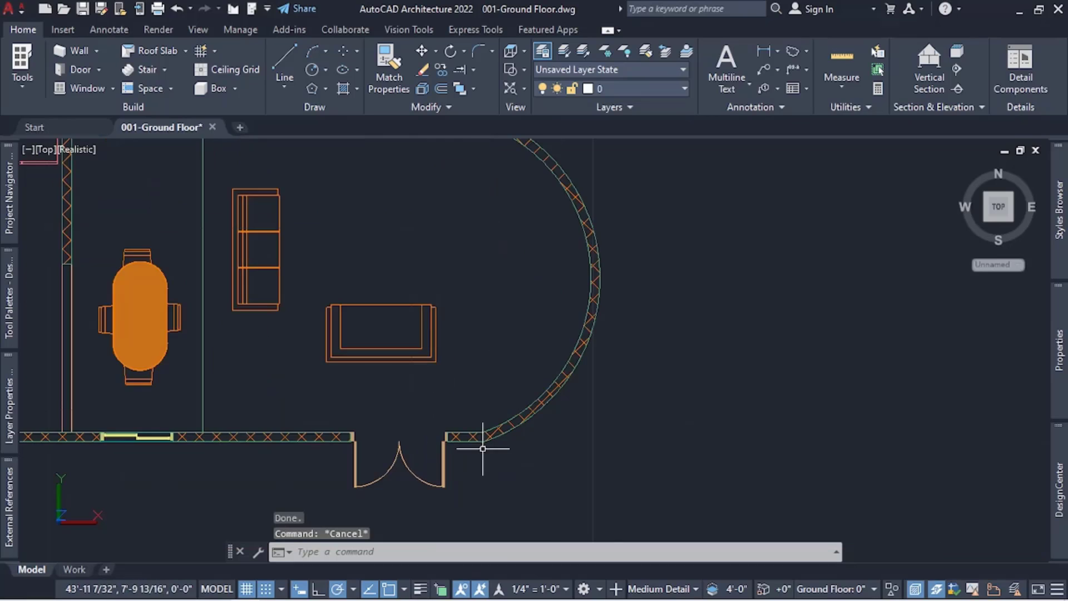
pyautogui.scroll(-1, 486, 423)
pyautogui.scroll(-2, 538, 282)
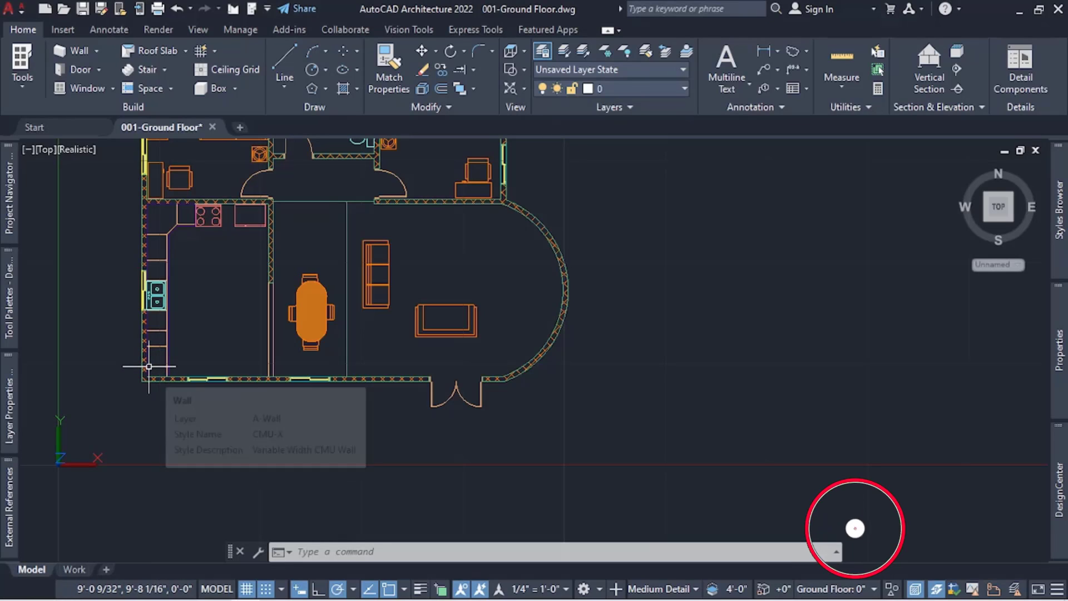
# Step: Switch to the Southeast Isometric view, then back to the Top view
pyautogui.moveTo(1059, 350)
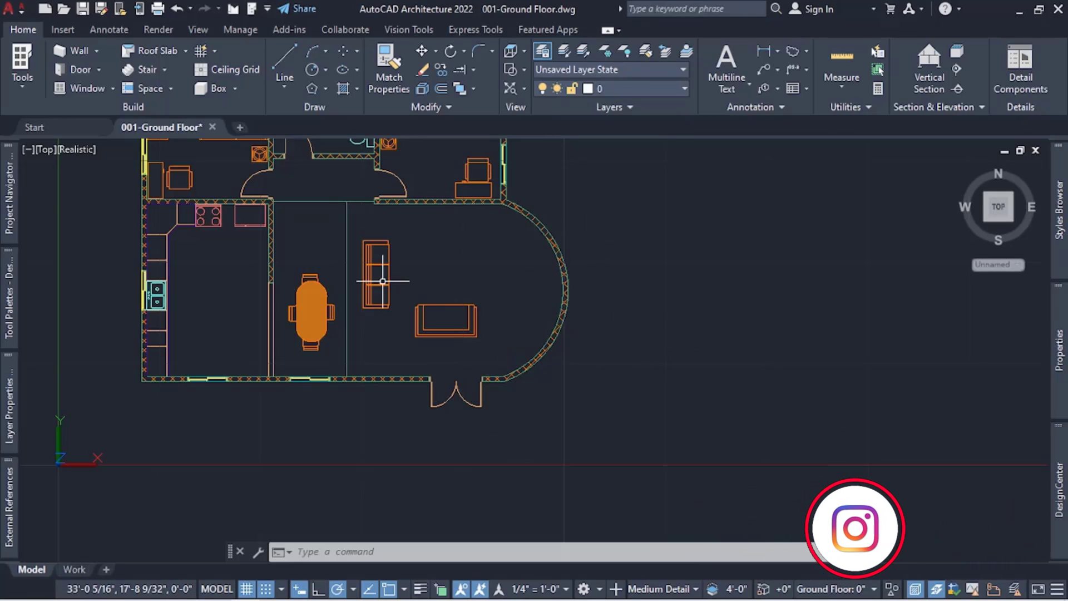
pyautogui.moveTo(1003, 240)
pyautogui.click(1014, 221)
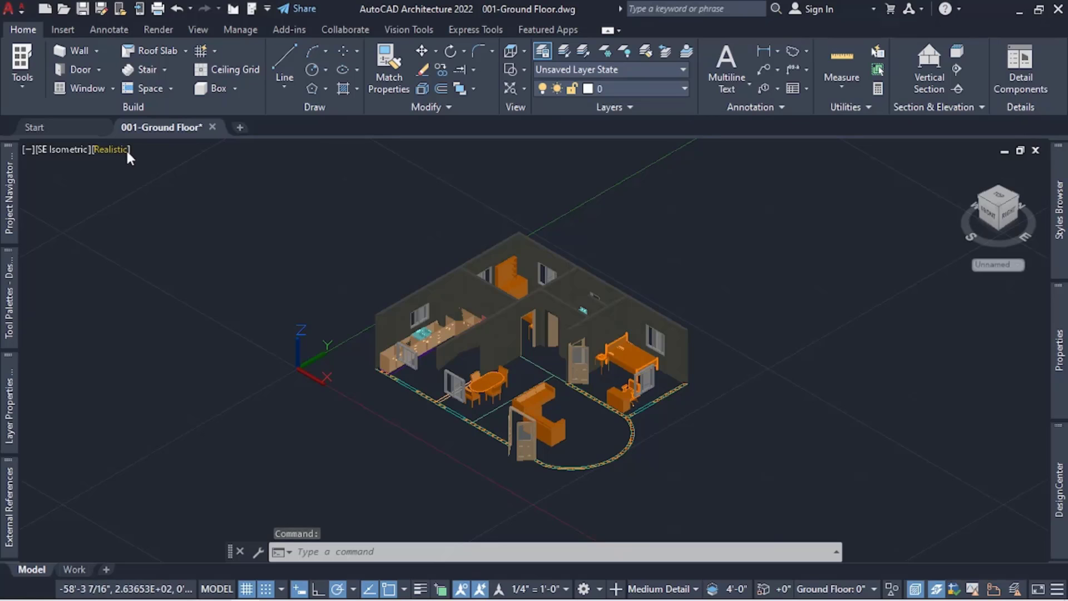
pyautogui.press('Escape')
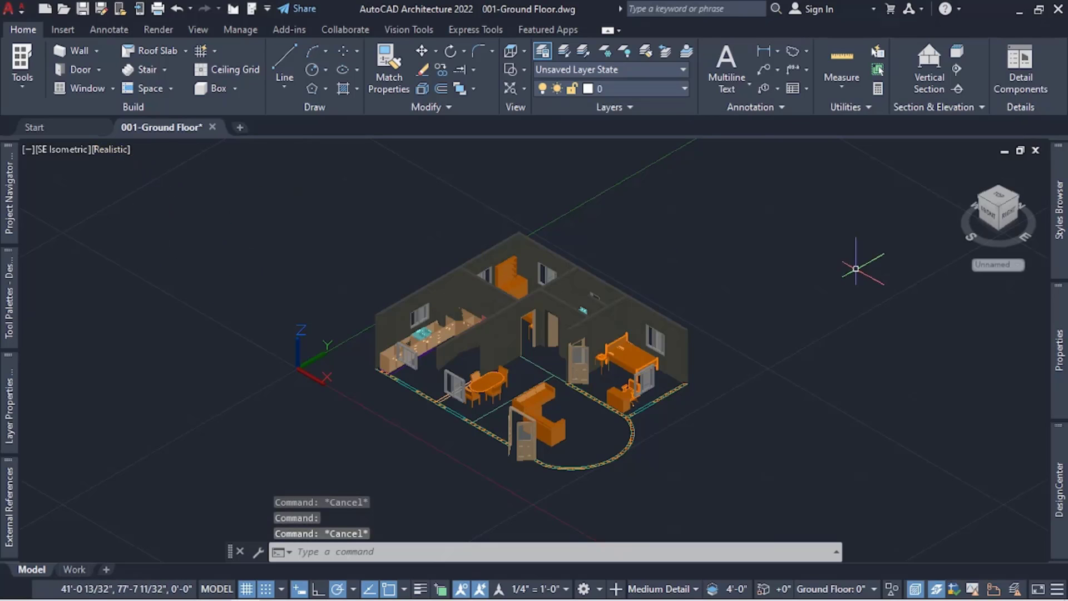
pyautogui.click(999, 196)
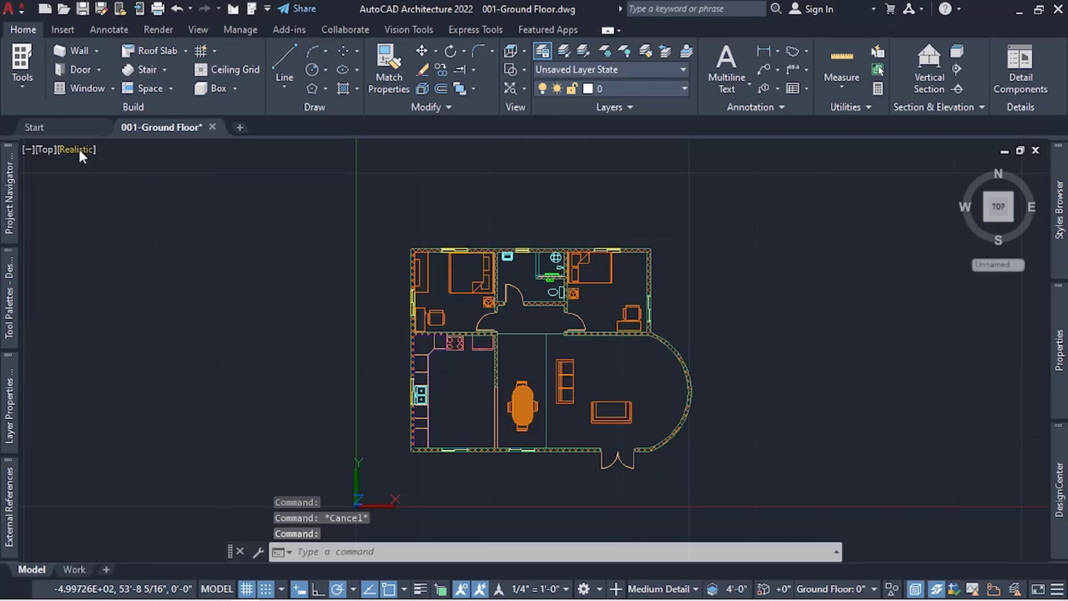
# Step: Try the 2D Wireframe style, then show the isometric view with Realistic shading
pyautogui.click(79, 149)
pyautogui.click(126, 188)
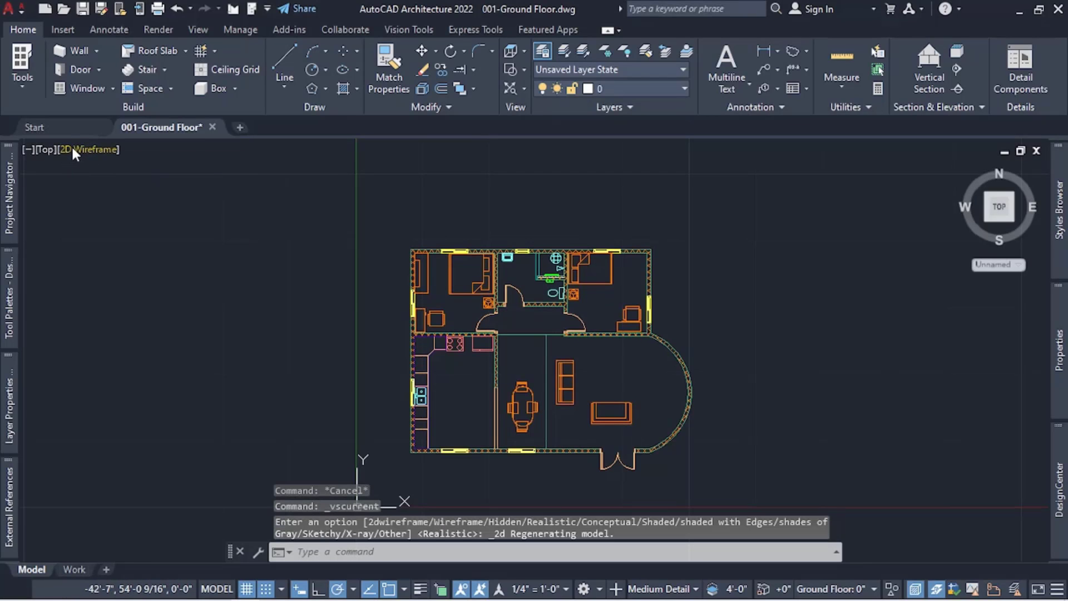
pyautogui.click(1014, 218)
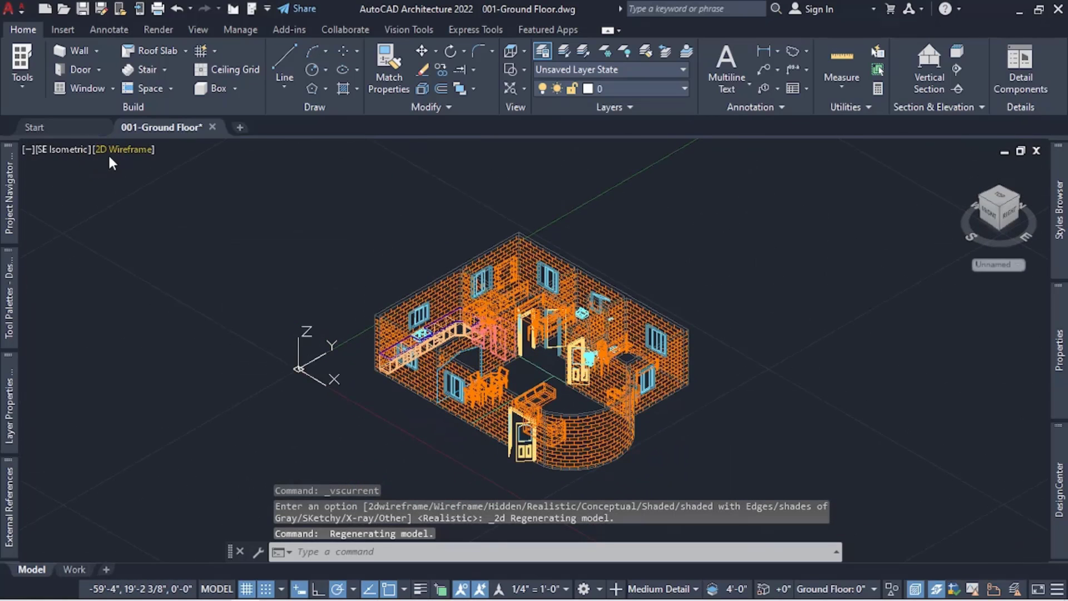
pyautogui.click(109, 151)
pyautogui.click(198, 240)
# Step: Orbit the 3D model to face its front side
pyautogui.scroll(1, 552, 422)
pyautogui.scroll(-1, 534, 401)
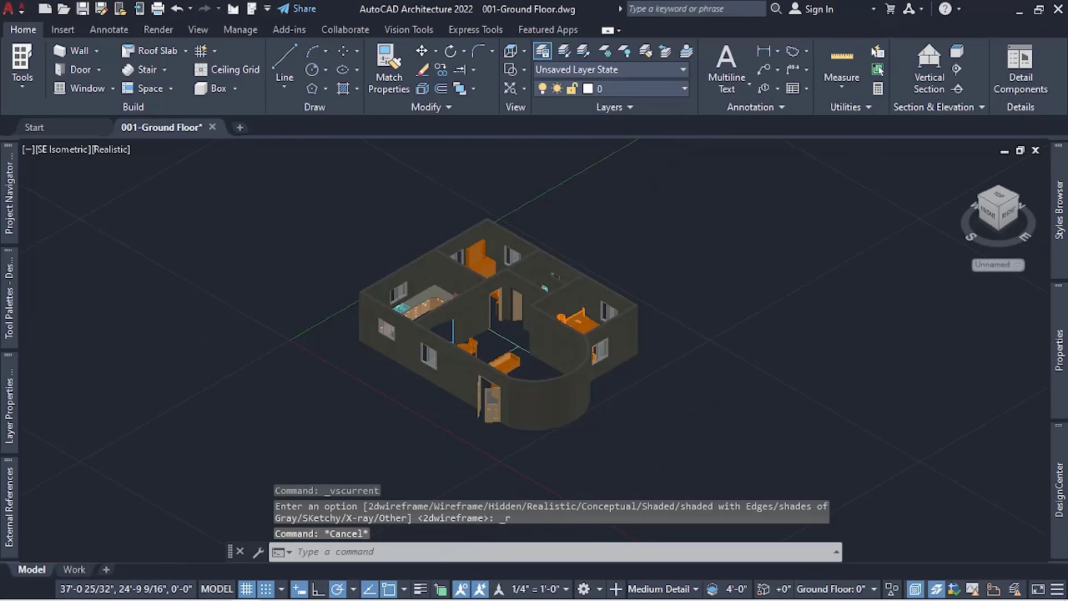
pyautogui.scroll(2, 501, 377)
pyautogui.scroll(-2, 537, 382)
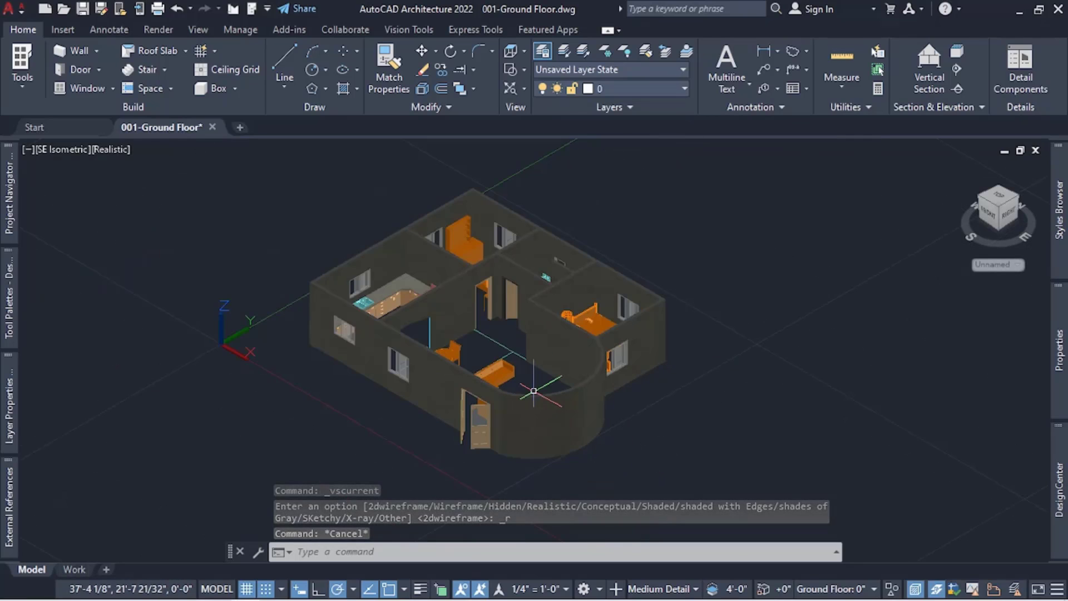
pyautogui.scroll(1, 534, 385)
pyautogui.scroll(1, 543, 384)
pyautogui.scroll(-1, 534, 385)
pyautogui.rightClick(715, 392)
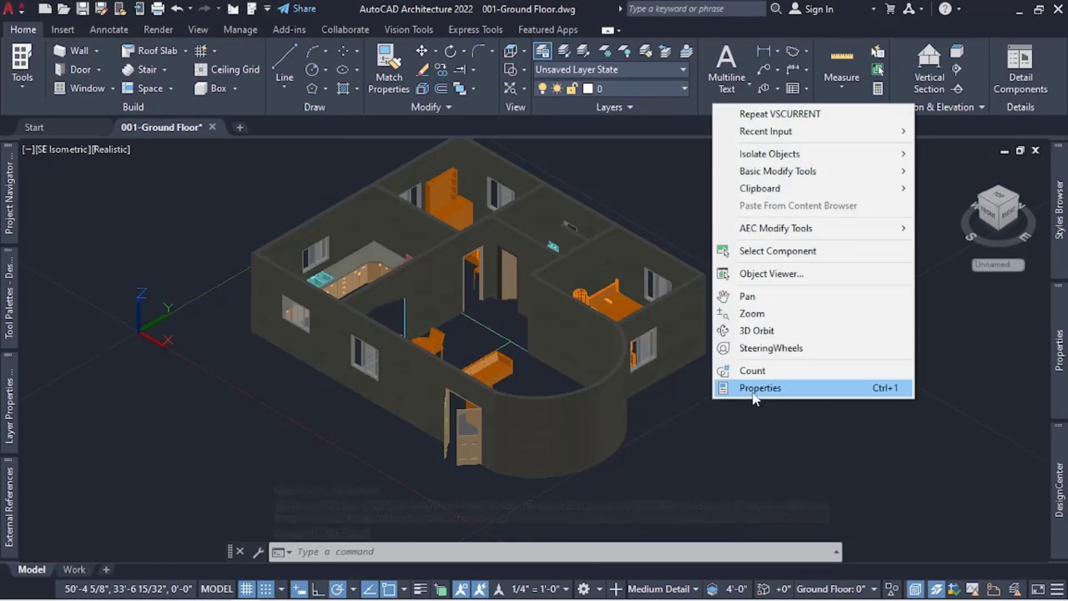
pyautogui.click(779, 331)
pyautogui.moveTo(649, 412); pyautogui.dragTo(745, 419)
pyautogui.press('Escape')
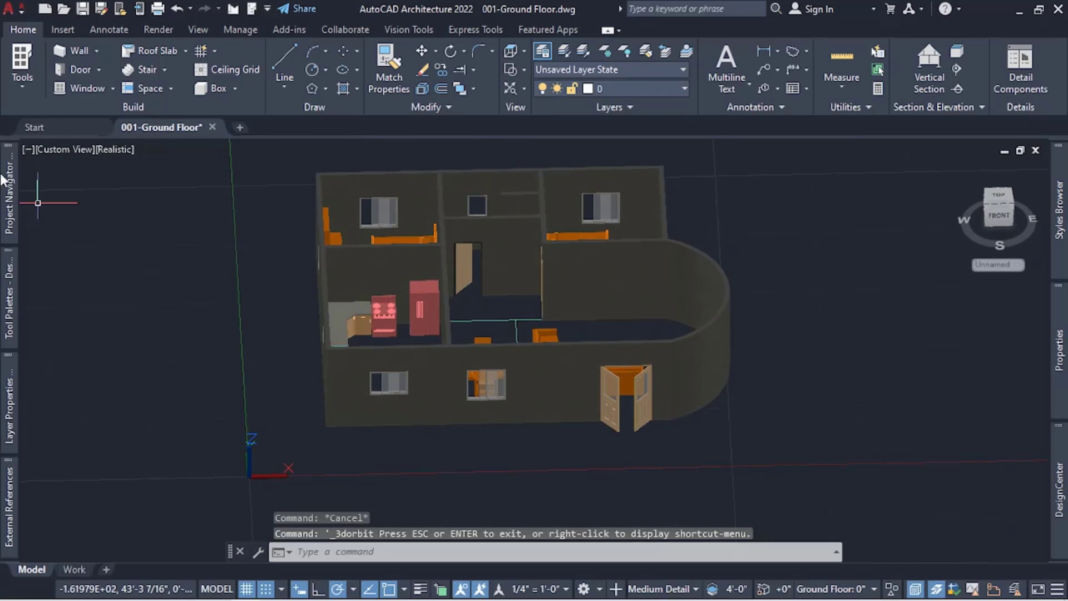
# Step: Set the 2D Wireframe visual style and Top view, then pan to the curved wall
pyautogui.moveTo(9, 198)
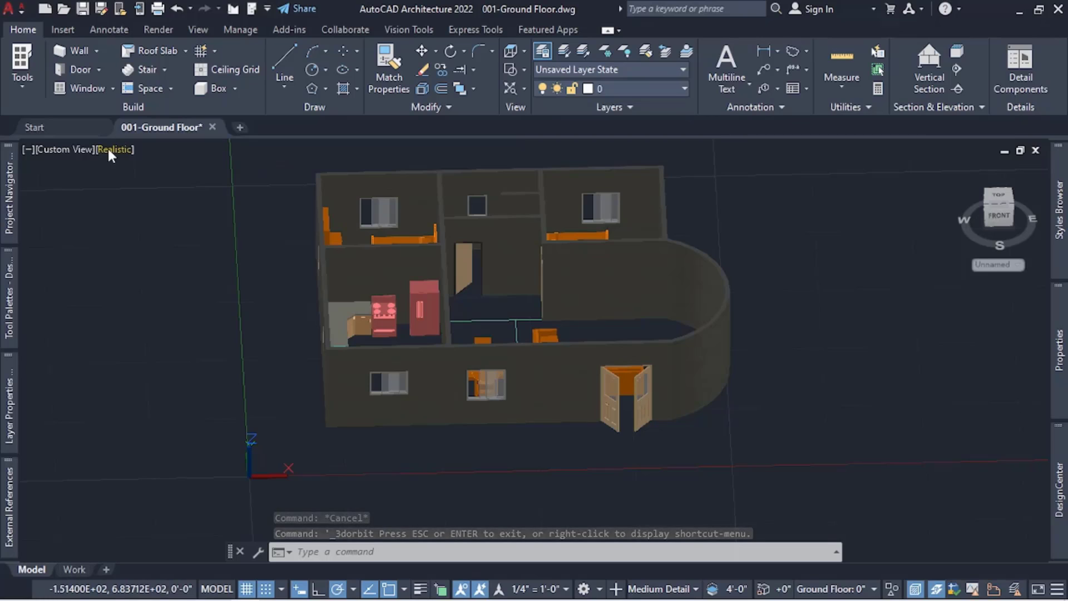
pyautogui.click(110, 148)
pyautogui.click(161, 188)
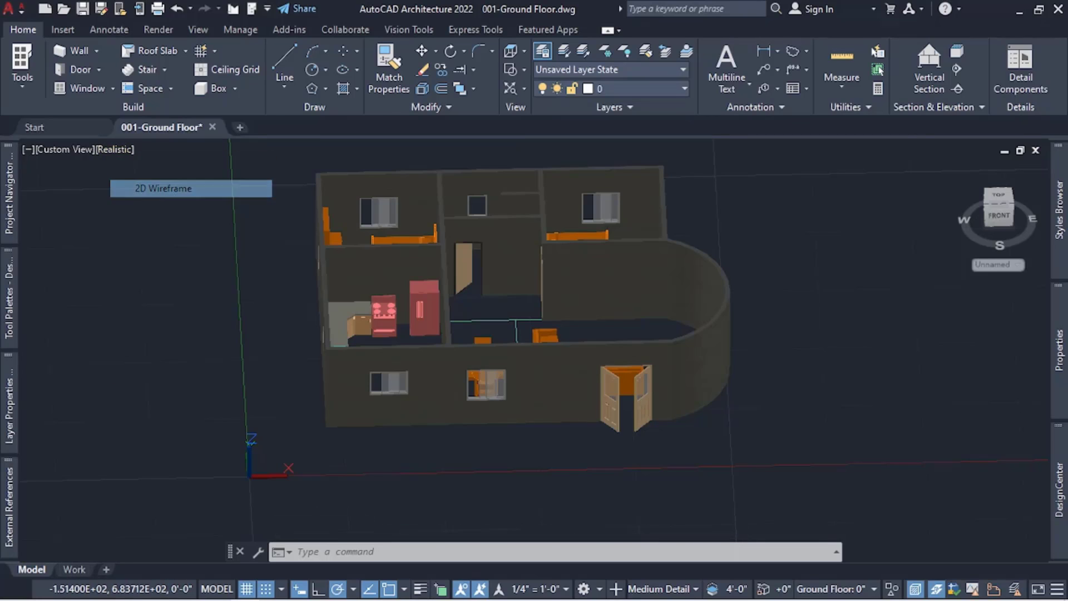
pyautogui.click(41, 149)
pyautogui.click(72, 186)
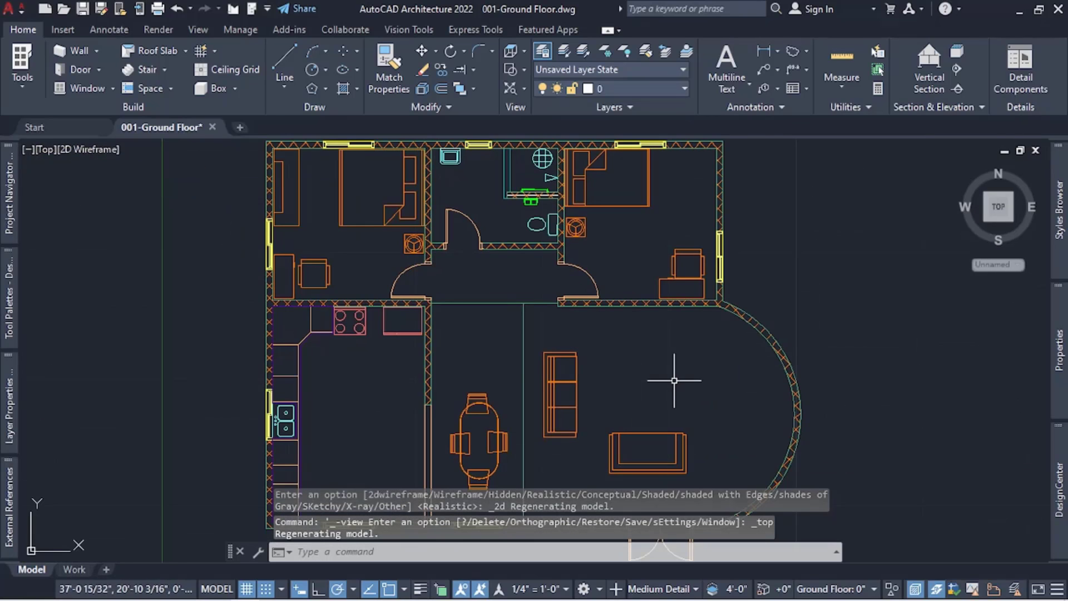
pyautogui.moveTo(792, 380); pyautogui.dragTo(699, 334, button='middle')
# Step: Delete the curved east wall and expand the Line options dropdown
pyautogui.click(699, 333)
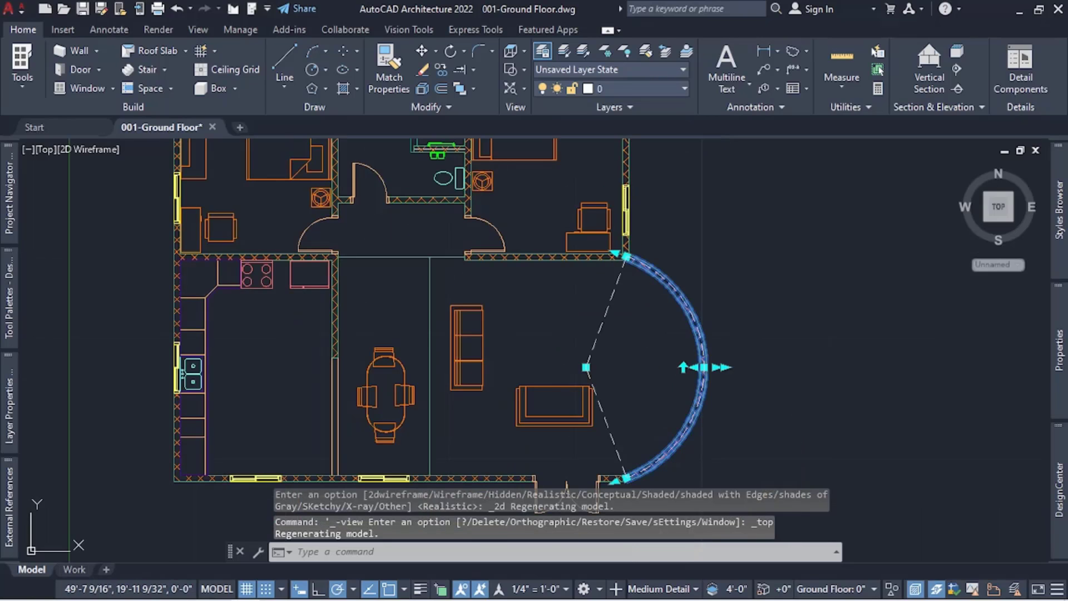
pyautogui.press('Delete')
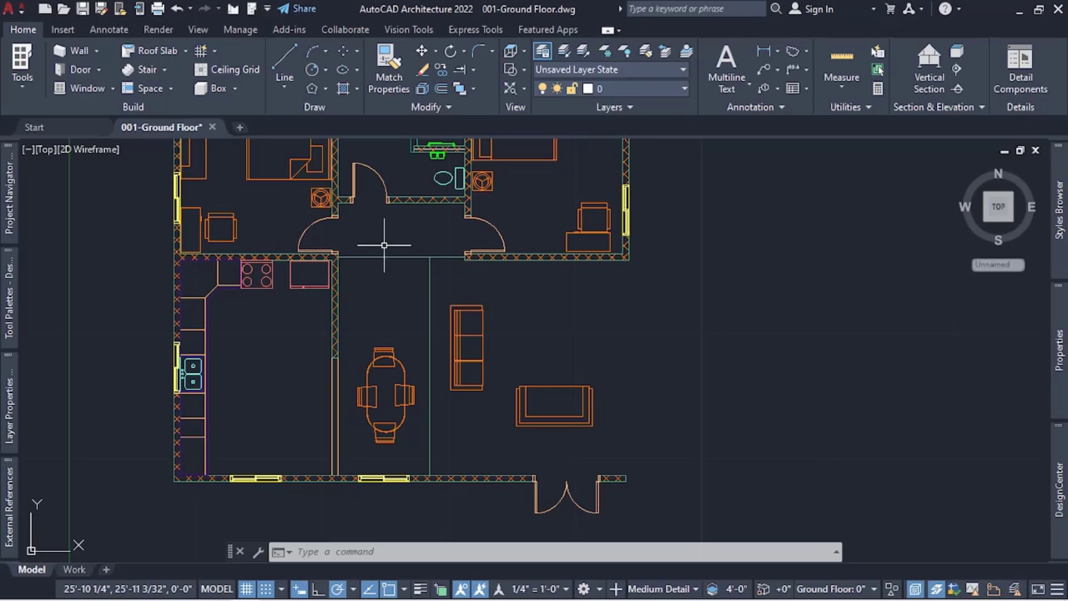
pyautogui.click(289, 81)
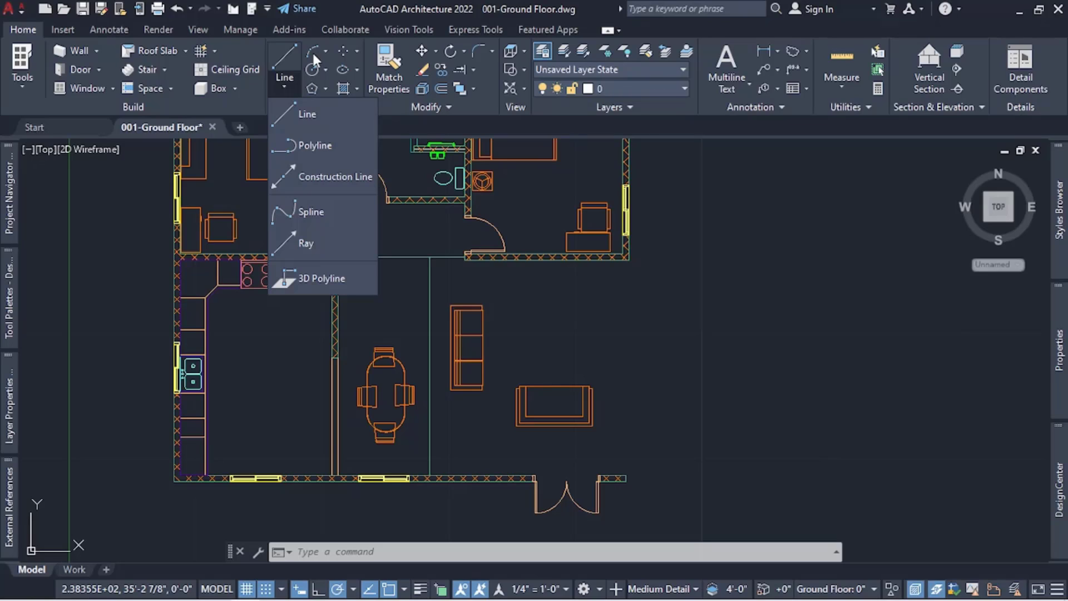
# Step: Draw lower diagonal, vertical and upper diagonal lines from the door-side wall end to the corner
pyautogui.press('Escape')
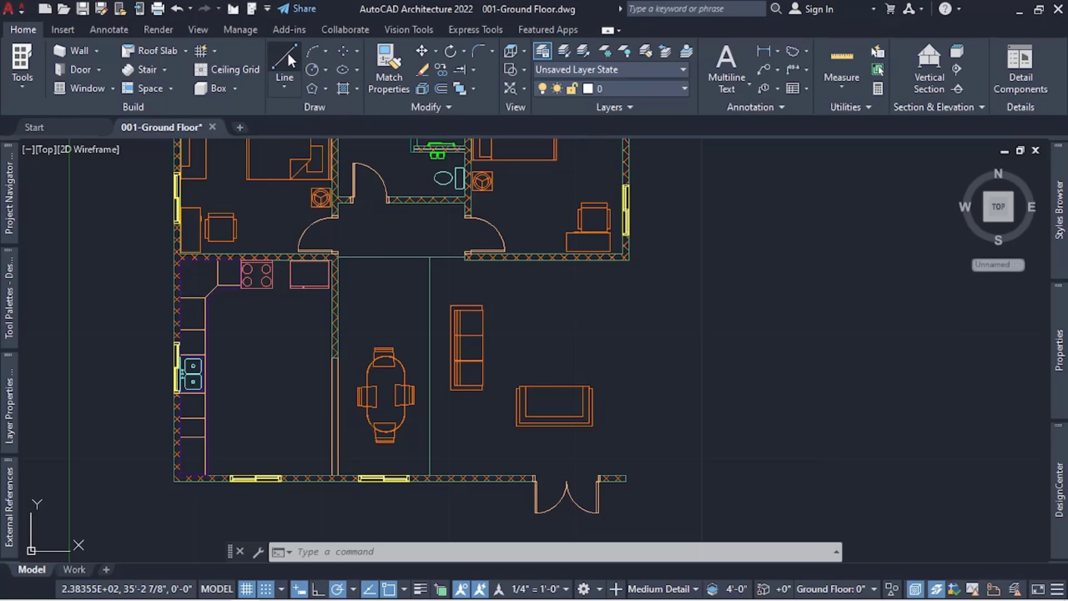
pyautogui.click(287, 52)
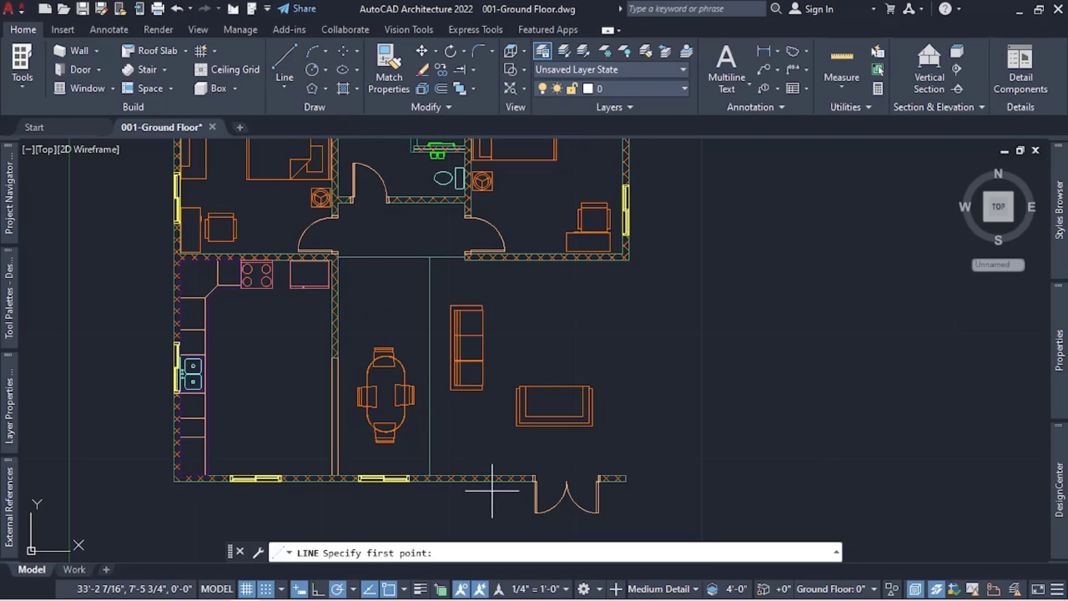
pyautogui.scroll(2, 615, 482)
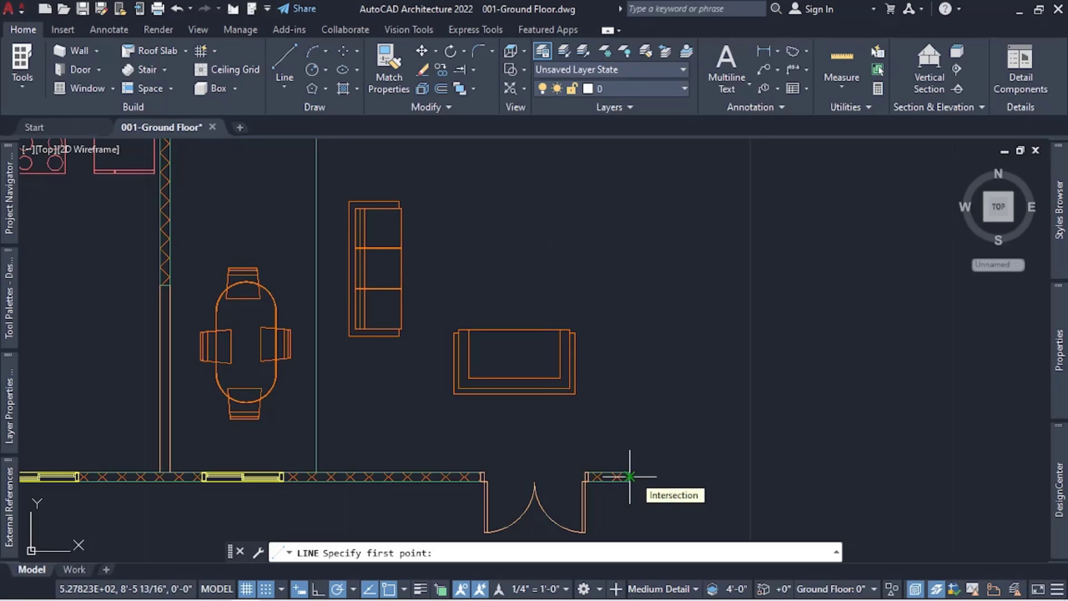
pyautogui.click(630, 476)
pyautogui.scroll(-2, 526, 501)
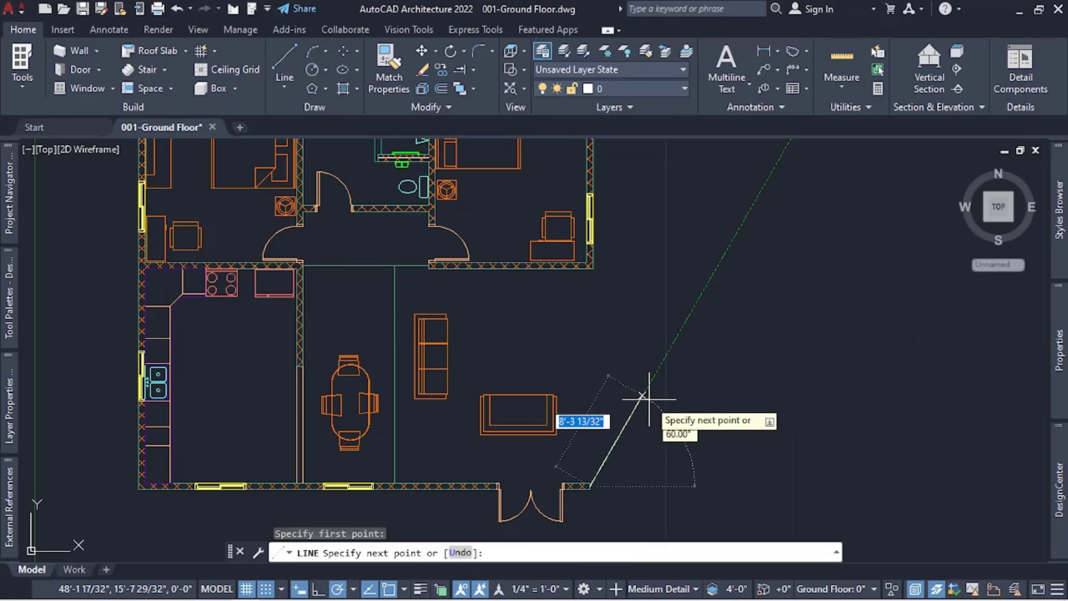
pyautogui.click(628, 421)
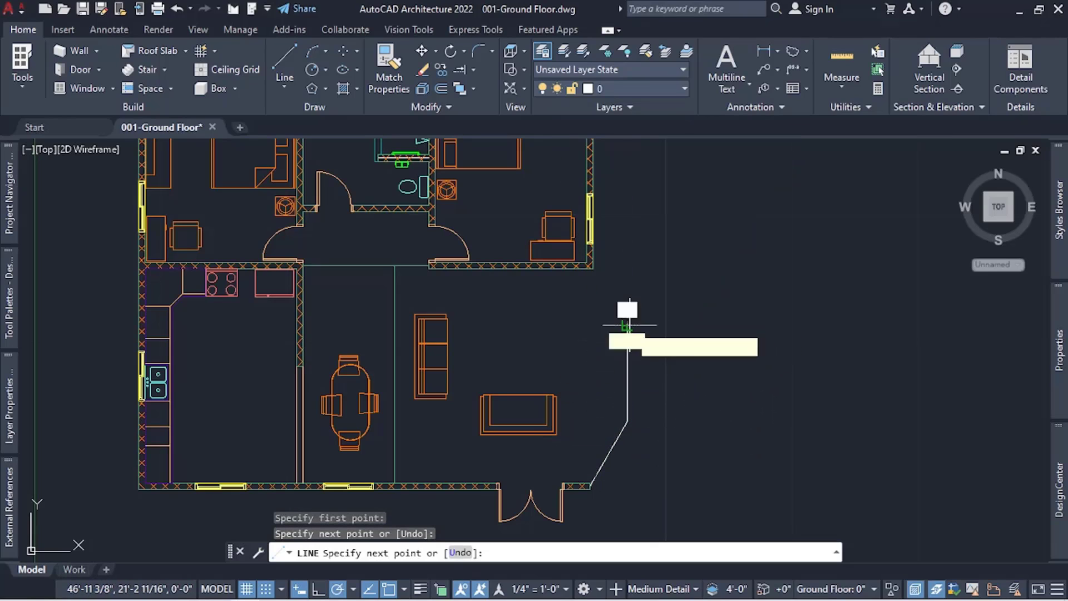
pyautogui.click(628, 324)
pyautogui.click(593, 268)
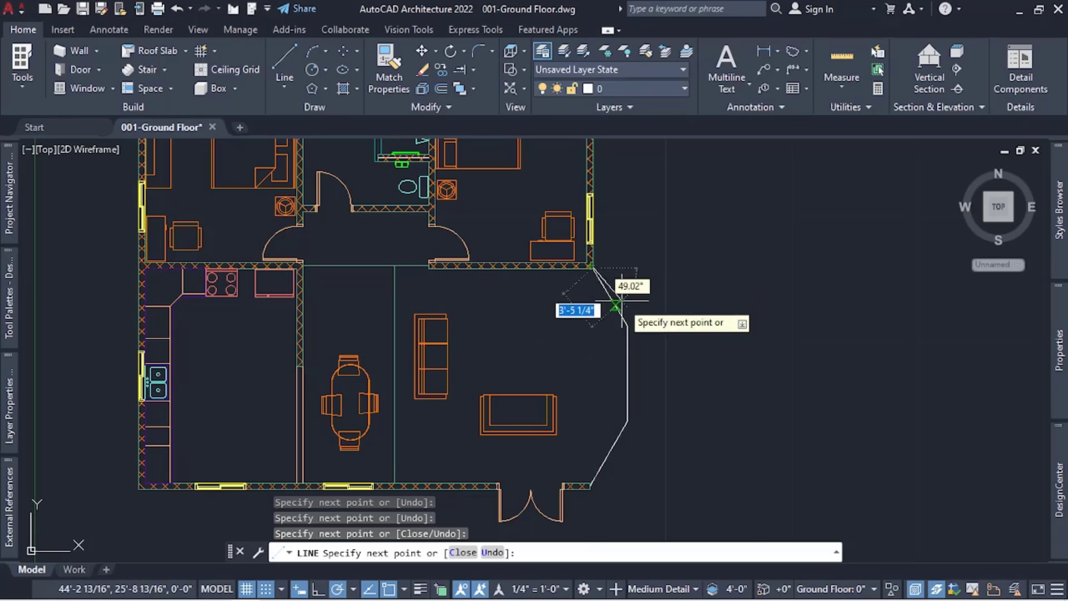
pyautogui.press('Escape')
pyautogui.scroll(-2, 684, 322)
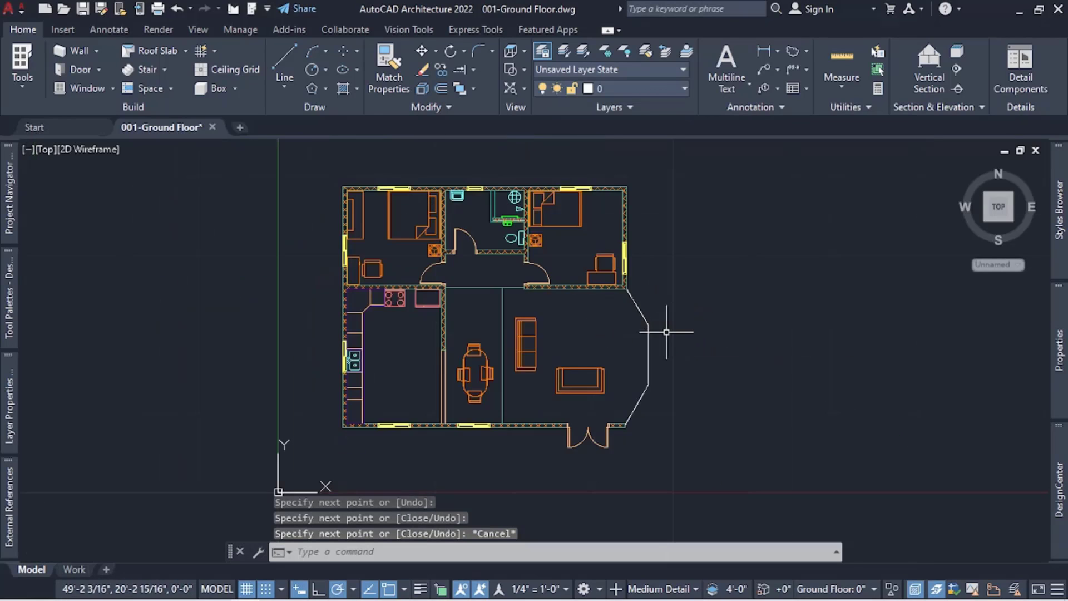
pyautogui.scroll(2, 680, 334)
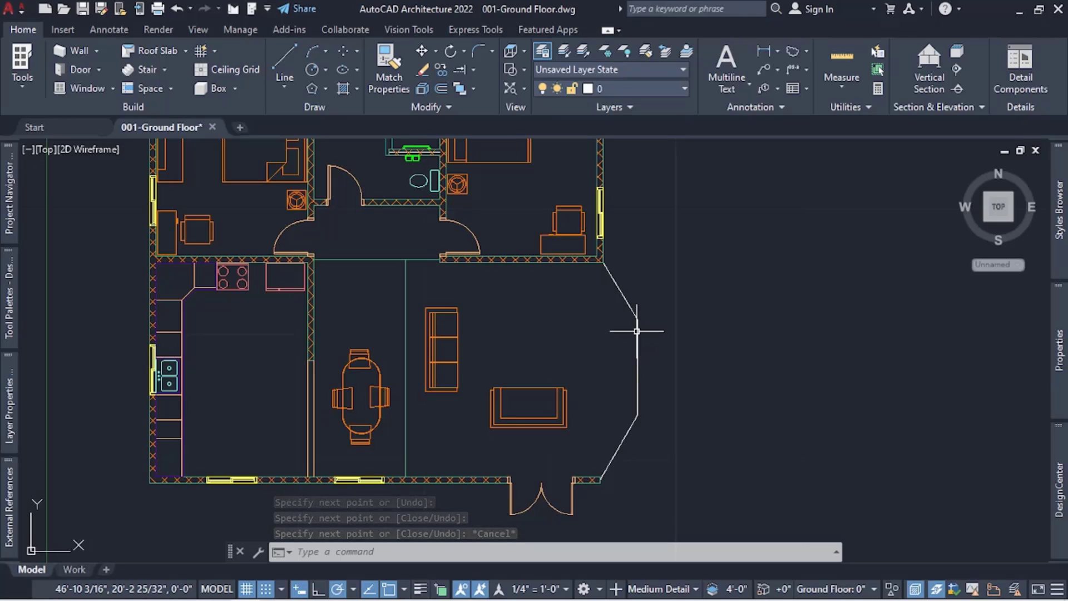
# Step: Join the vertical and two diagonal bay lines into one polyline with JOIN
pyautogui.moveTo(637, 331)
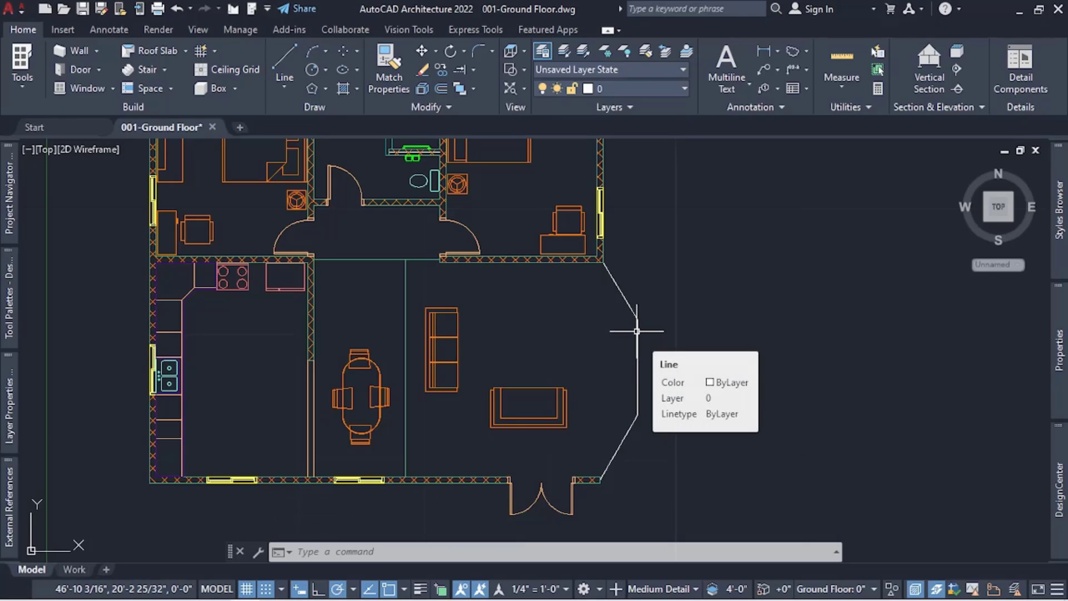
pyautogui.click(637, 331)
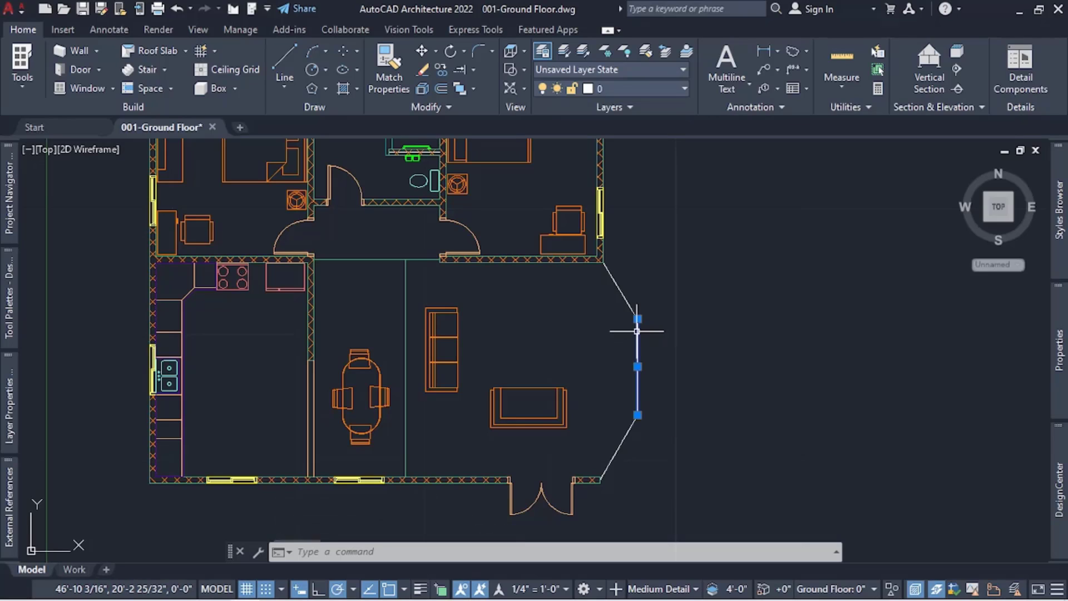
pyautogui.click(625, 293)
pyautogui.click(632, 426)
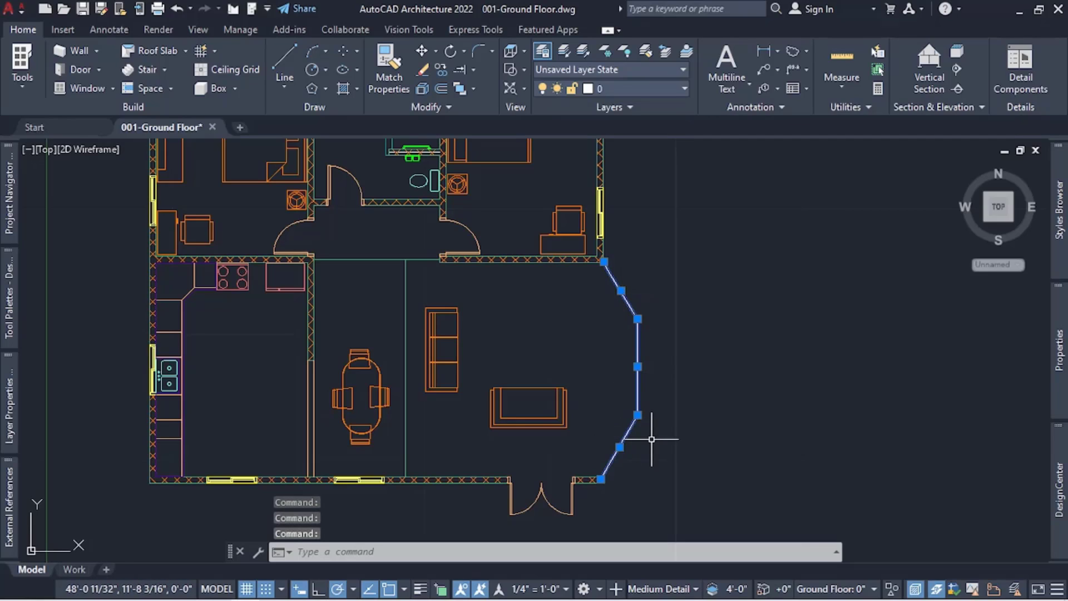
pyautogui.write('JOIn')
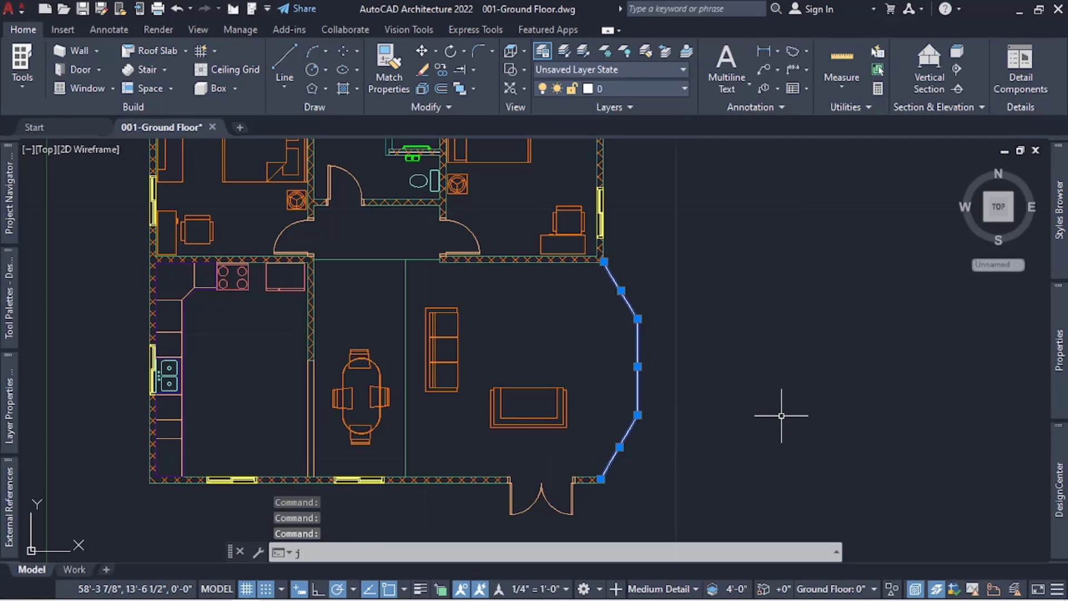
pyautogui.press('Return')
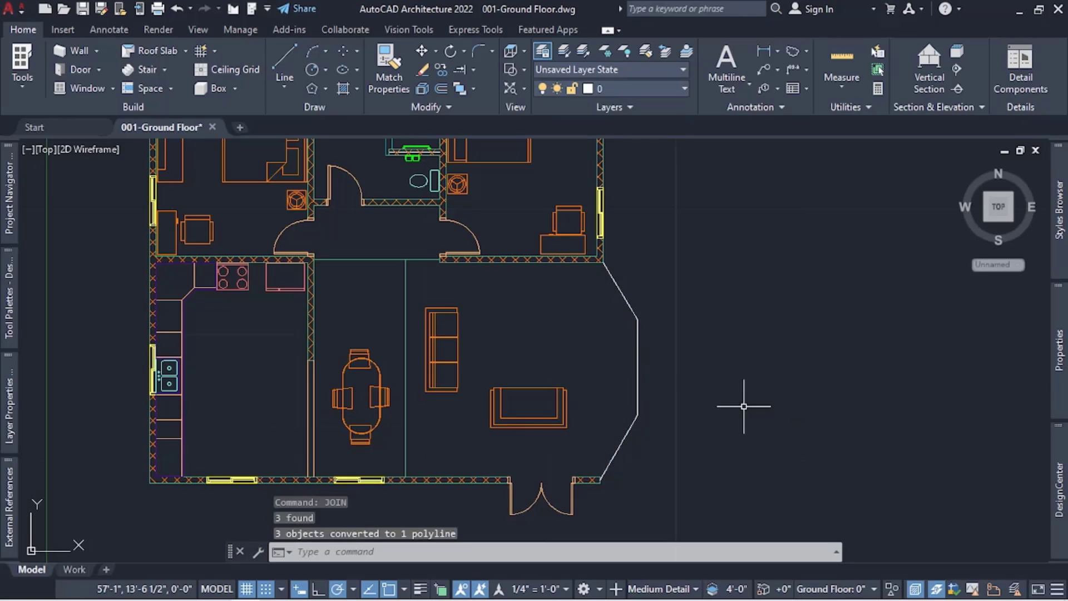
pyautogui.click(639, 334)
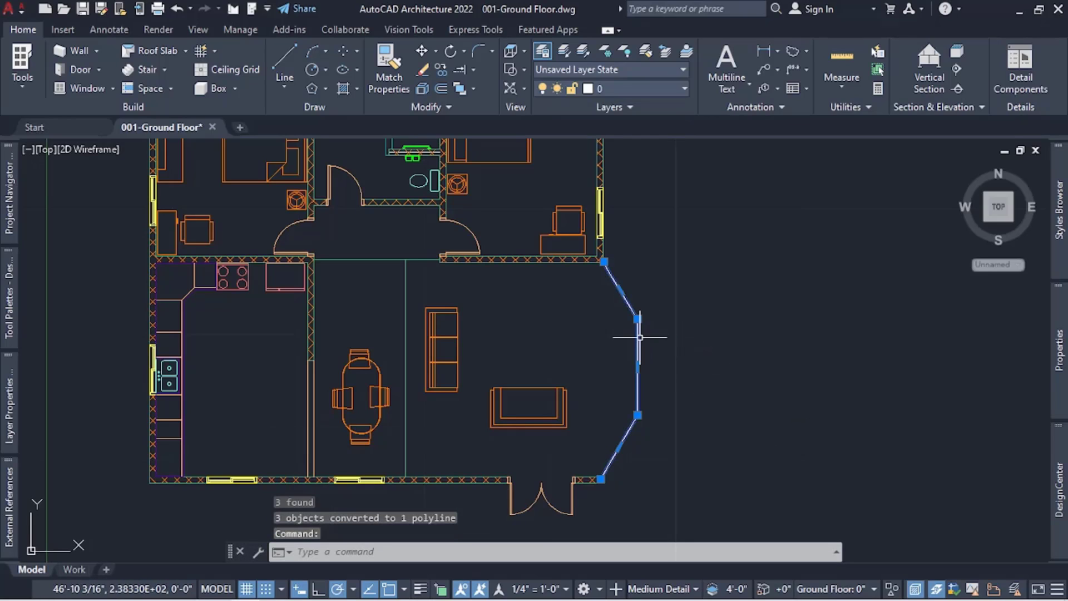
pyautogui.press('Escape')
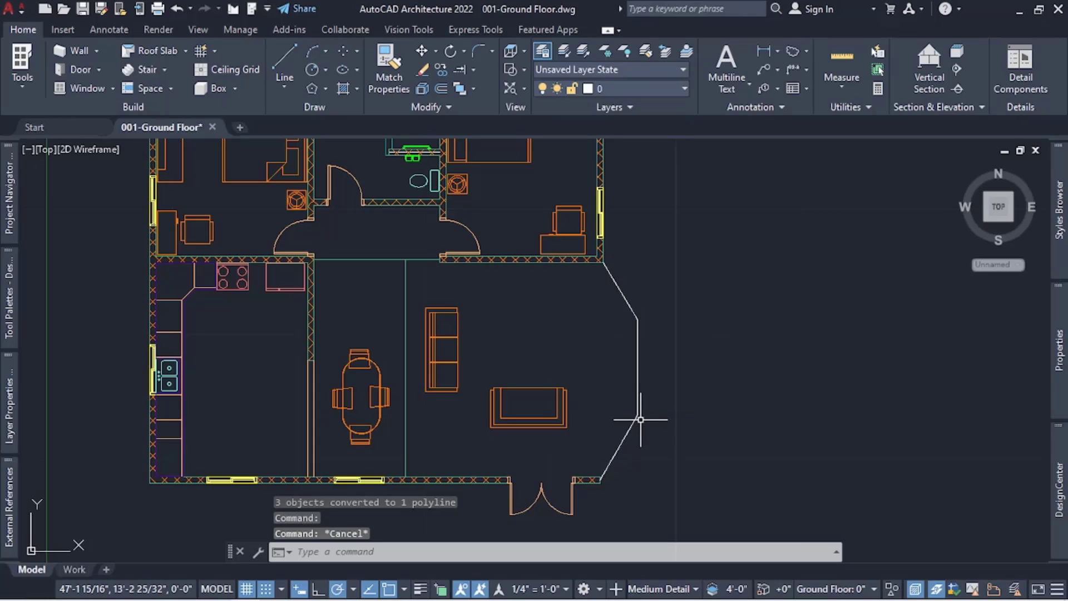
# Step: Convert the bay polyline into walls with WALL > Convert, erasing the layout geometry
pyautogui.write('wall')
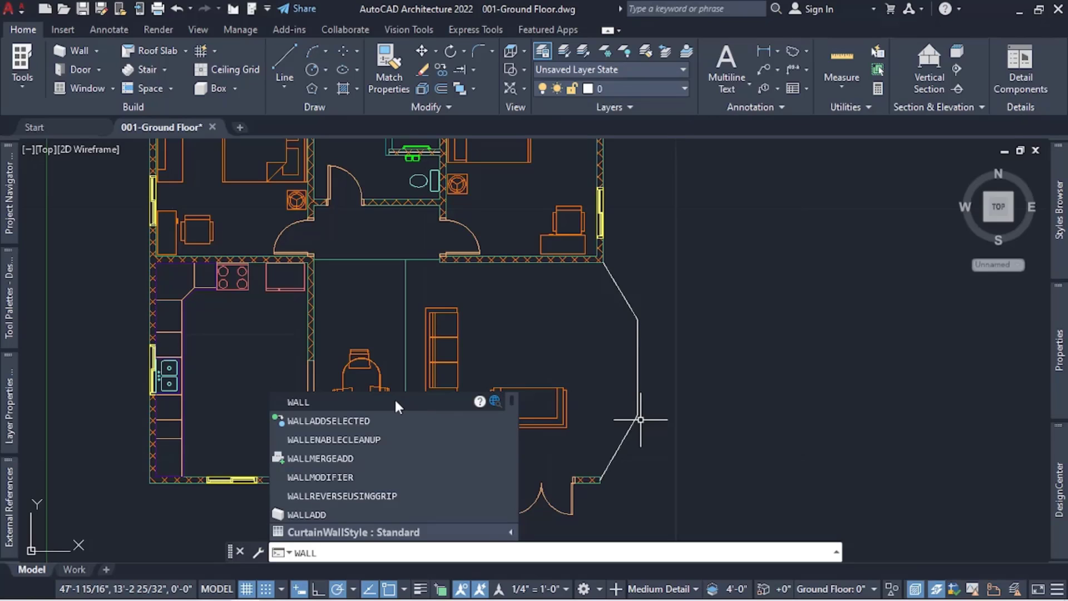
pyautogui.press('Return')
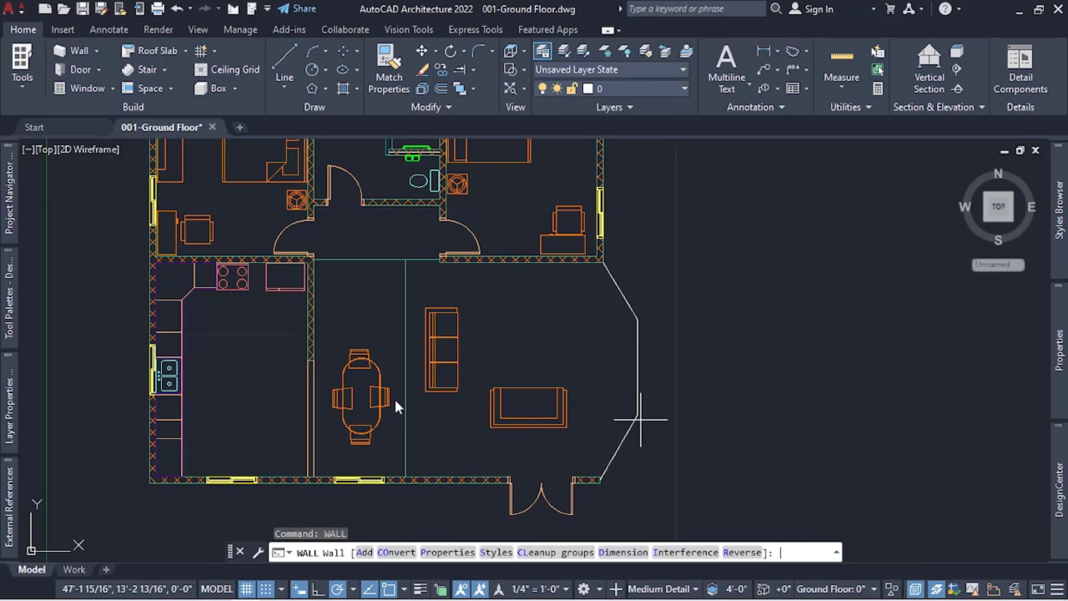
pyautogui.click(397, 552)
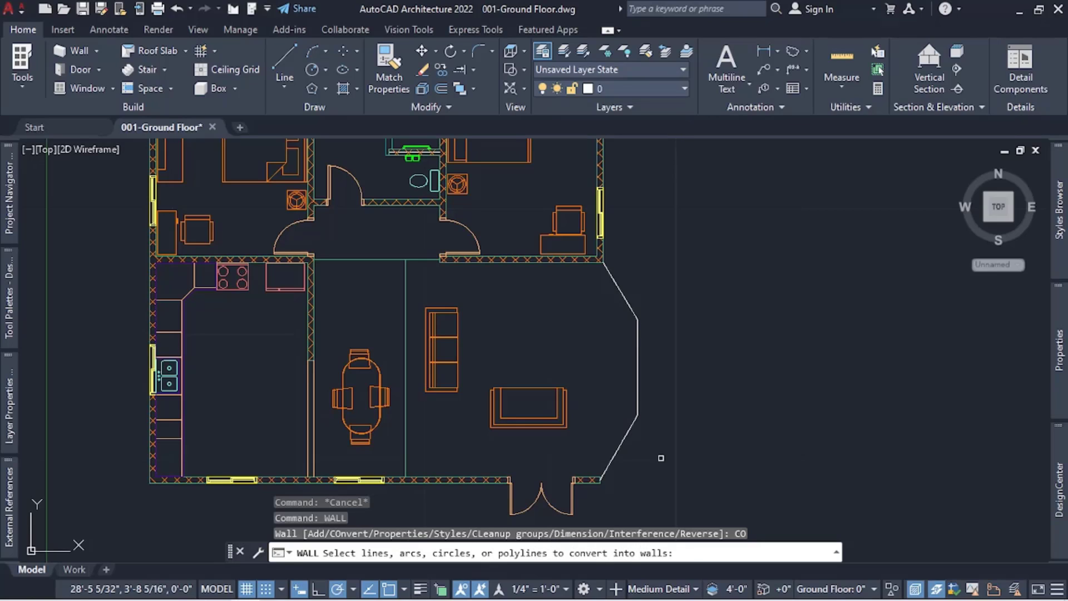
pyautogui.click(636, 393)
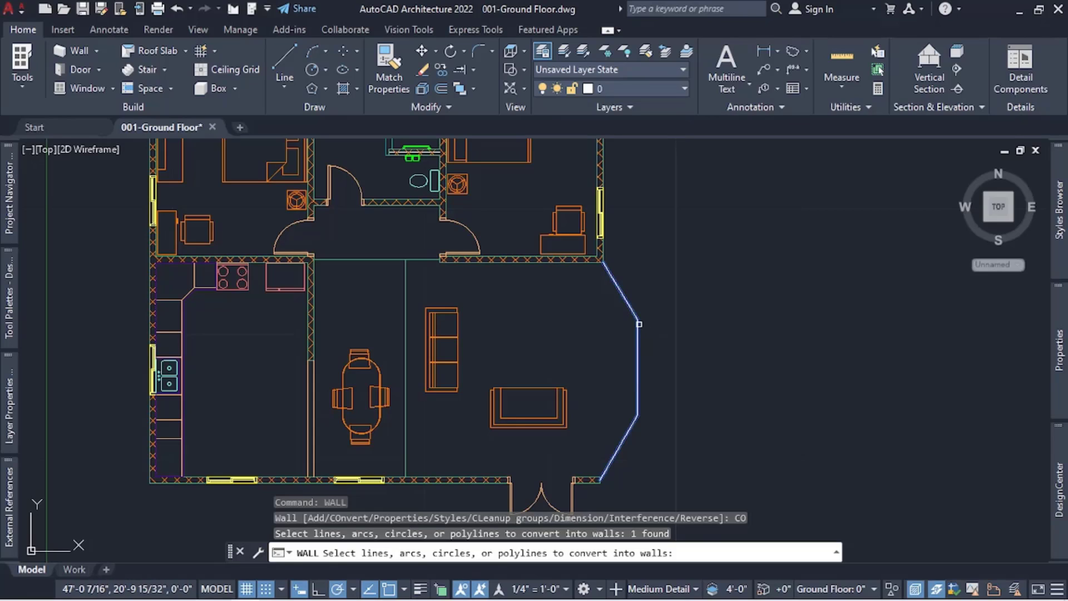
pyautogui.press('Return')
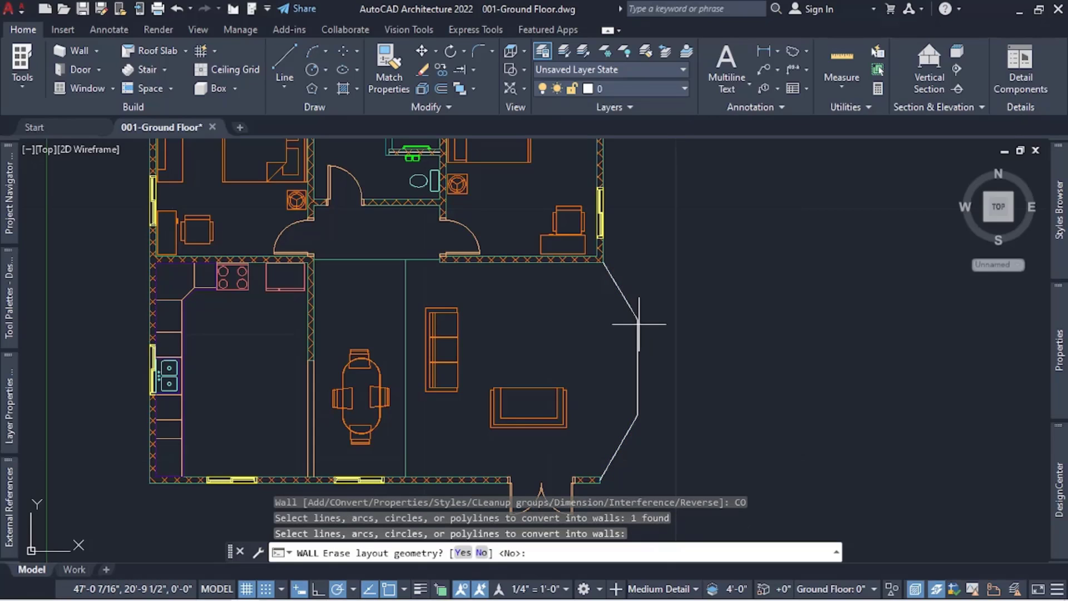
pyautogui.click(462, 553)
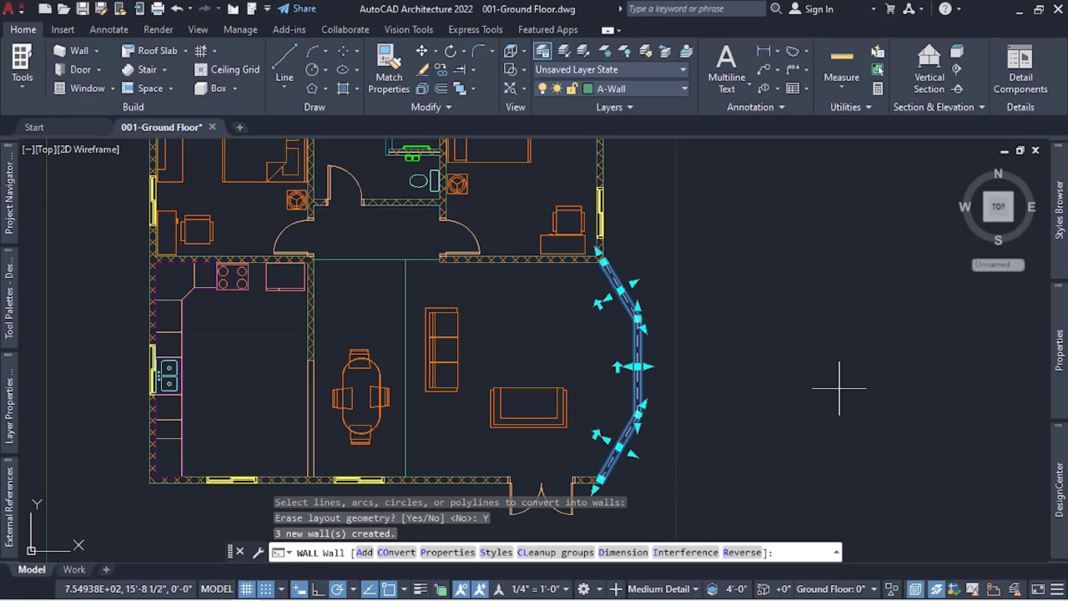
# Step: Change the three bay walls' Style to CMU-X and end the wall command
pyautogui.moveTo(1058, 351)
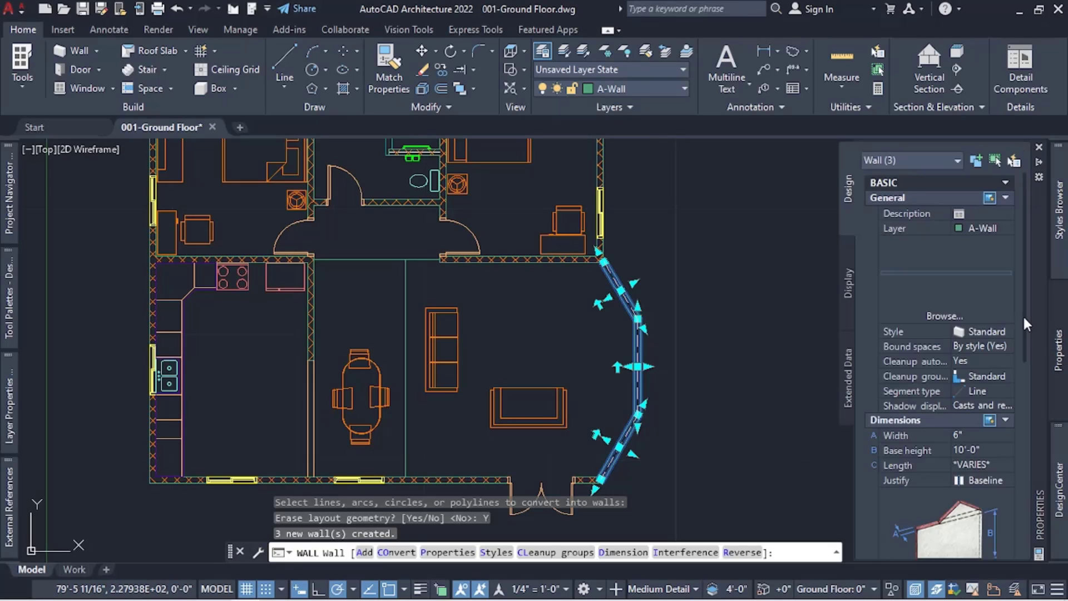
pyautogui.click(1003, 333)
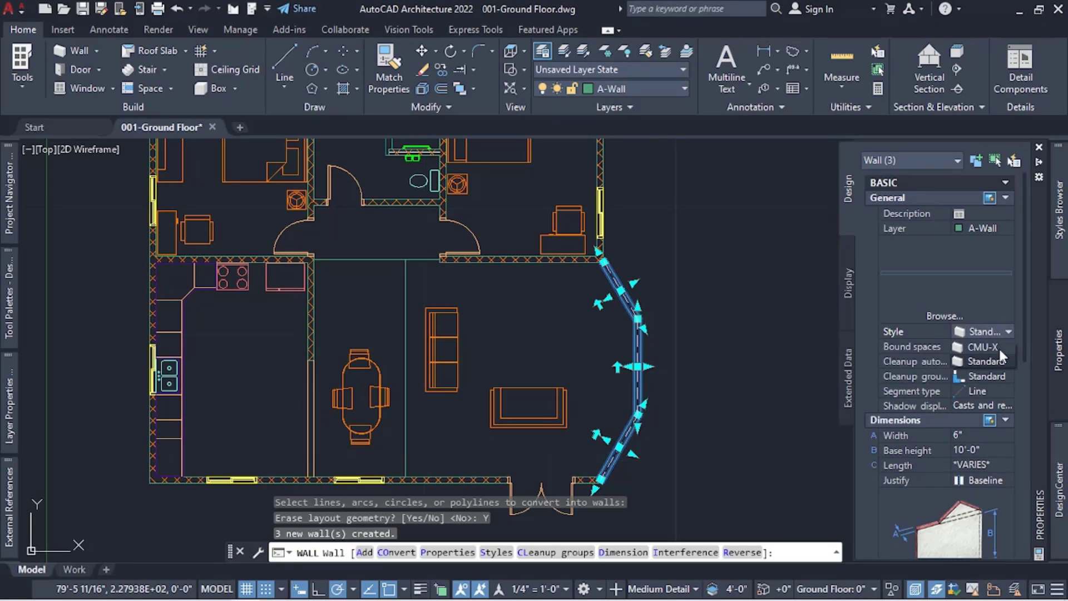
pyautogui.click(999, 346)
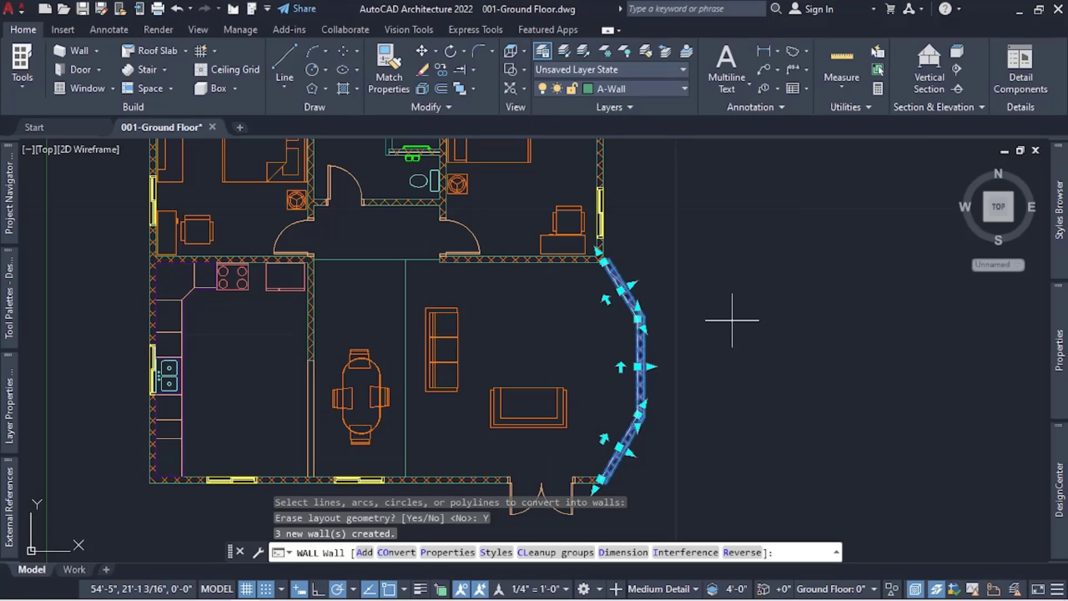
pyautogui.press('Escape')
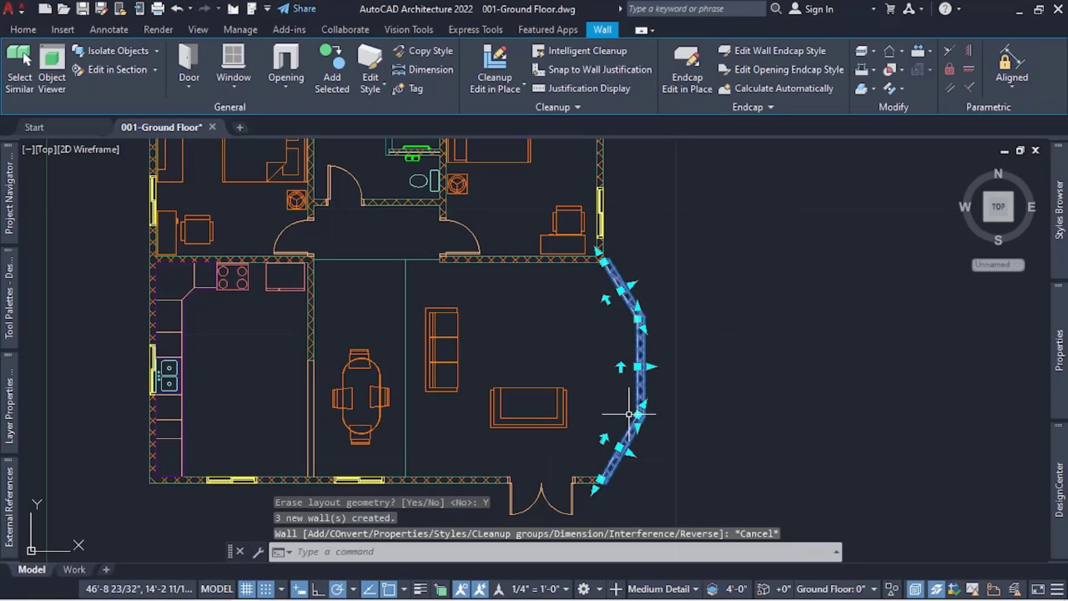
pyautogui.press('Escape')
# Step: Stretch the upper diagonal bay wall's end grip onto the adjoining north wall corner
pyautogui.moveTo(612, 330); pyautogui.dragTo(610, 318, button='middle')
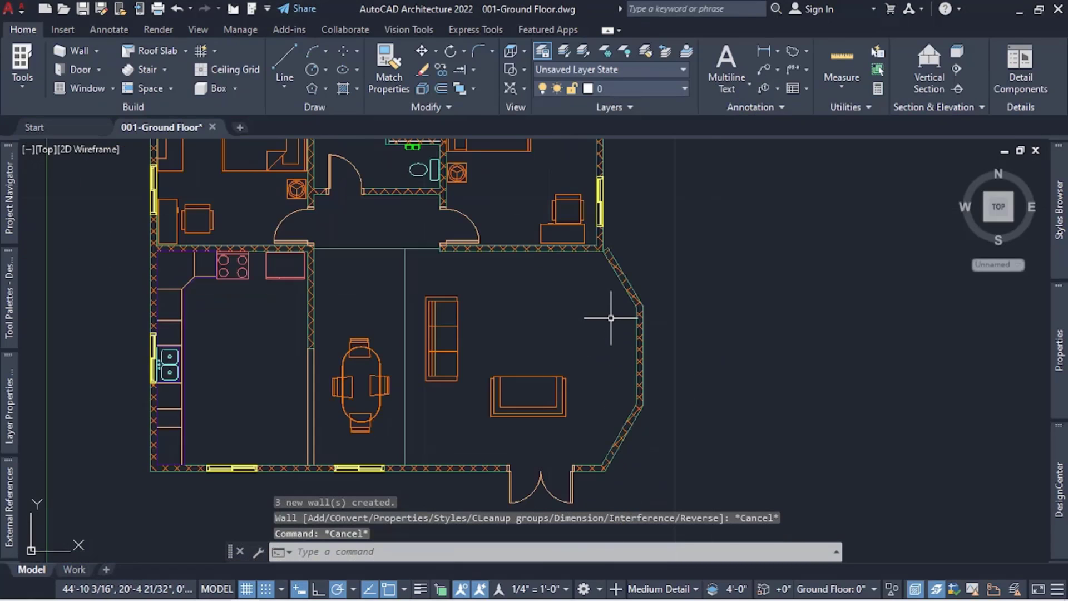
pyautogui.scroll(2, 612, 251)
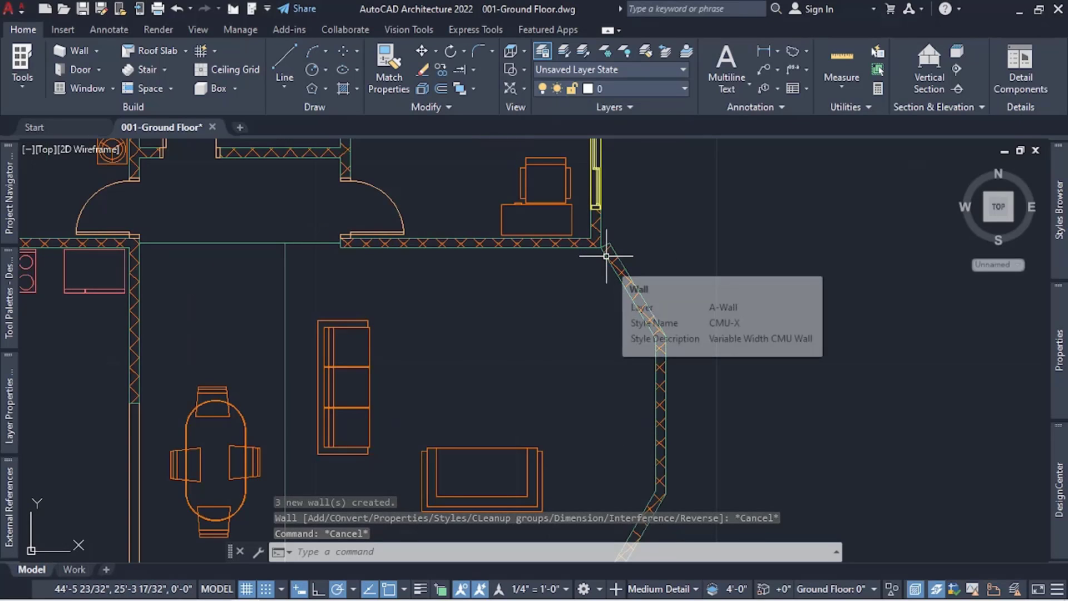
pyautogui.scroll(2, 606, 256)
pyautogui.scroll(-2, 608, 239)
pyautogui.scroll(2, 608, 228)
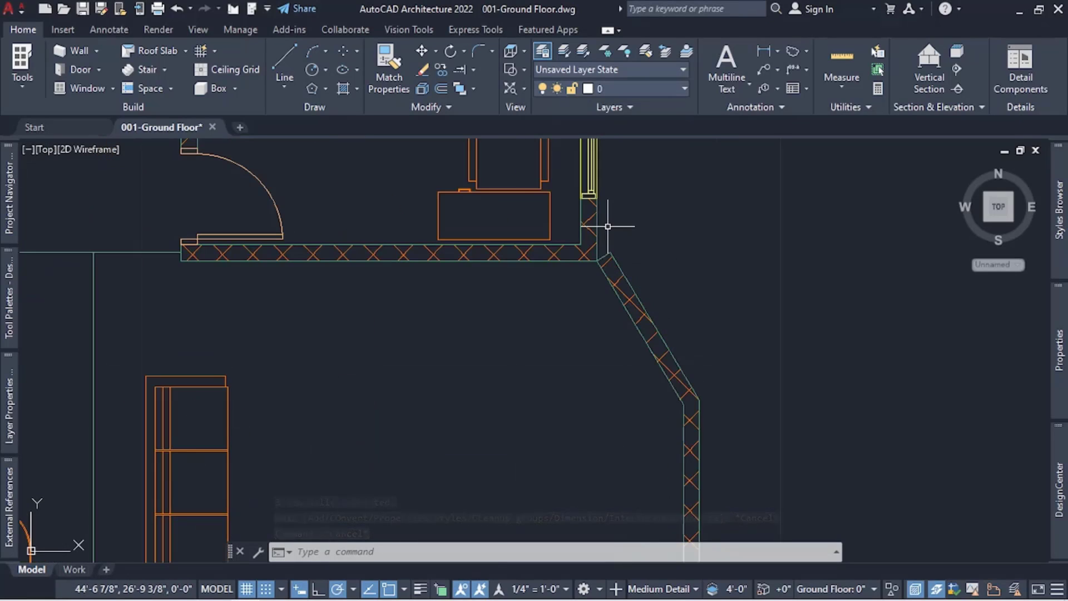
pyautogui.scroll(2, 589, 258)
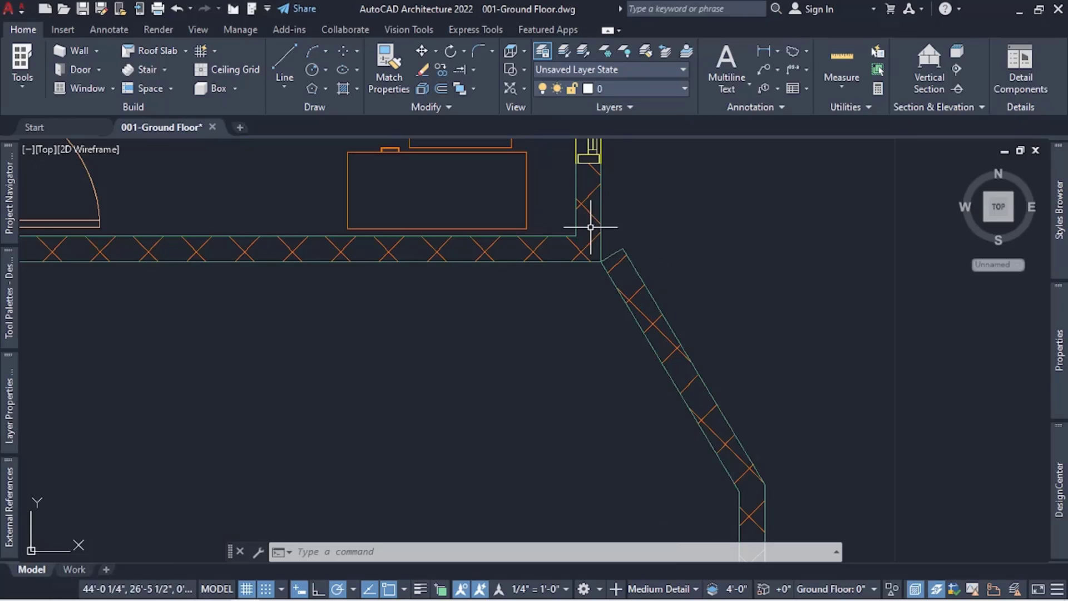
pyautogui.click(624, 254)
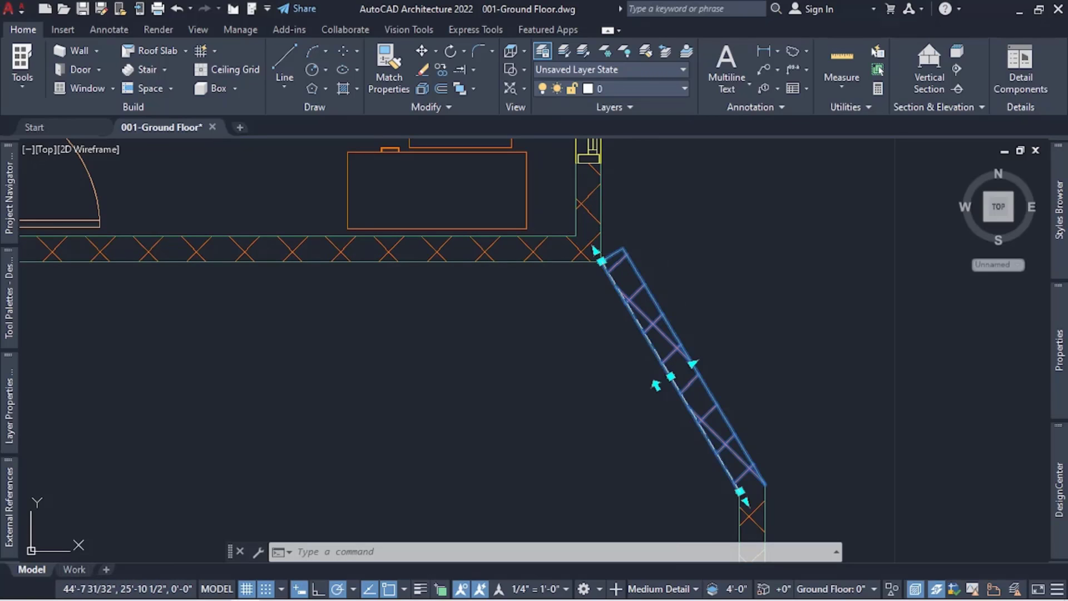
pyautogui.click(595, 251)
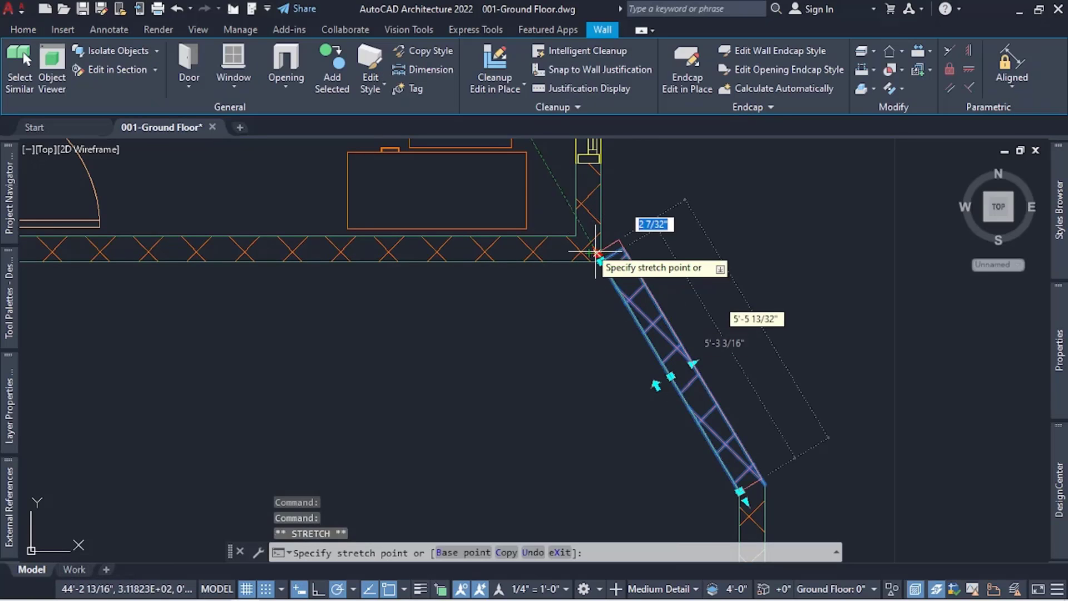
pyautogui.click(569, 233)
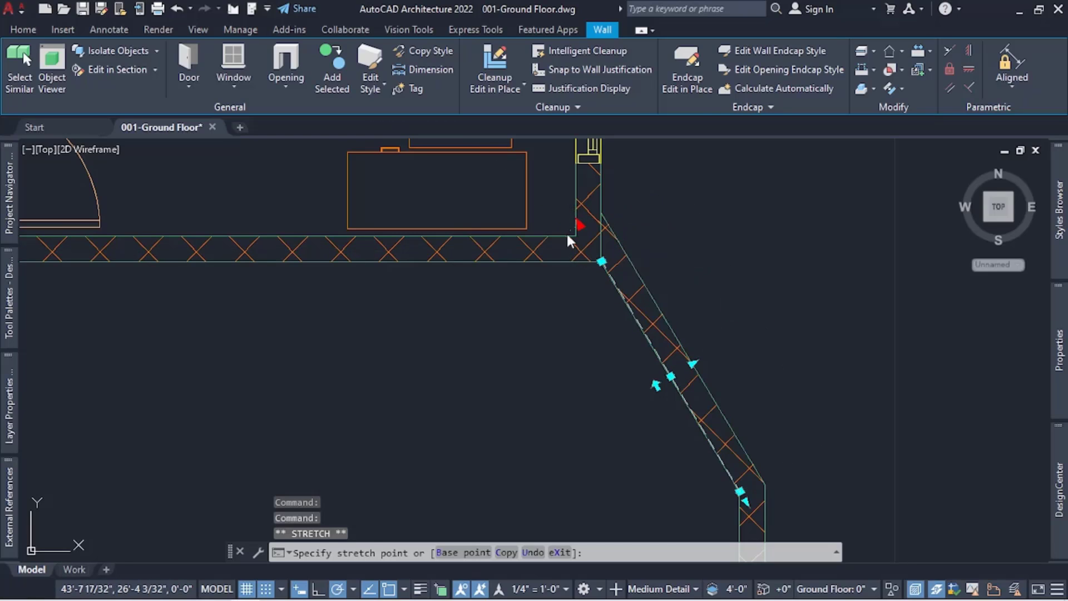
pyautogui.scroll(-4, 529, 250)
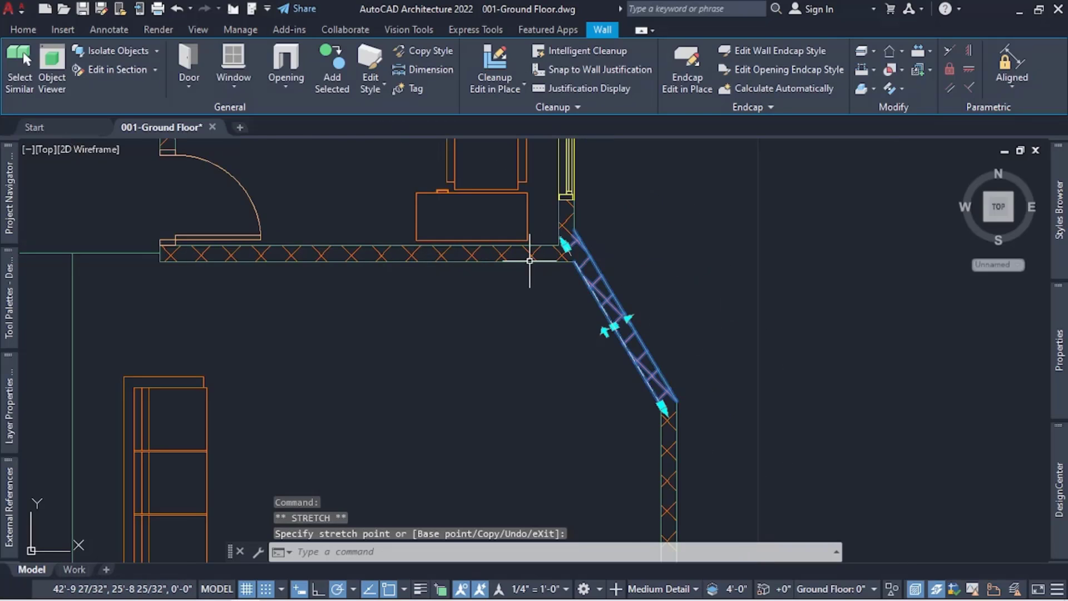
pyautogui.press('Escape')
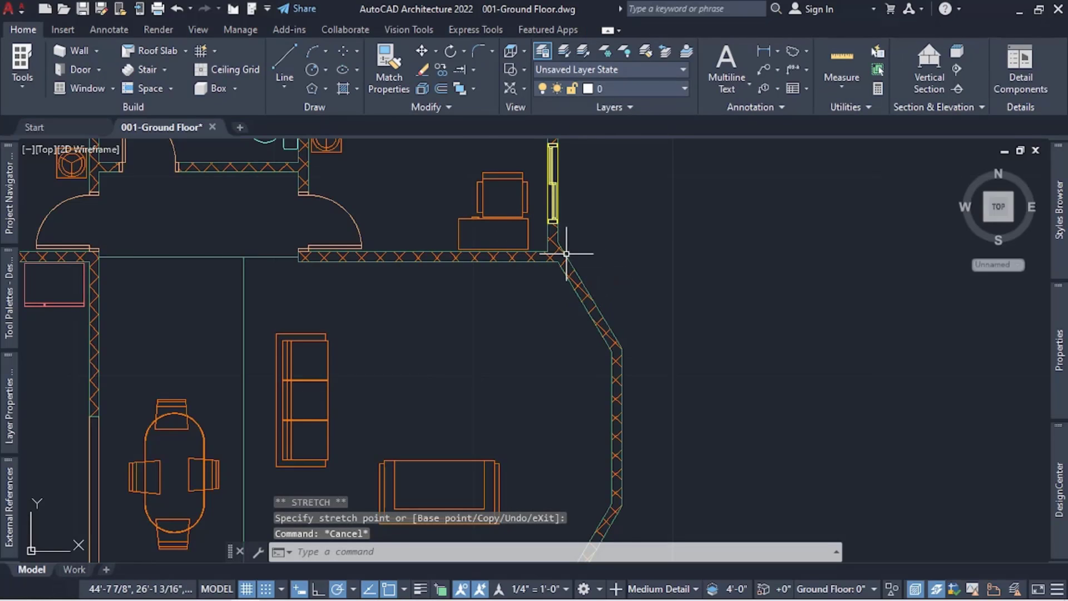
pyautogui.scroll(-3, 566, 254)
pyautogui.scroll(5, 550, 219)
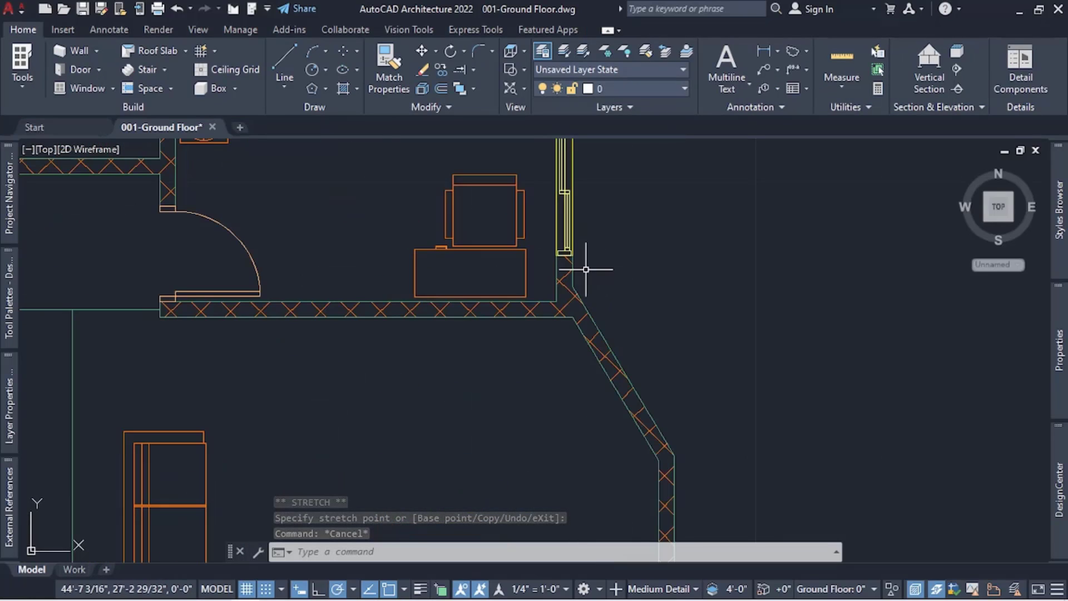
pyautogui.scroll(4, 585, 301)
pyautogui.scroll(-5, 420, 327)
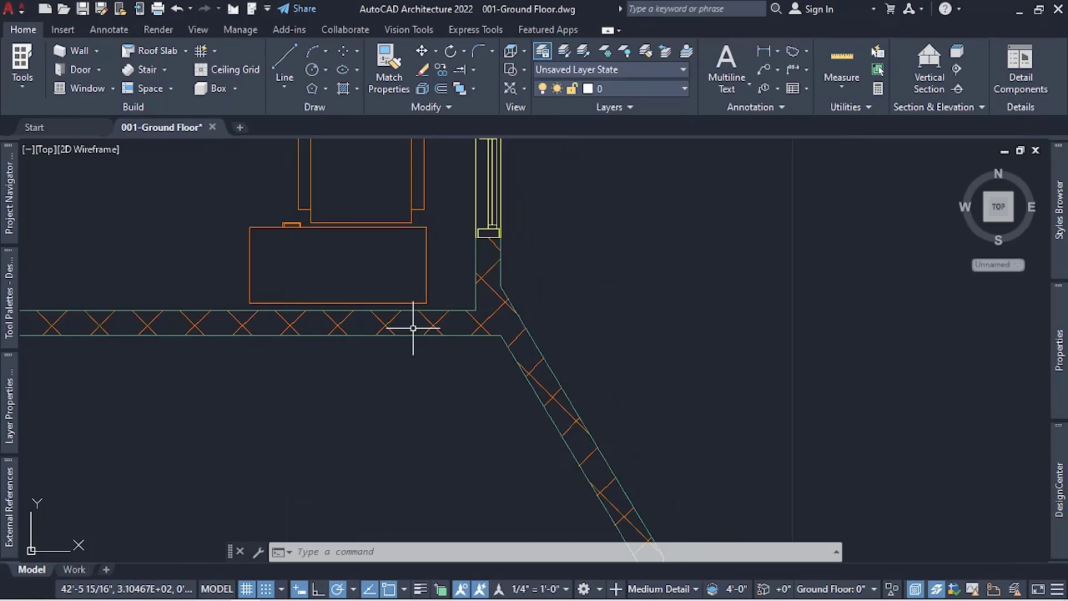
pyautogui.scroll(-4, 534, 308)
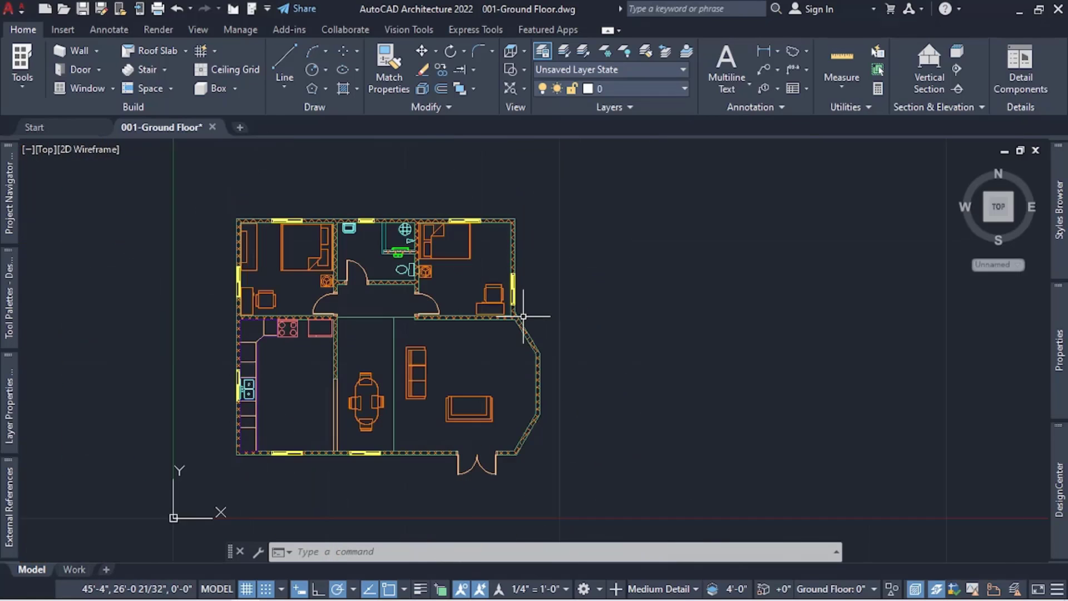
# Step: Switch to the southeast isometric view with the Realistic visual style
pyautogui.scroll(2, 519, 334)
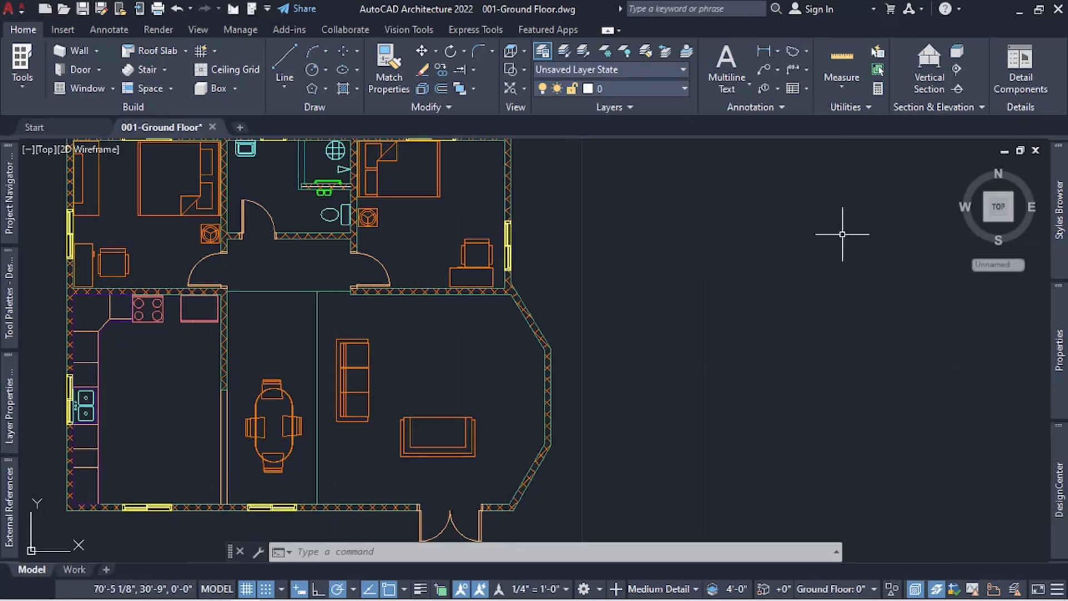
pyautogui.click(1012, 221)
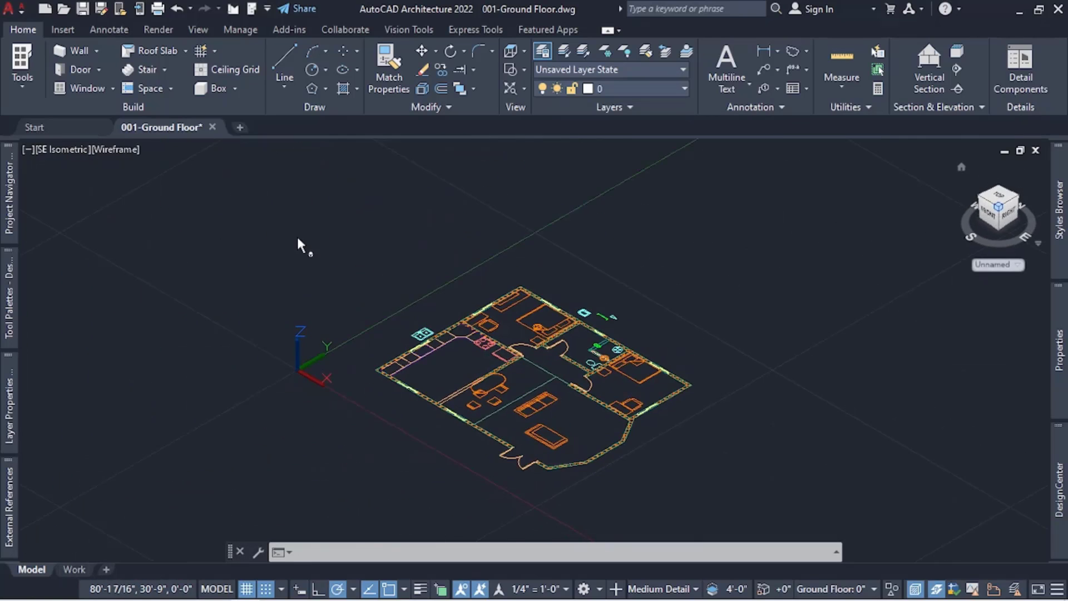
pyautogui.click(119, 150)
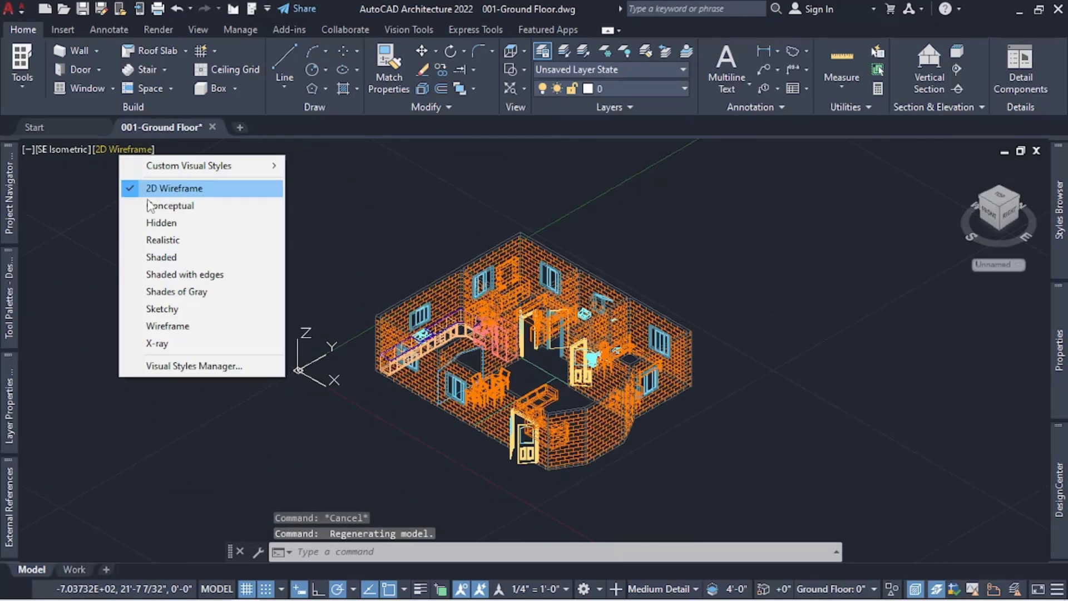
pyautogui.click(161, 239)
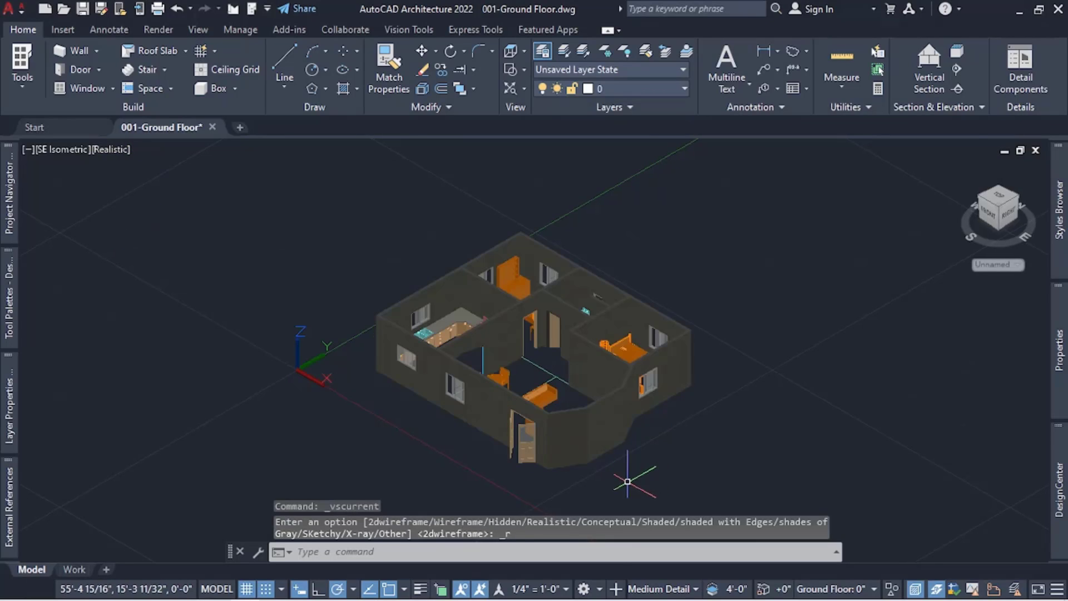
# Step: Preview the model in Conceptual shading, then return to 2D Wireframe
pyautogui.scroll(3, 579, 426)
pyautogui.scroll(-4, 558, 341)
pyautogui.scroll(3, 478, 359)
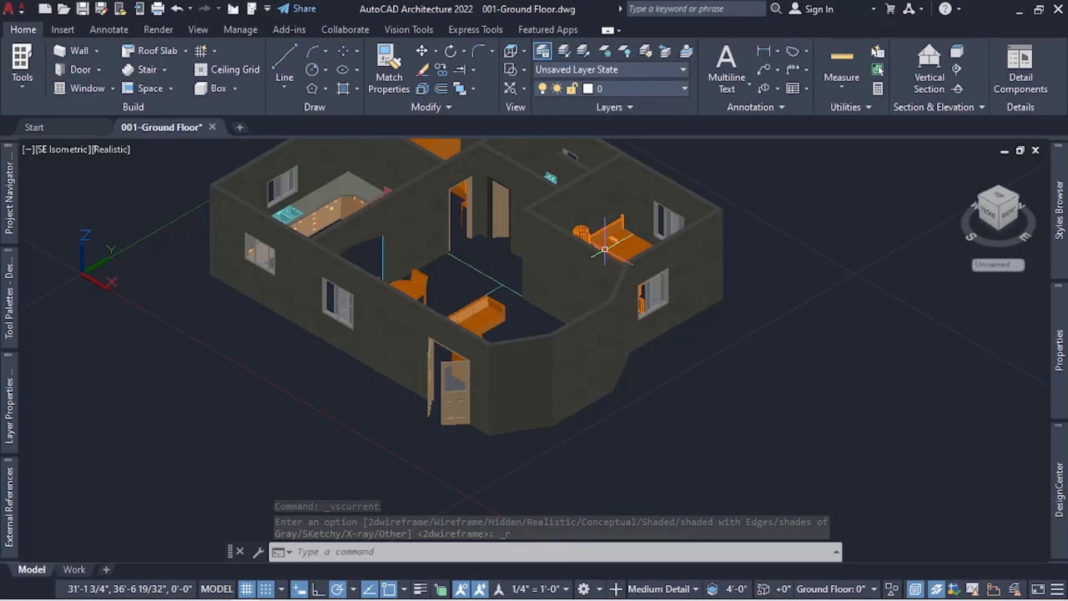
pyautogui.click(112, 149)
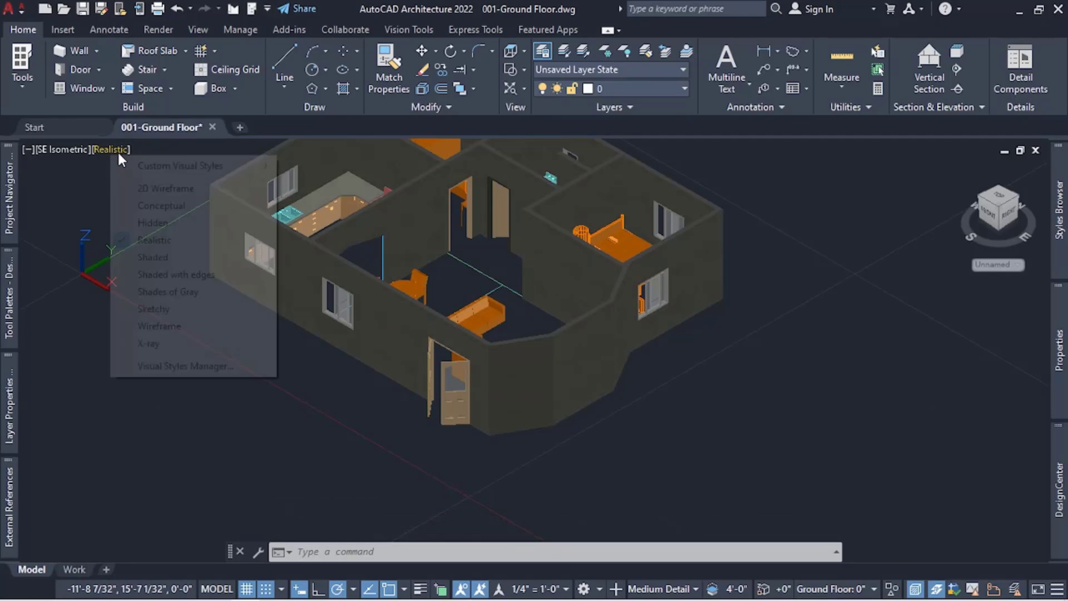
pyautogui.click(159, 205)
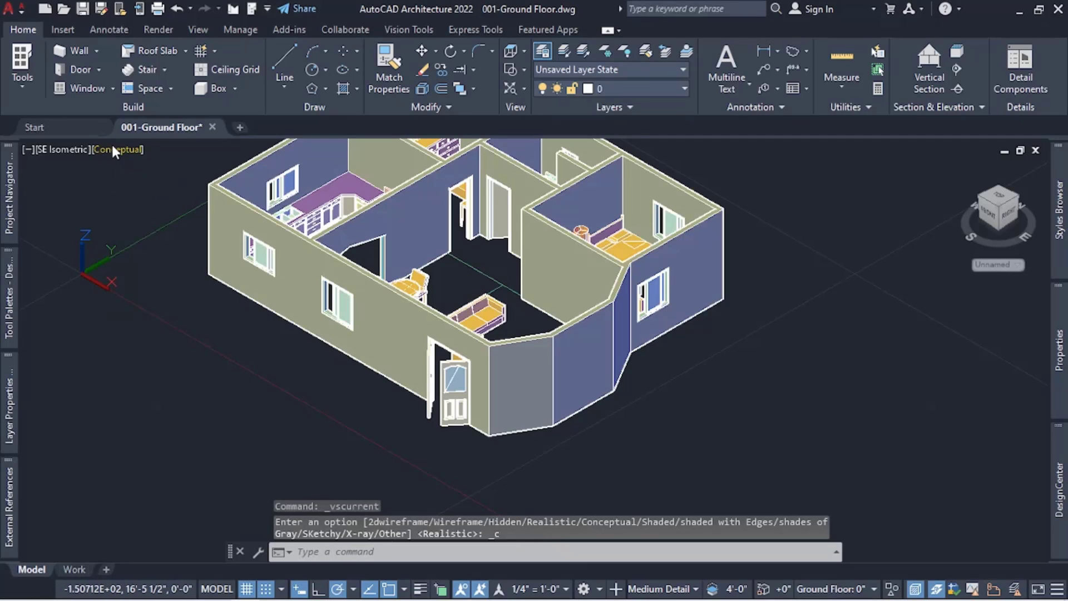
pyautogui.click(114, 149)
pyautogui.click(143, 184)
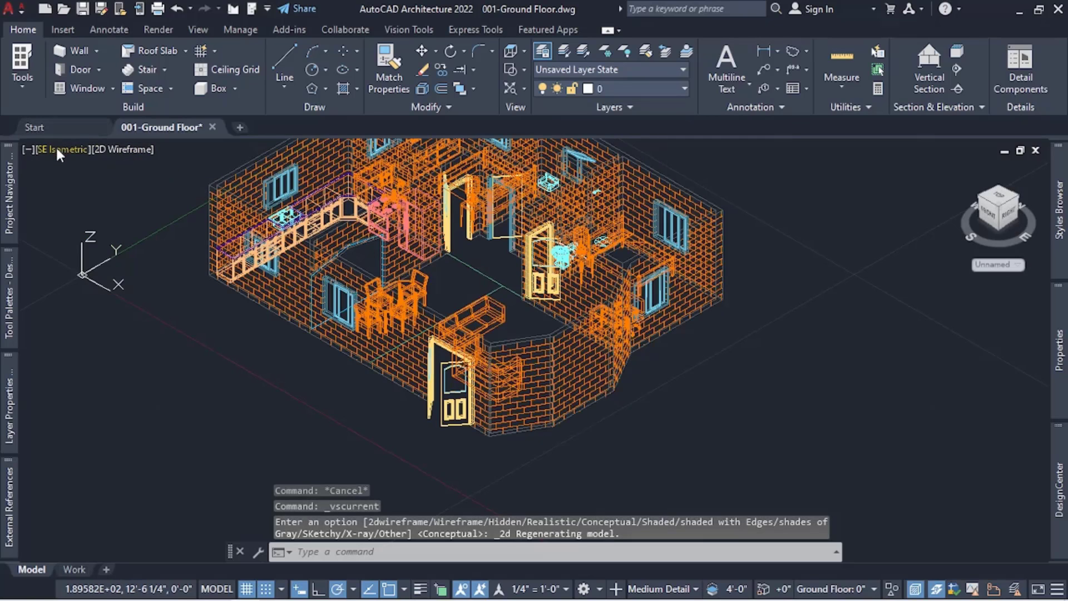
# Step: Return the viewport to the Top plan view
pyautogui.click(58, 149)
pyautogui.click(90, 188)
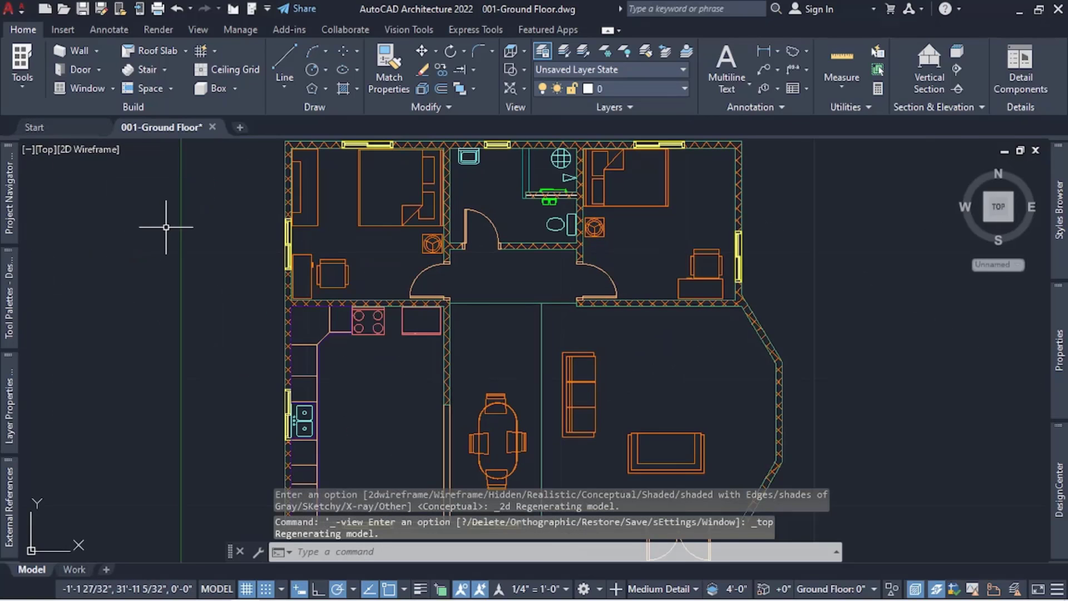
pyautogui.scroll(-2, 165, 227)
pyautogui.scroll(2, 523, 320)
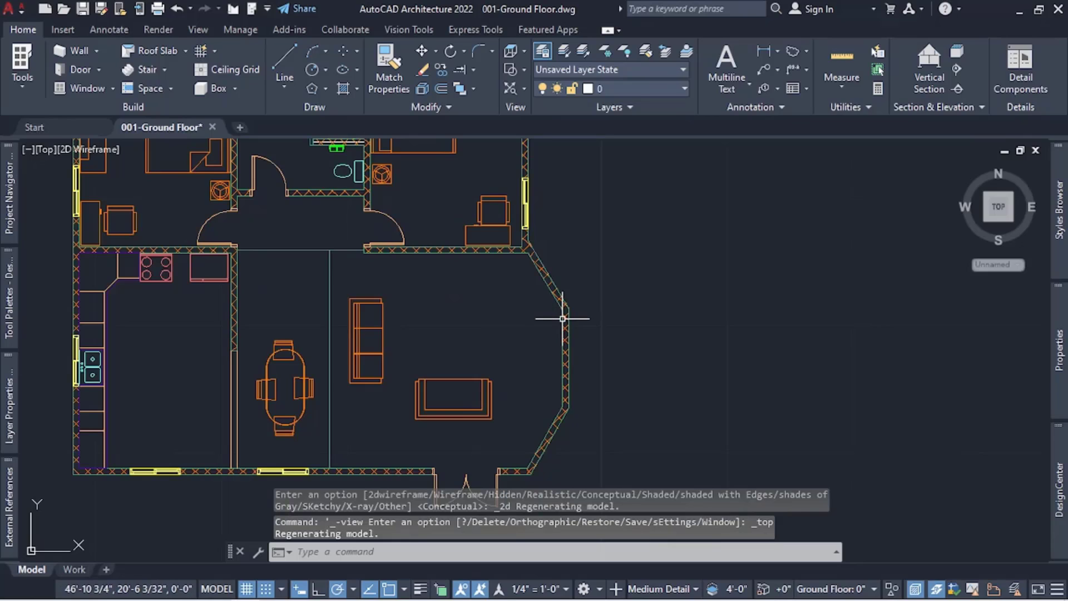
# Step: Erase the middle and two diagonal bay walls on the living room's east side
pyautogui.click(563, 317)
pyautogui.click(548, 282)
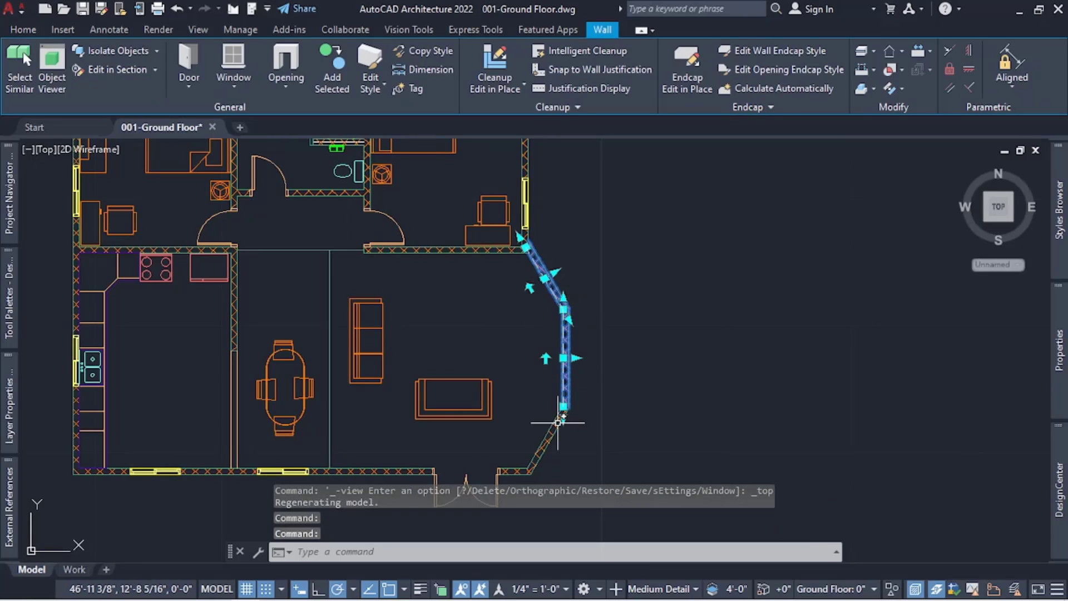
pyautogui.click(548, 435)
pyautogui.press('Delete')
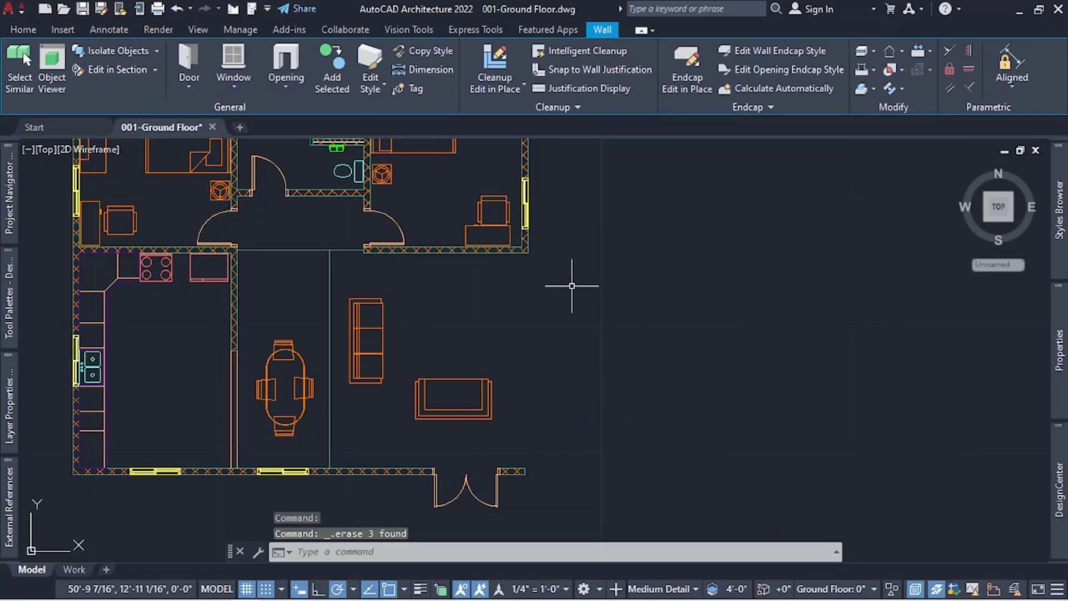
pyautogui.click(286, 89)
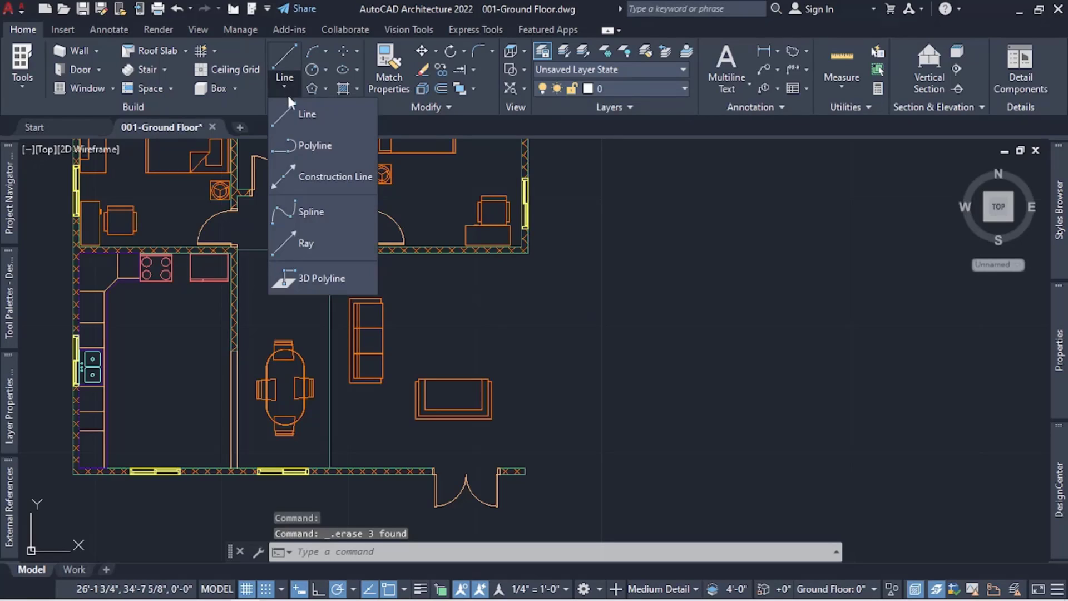
# Step: Start a polyline at the bottom wall's end with a 7' first segment east
pyautogui.click(312, 144)
pyautogui.scroll(4, 527, 467)
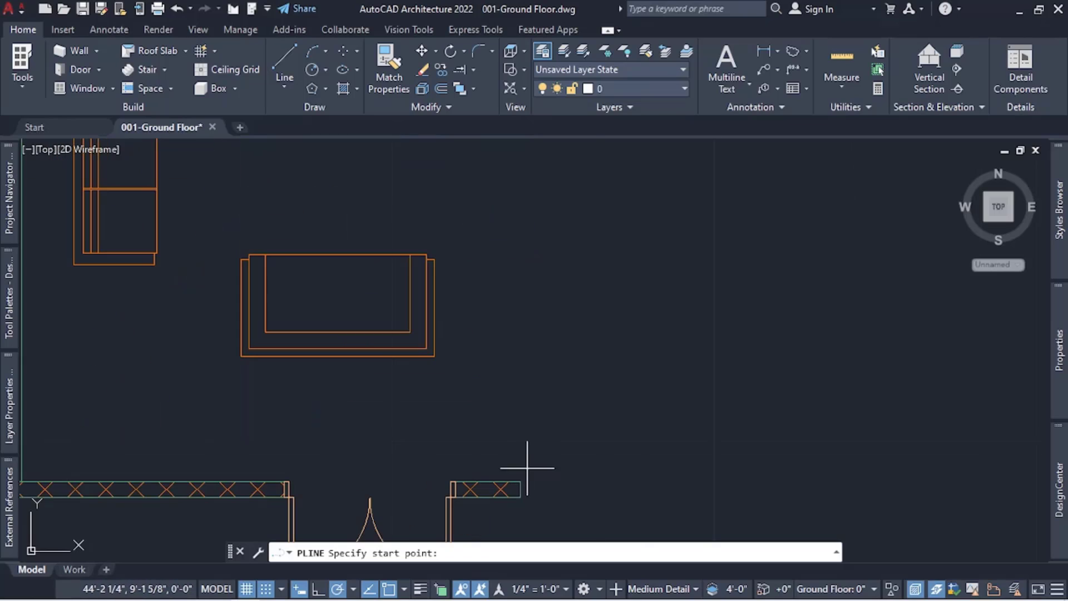
pyautogui.click(521, 481)
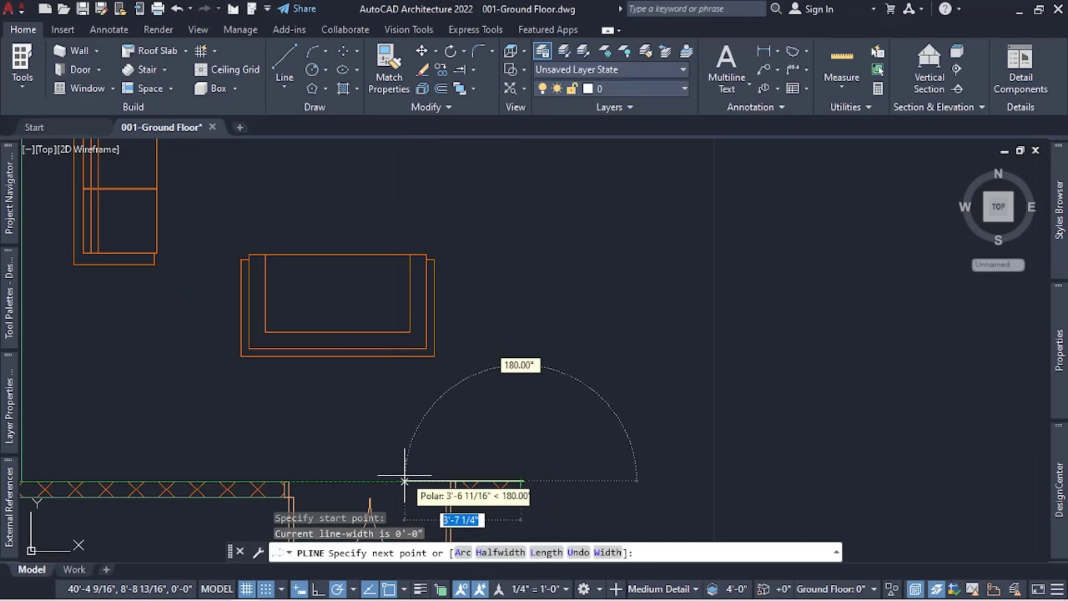
pyautogui.scroll(-2, 404, 477)
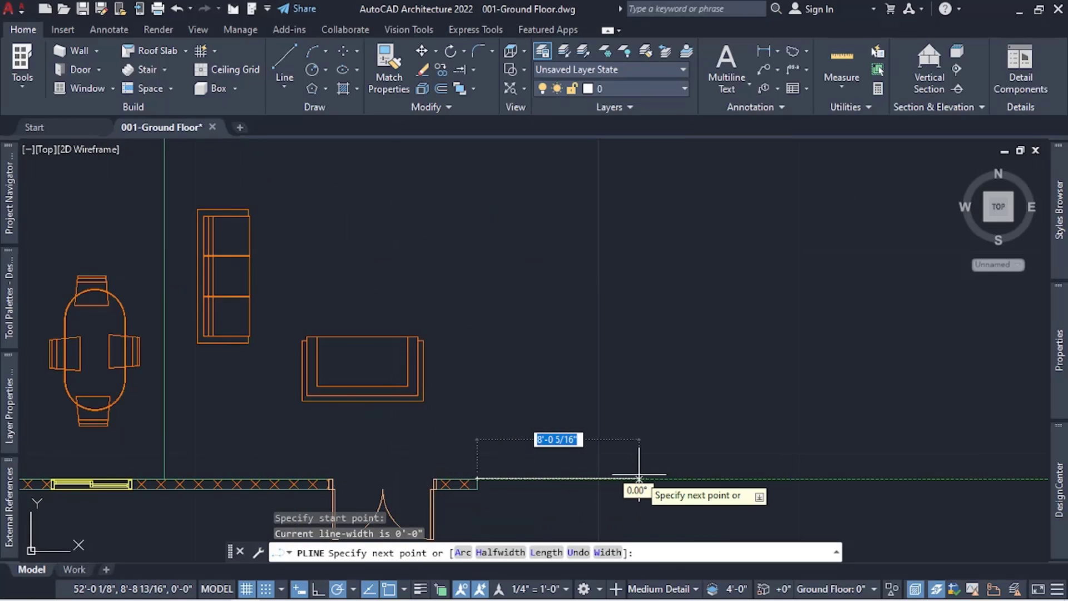
pyautogui.write("7'")
pyautogui.press('Return')
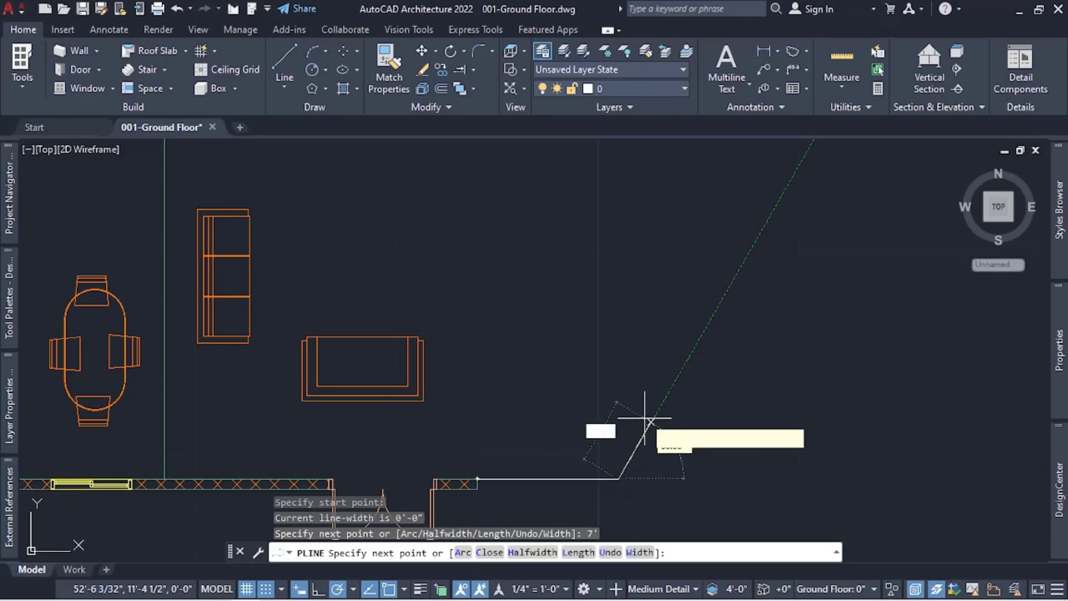
# Step: Run the polyline up level with the upper wall, then back to its corner
pyautogui.scroll(-2, 629, 400)
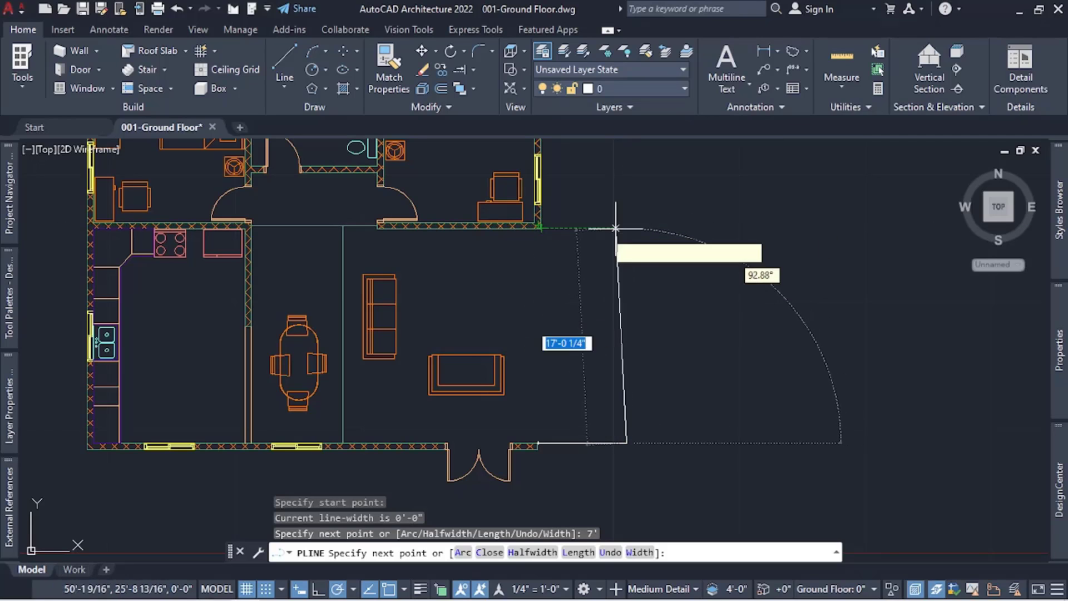
pyautogui.scroll(4, 548, 234)
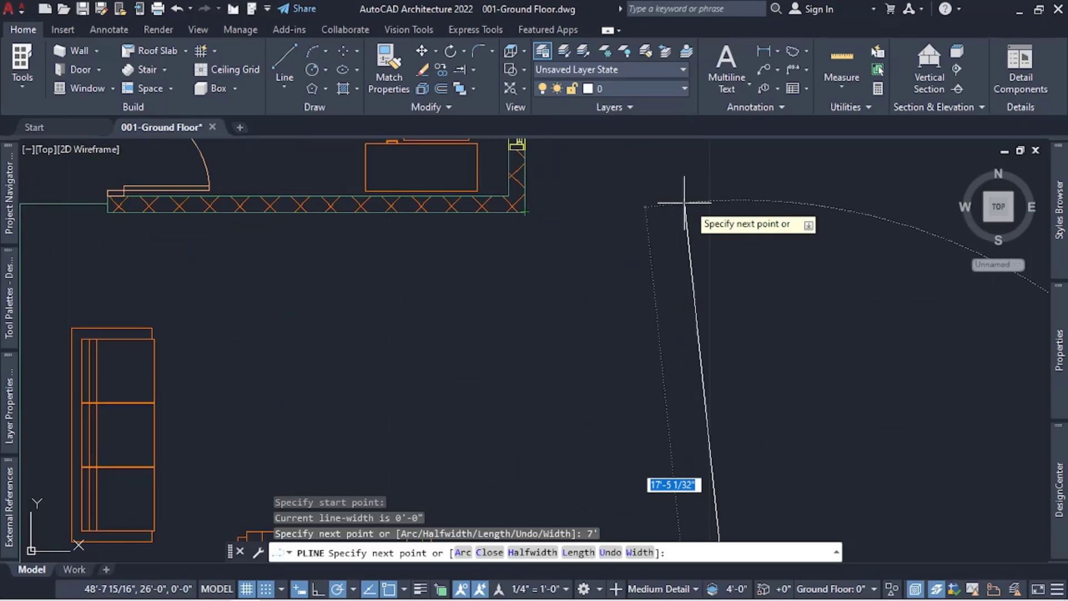
pyautogui.click(742, 211)
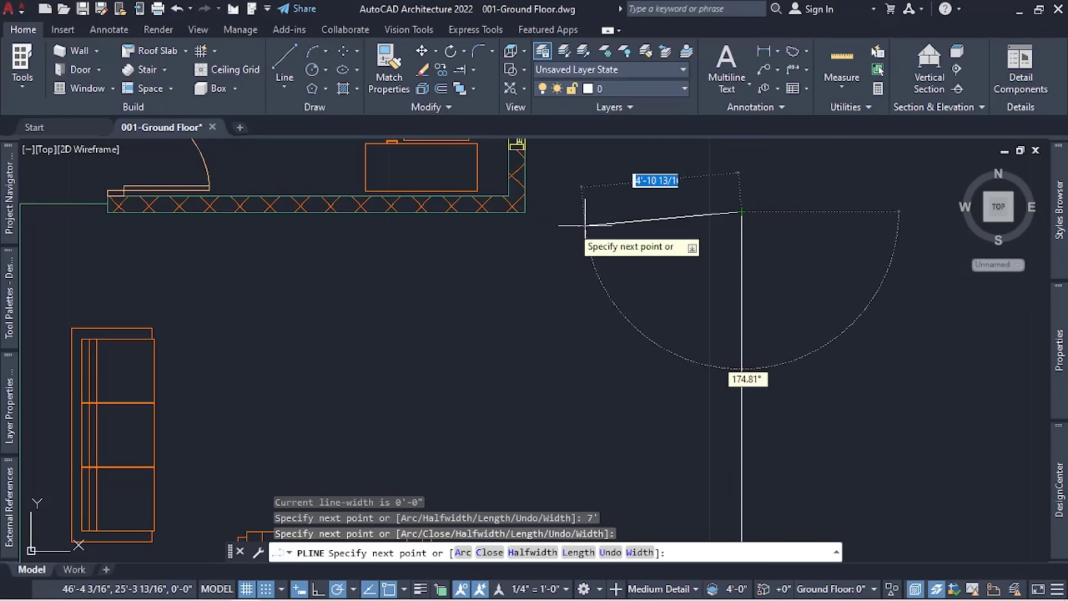
pyautogui.click(525, 212)
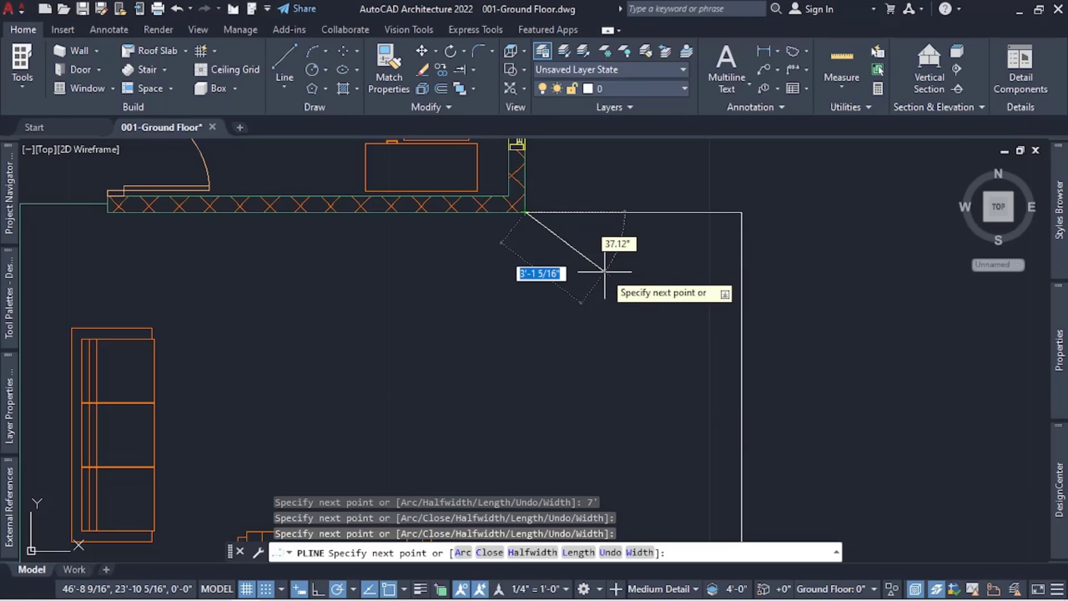
pyautogui.press('Escape')
pyautogui.scroll(-6, 501, 266)
pyautogui.scroll(2, 457, 245)
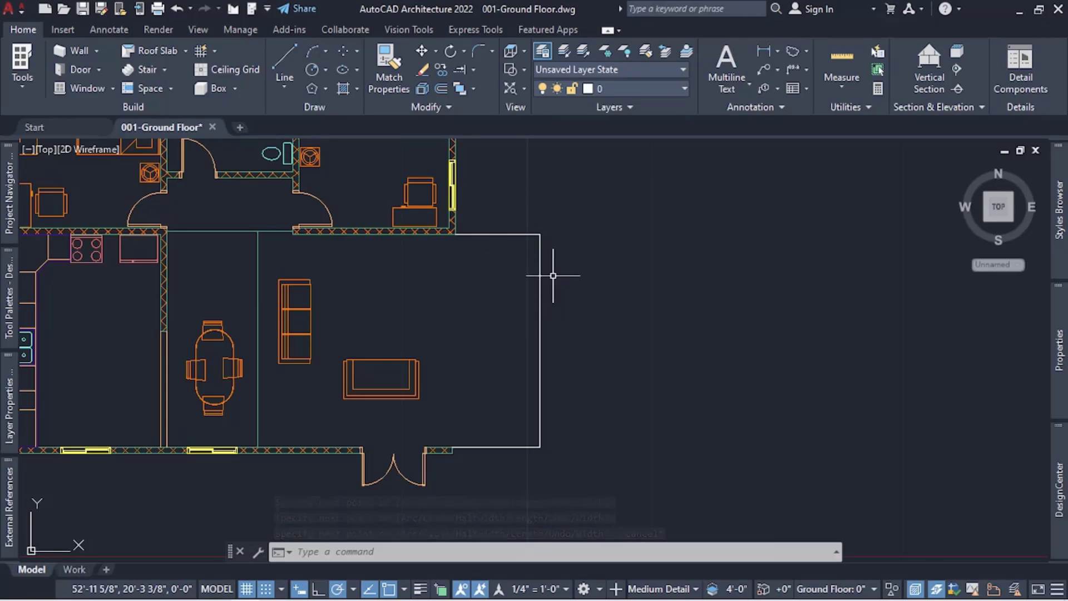
# Step: Start FILLET and set the fillet radius to 4'
pyautogui.click(477, 51)
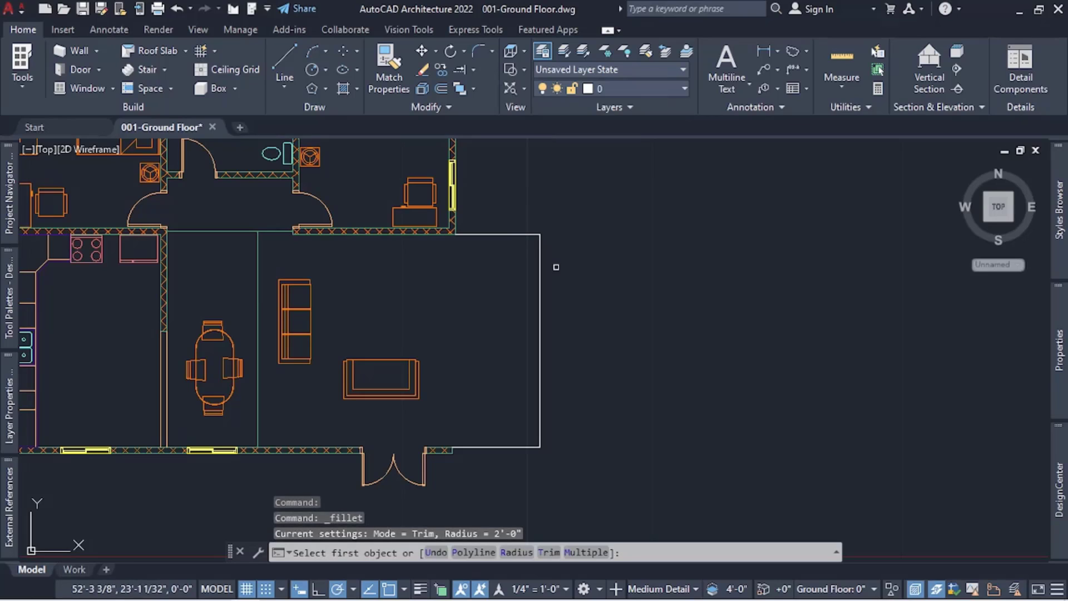
pyautogui.click(517, 552)
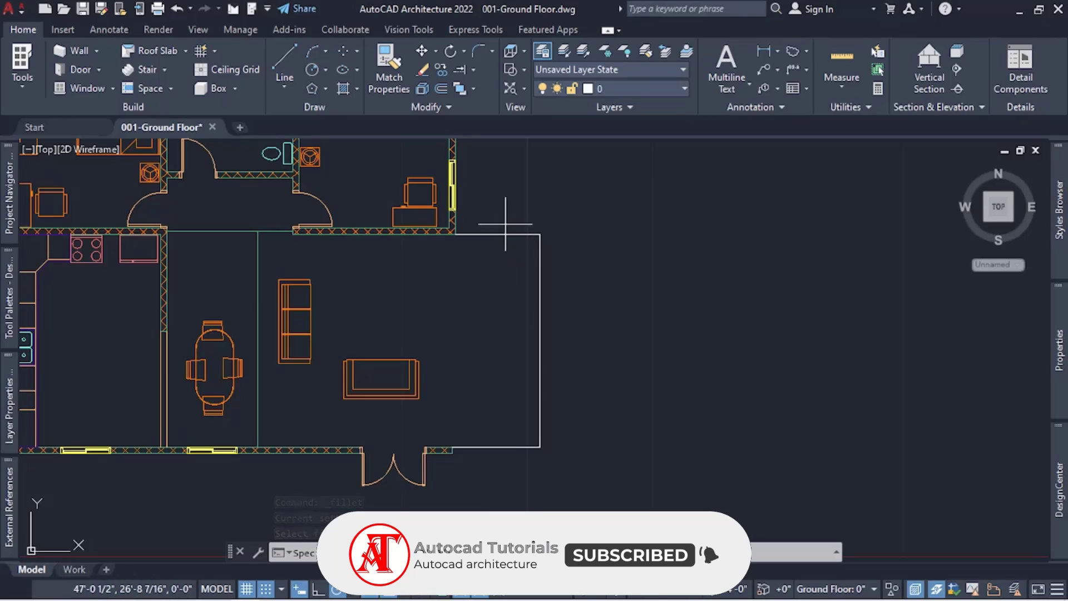
pyautogui.write('r')
pyautogui.press('Return')
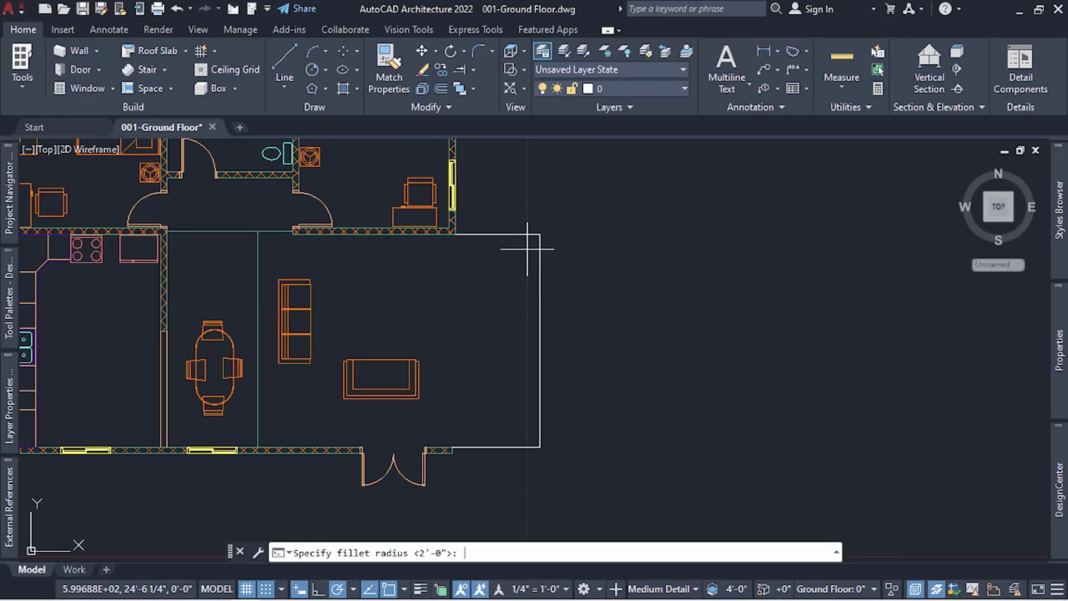
pyautogui.write("4'")
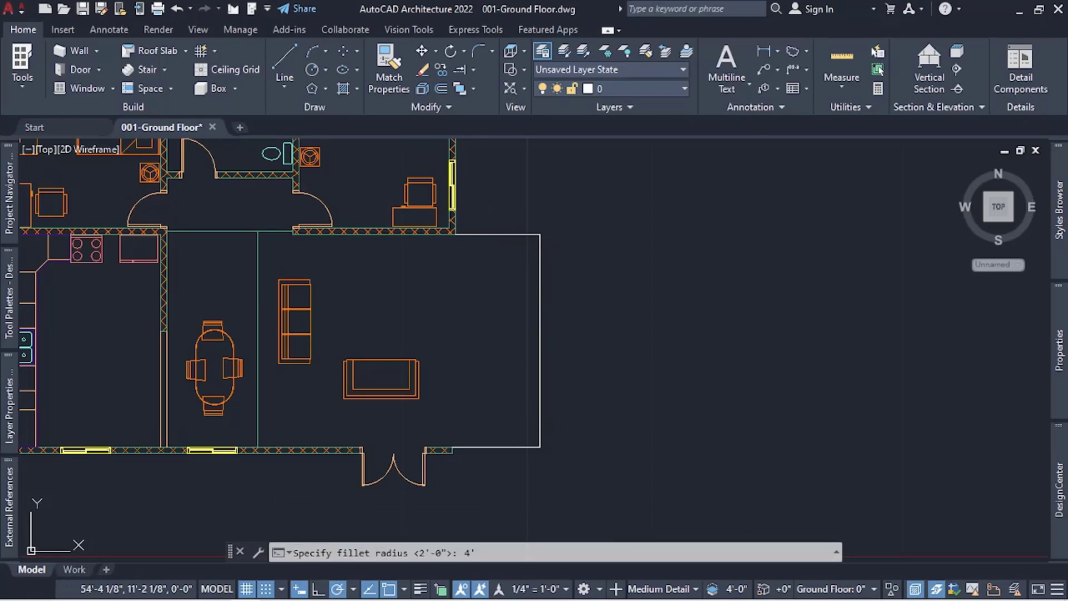
pyautogui.press('Return')
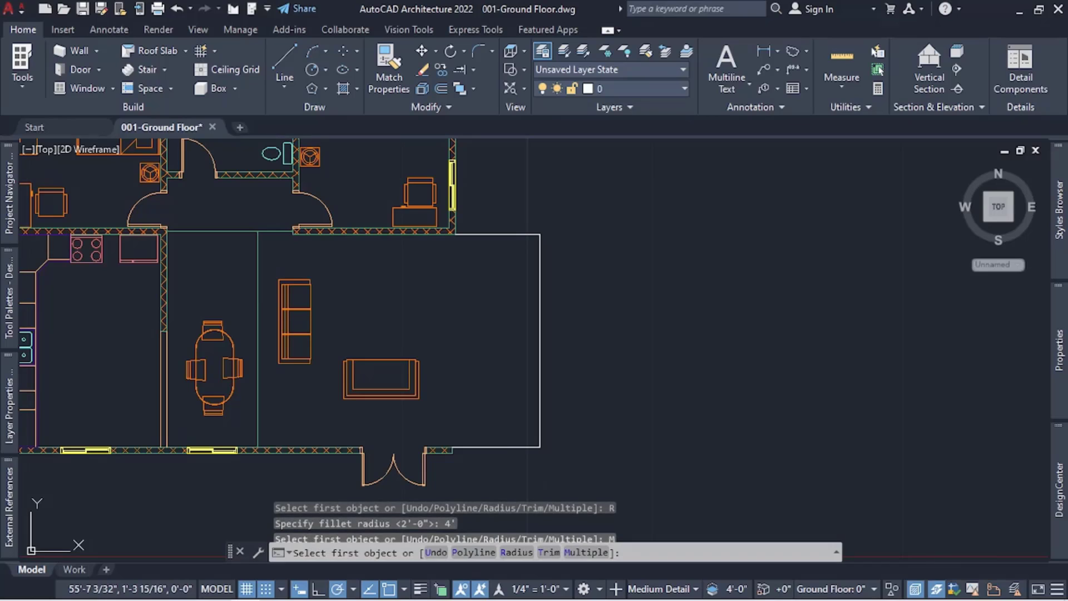
# Step: Fillet the lower and upper east corners of the outline
pyautogui.click(513, 447)
pyautogui.click(542, 414)
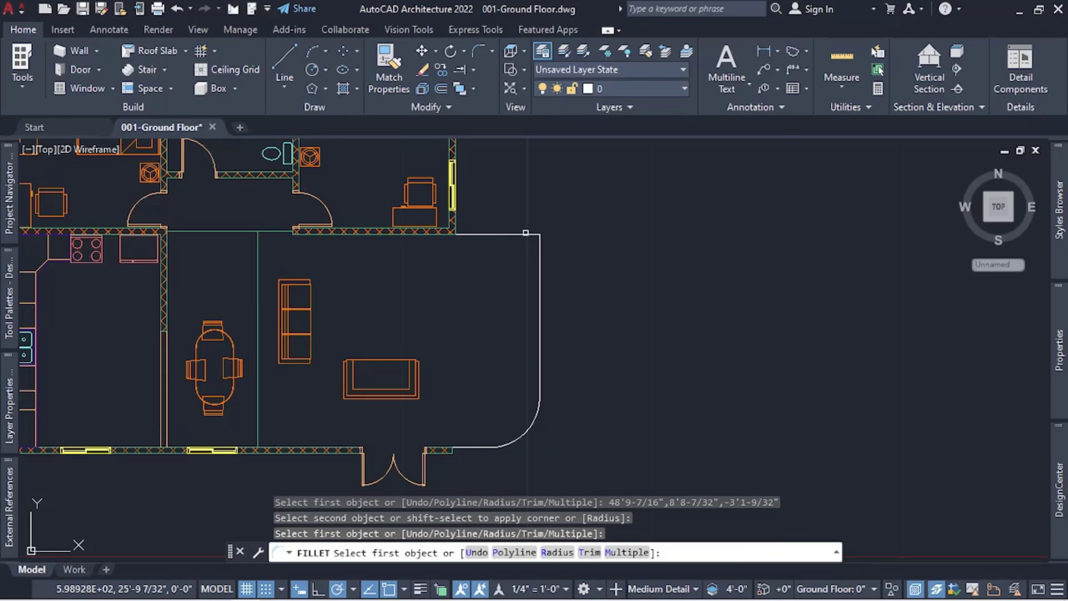
pyautogui.click(525, 231)
pyautogui.click(525, 234)
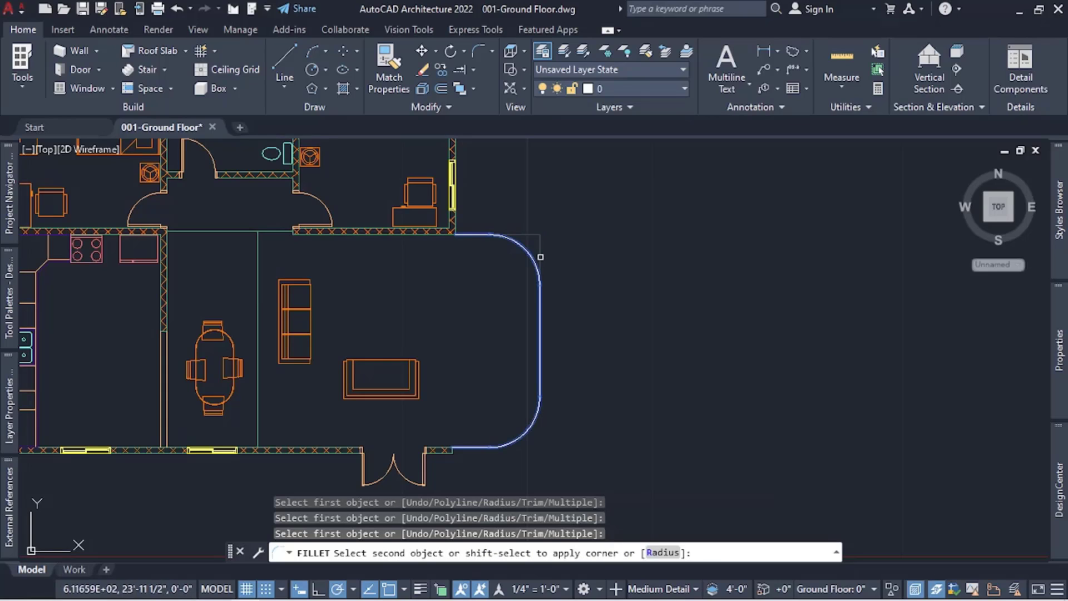
pyautogui.click(540, 271)
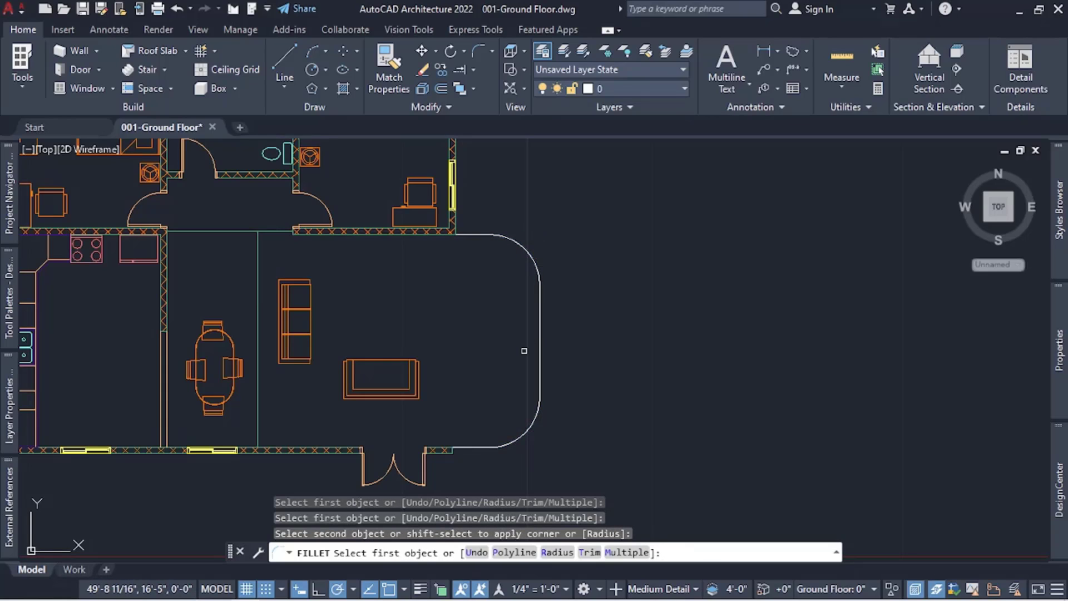
pyautogui.press('Escape')
pyautogui.scroll(2, 488, 300)
pyautogui.scroll(-4, 489, 282)
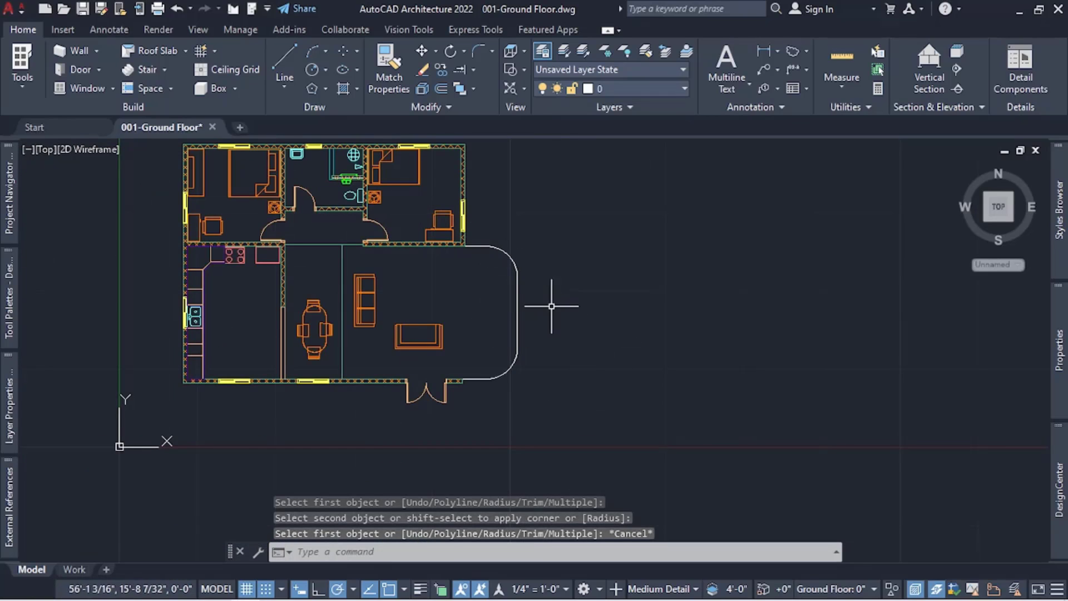
# Step: Check the rounded outline's selection, then start the WALL command
pyautogui.scroll(2, 500, 269)
pyautogui.scroll(2, 500, 269)
pyautogui.scroll(-2, 549, 291)
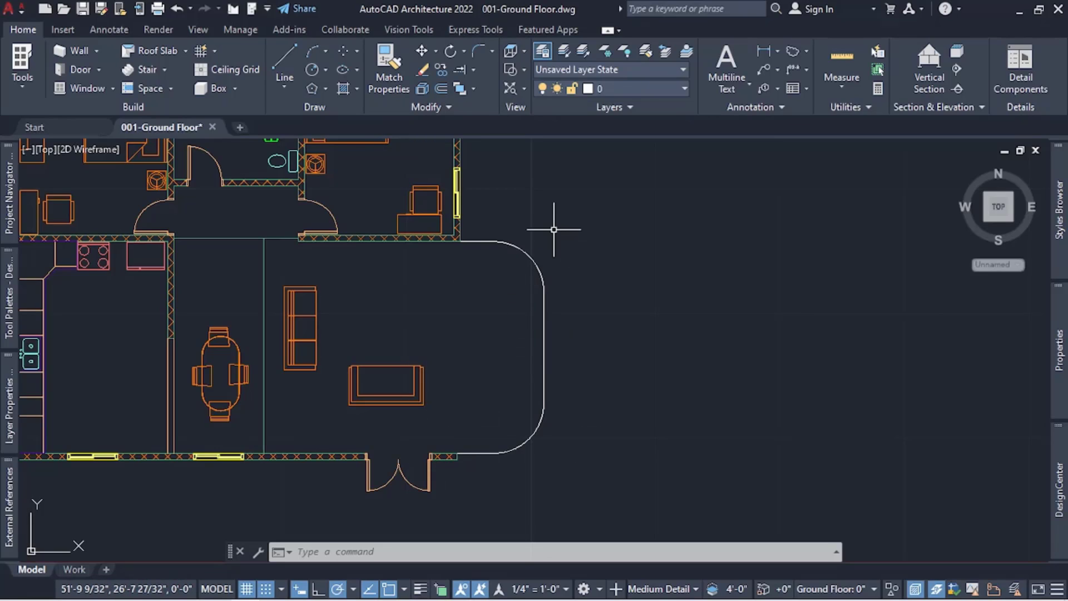
pyautogui.click(538, 265)
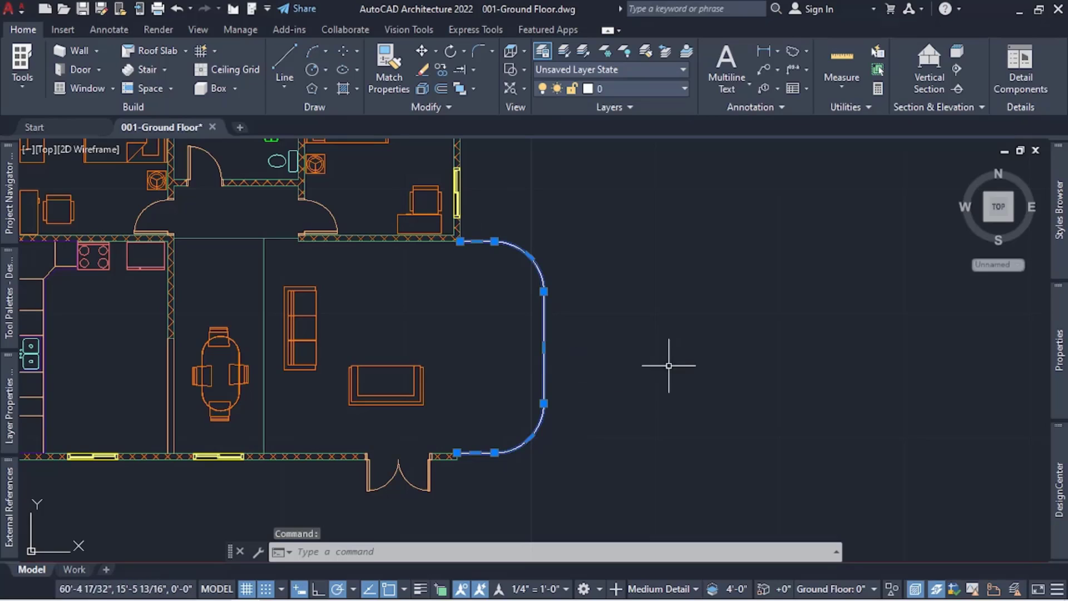
pyautogui.press('Escape')
pyautogui.write('w')
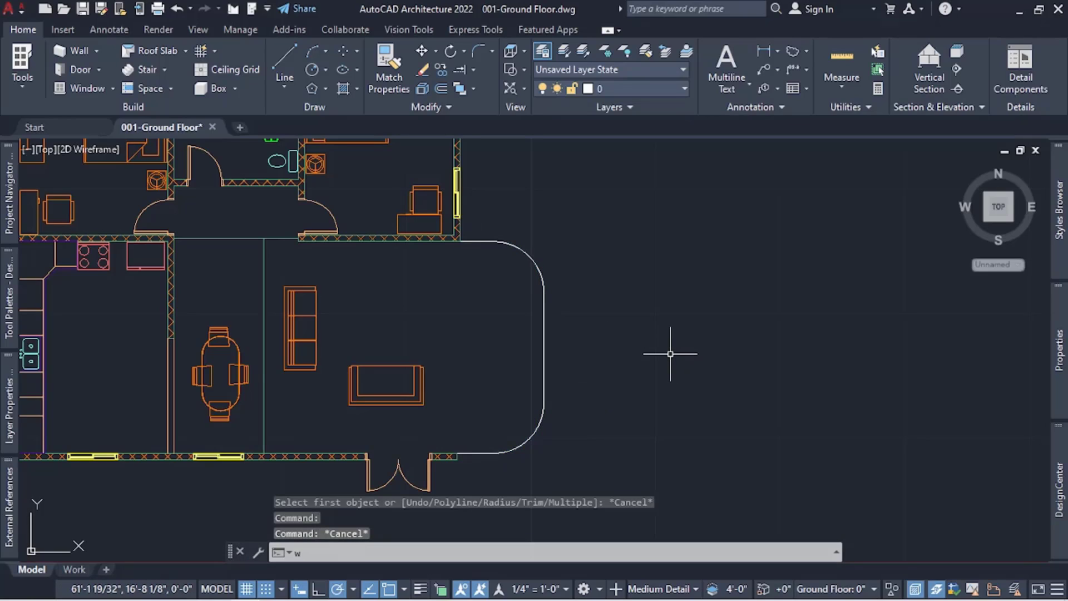
pyautogui.write('all')
pyautogui.press('Return')
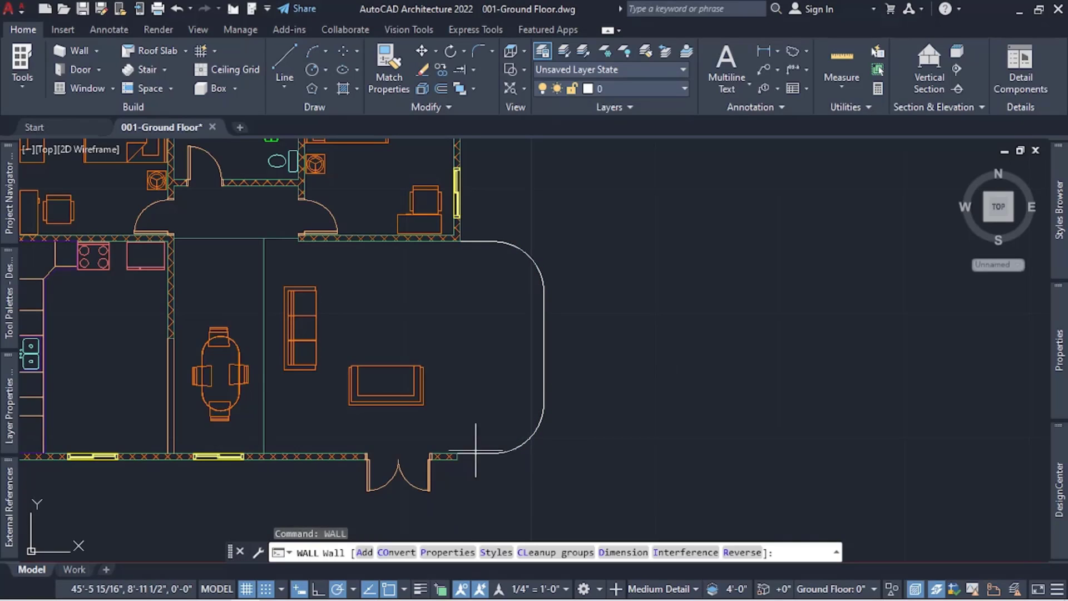
# Step: Convert the rounded east polyline into walls, erasing the original layout linework
pyautogui.click(396, 552)
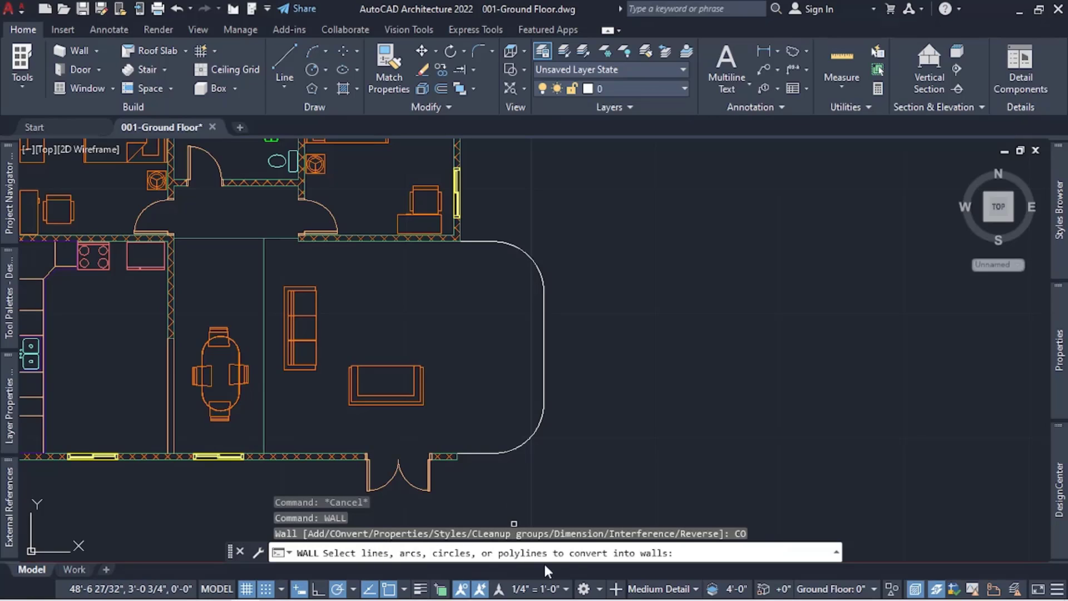
pyautogui.click(543, 308)
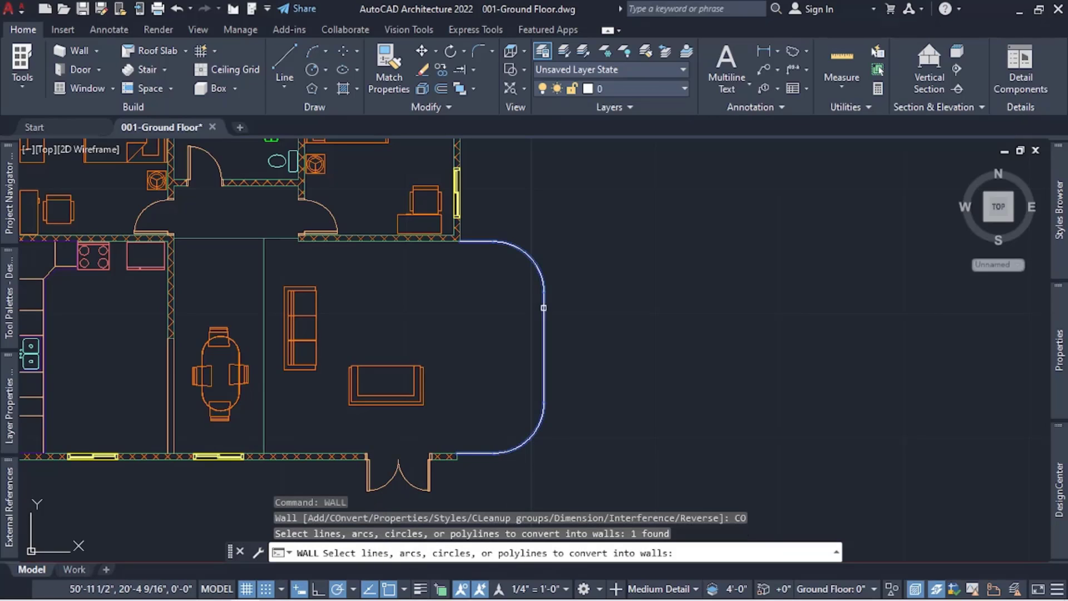
pyautogui.press('Return')
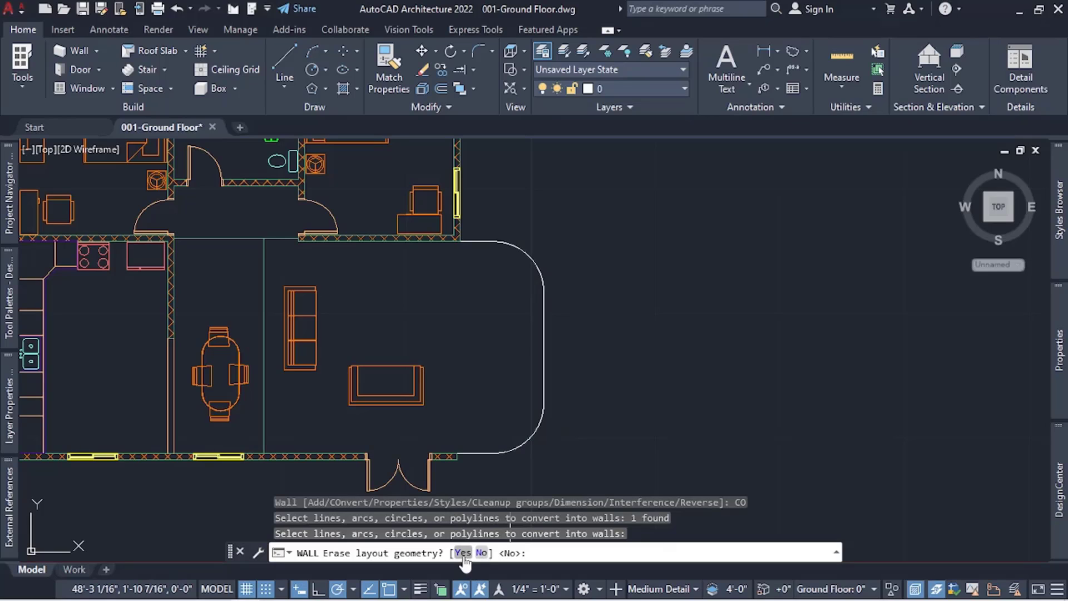
pyautogui.click(463, 553)
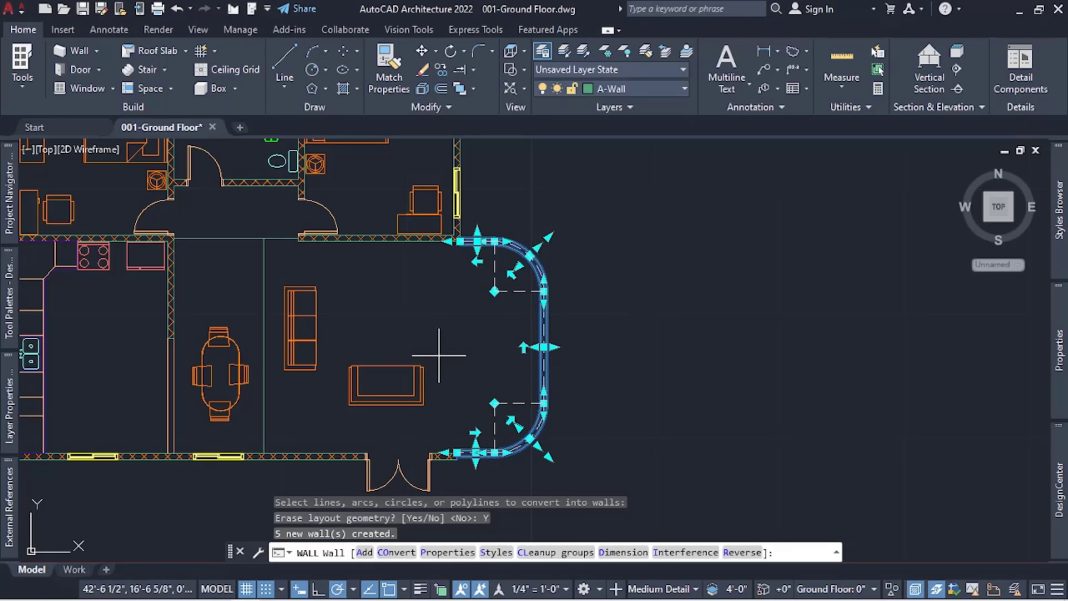
pyautogui.press('Escape')
pyautogui.press('Escape')
pyautogui.scroll(2, 454, 252)
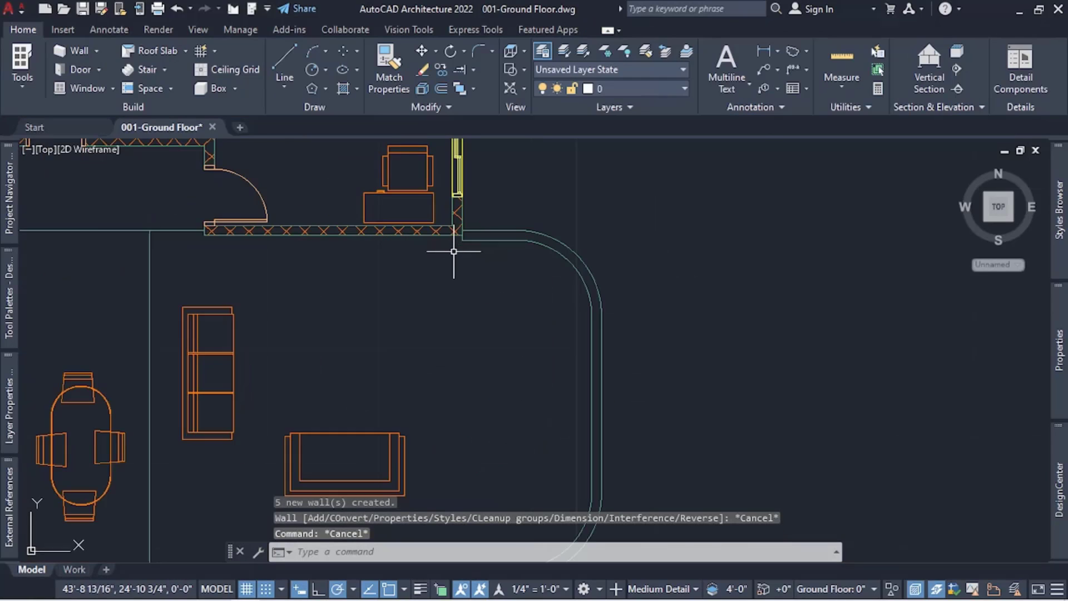
pyautogui.scroll(-3, 460, 252)
pyautogui.scroll(2, 500, 262)
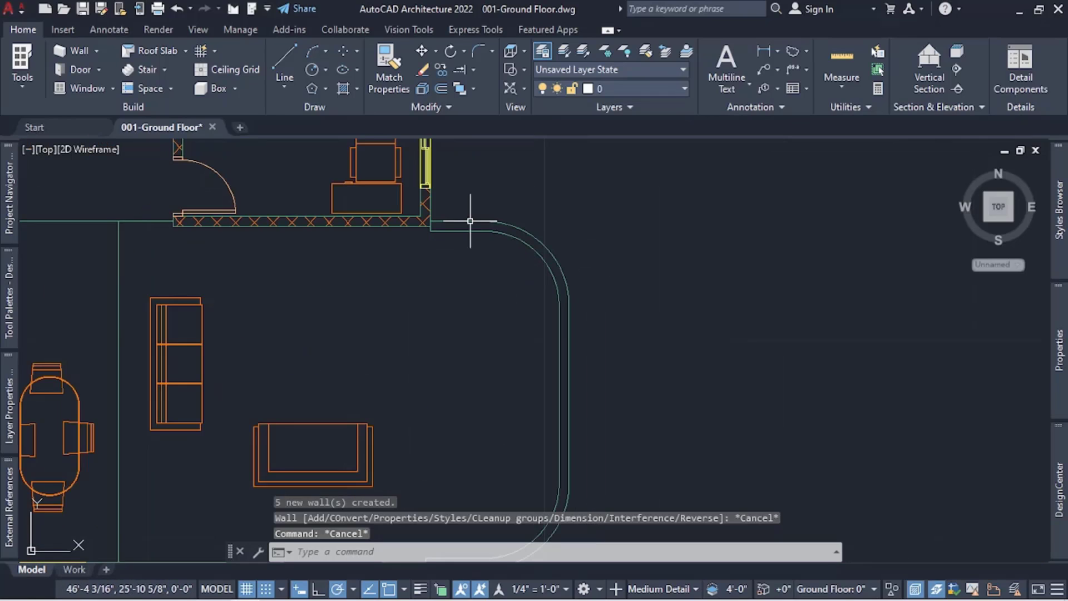
pyautogui.scroll(2, 468, 225)
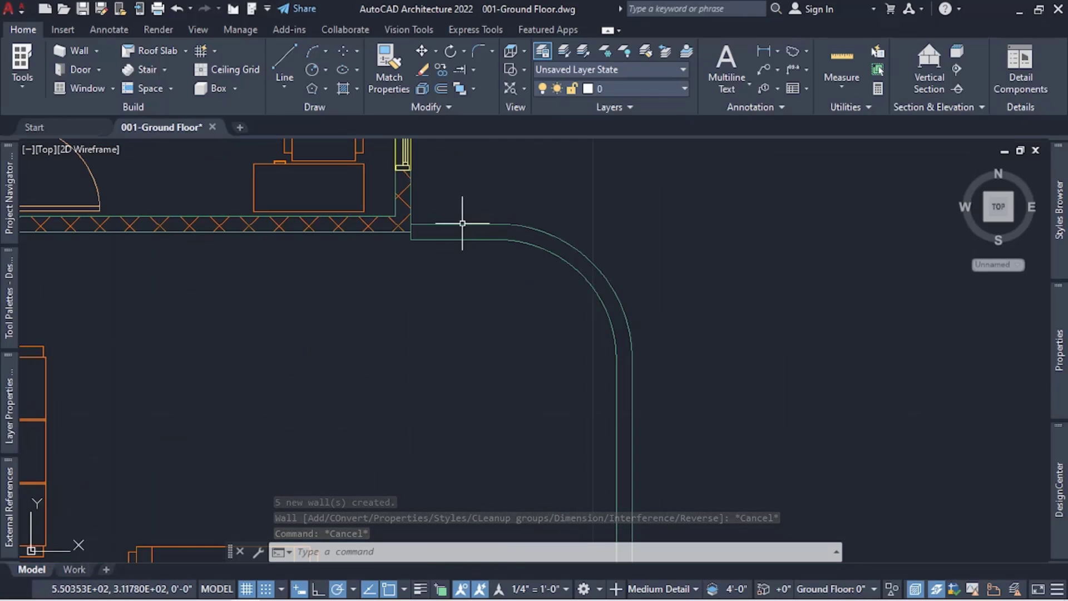
# Step: Select the short wall at the curve's top, then clear the selection
pyautogui.click(474, 225)
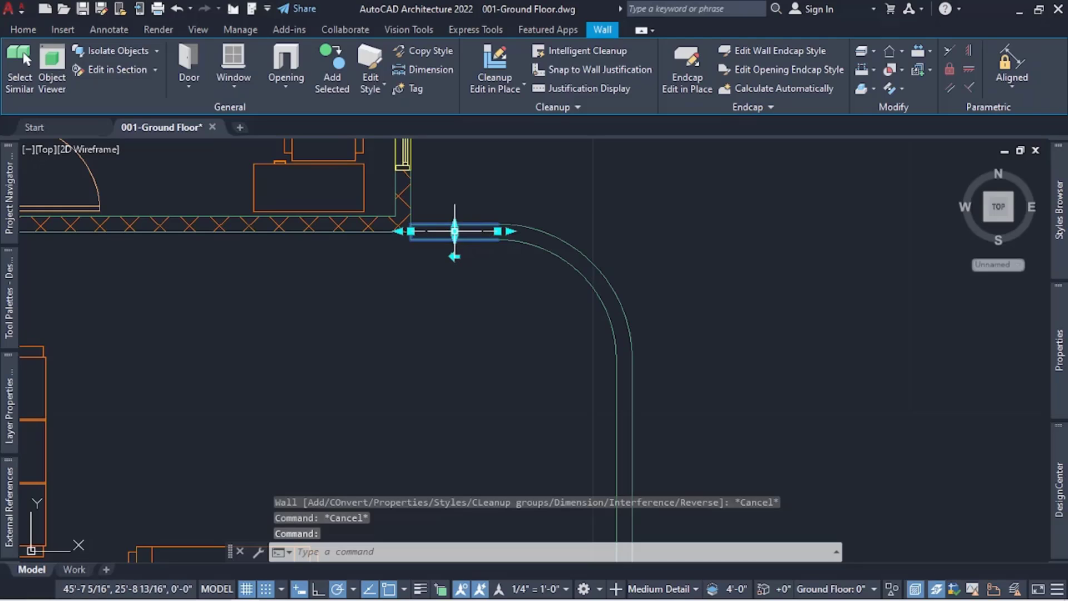
pyautogui.scroll(-6, 489, 191)
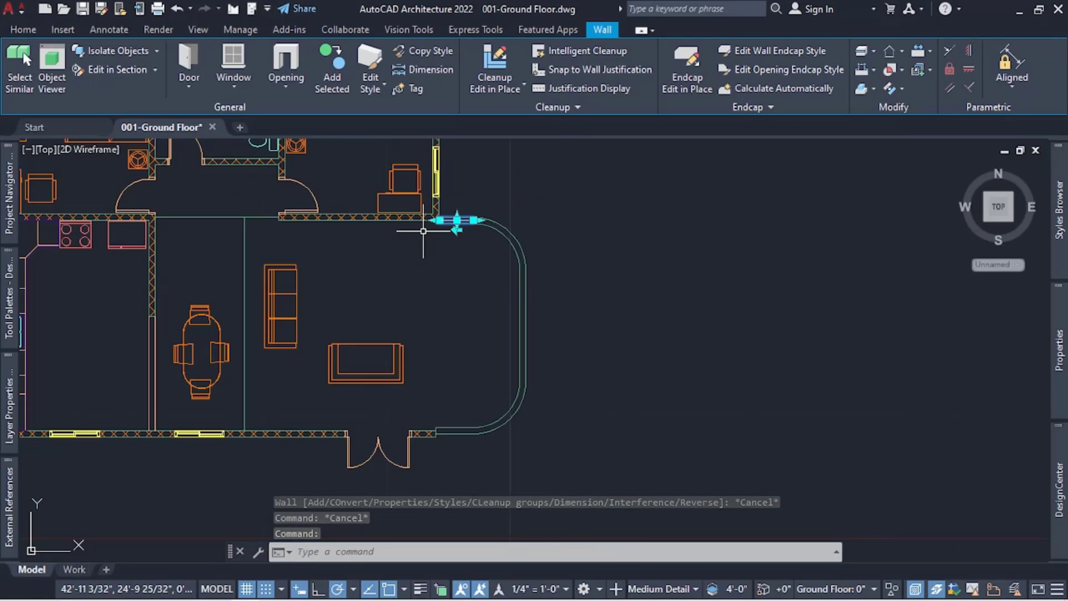
pyautogui.scroll(6, 423, 252)
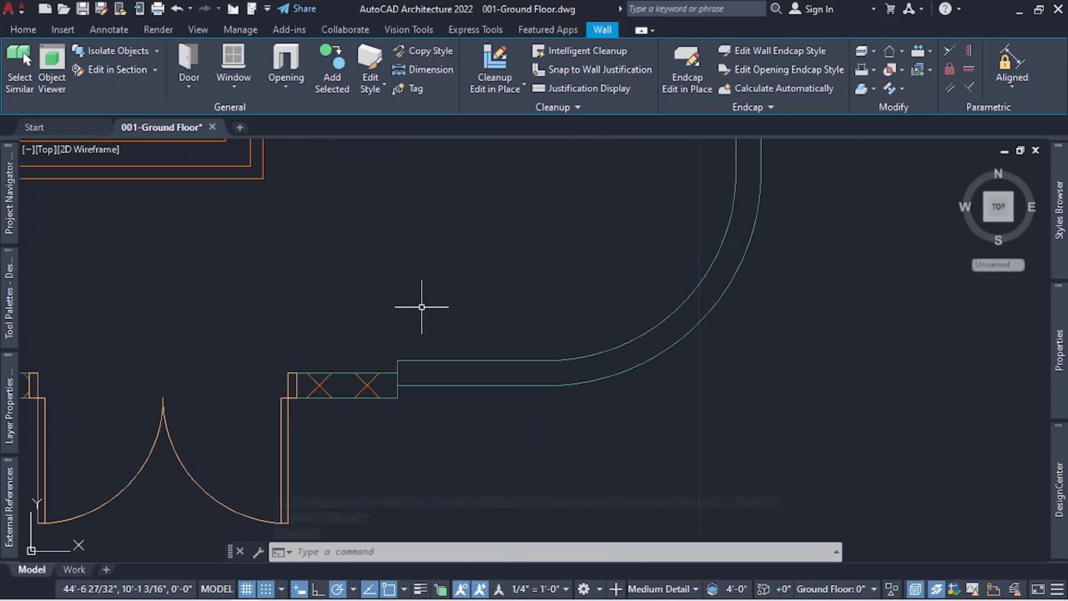
pyautogui.scroll(-2, 415, 345)
pyautogui.scroll(2, 417, 362)
pyautogui.scroll(-2, 415, 351)
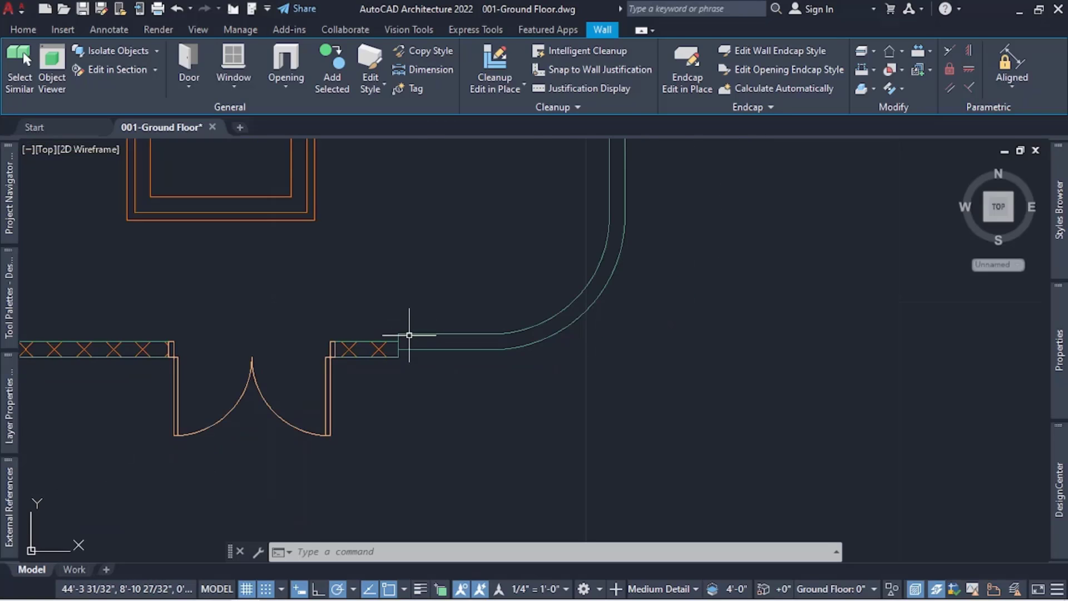
pyautogui.scroll(2, 440, 412)
pyautogui.press('Escape')
pyautogui.scroll(-4, 453, 440)
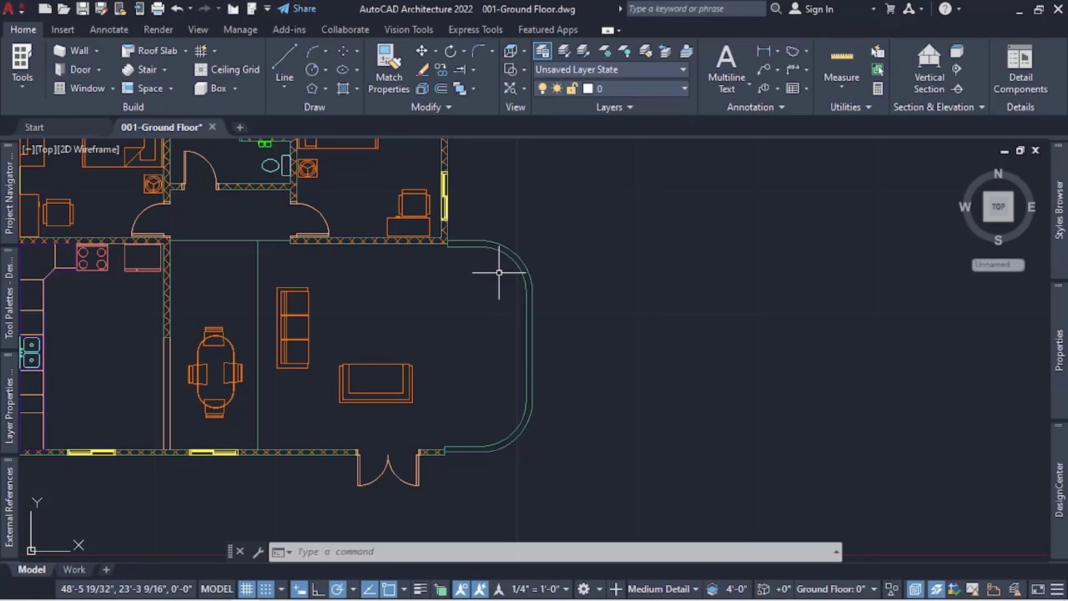
# Step: Delete the curved, short top and straight vertical walls of the rounded east side
pyautogui.click(520, 277)
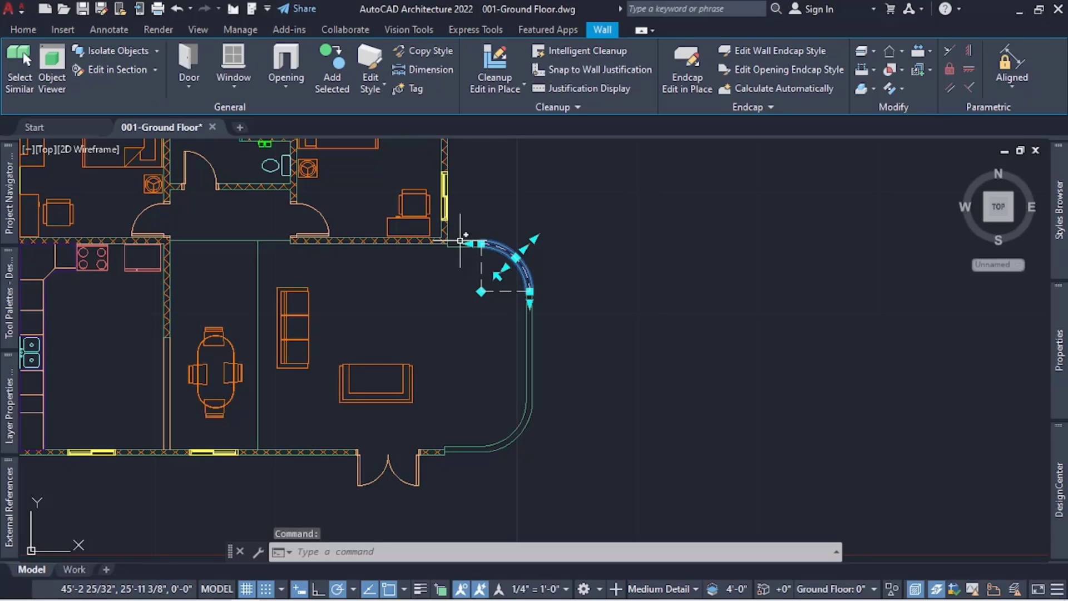
pyautogui.click(460, 240)
pyautogui.click(528, 389)
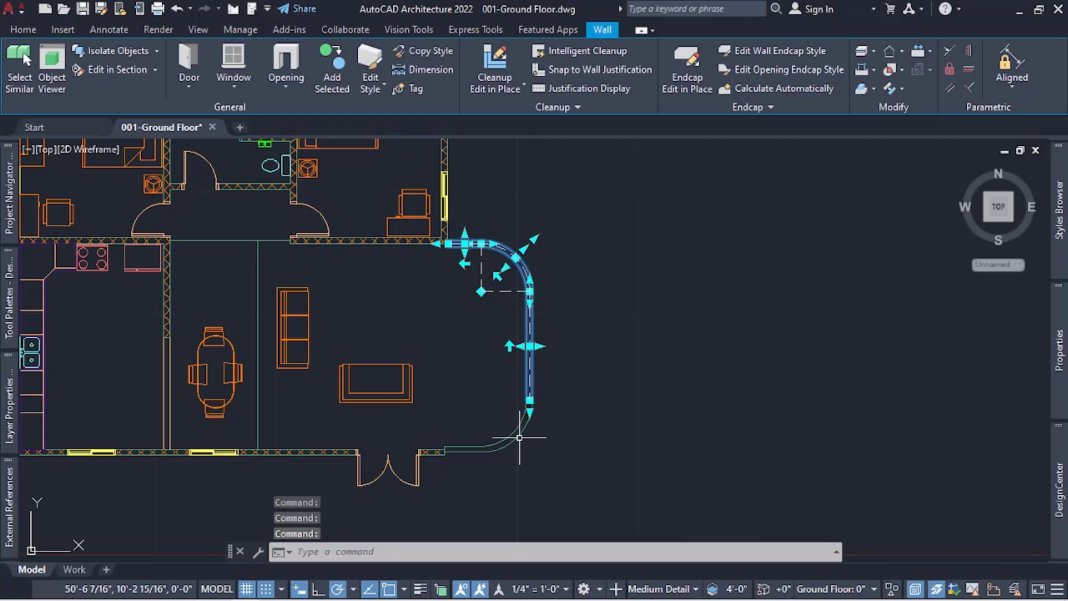
pyautogui.click(519, 437)
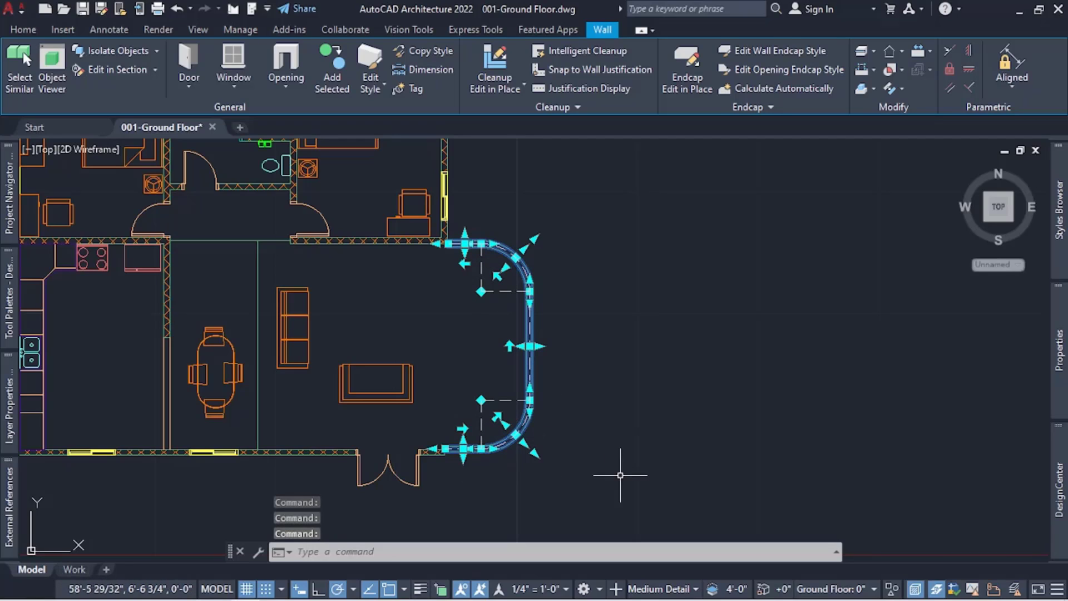
pyautogui.press('Delete')
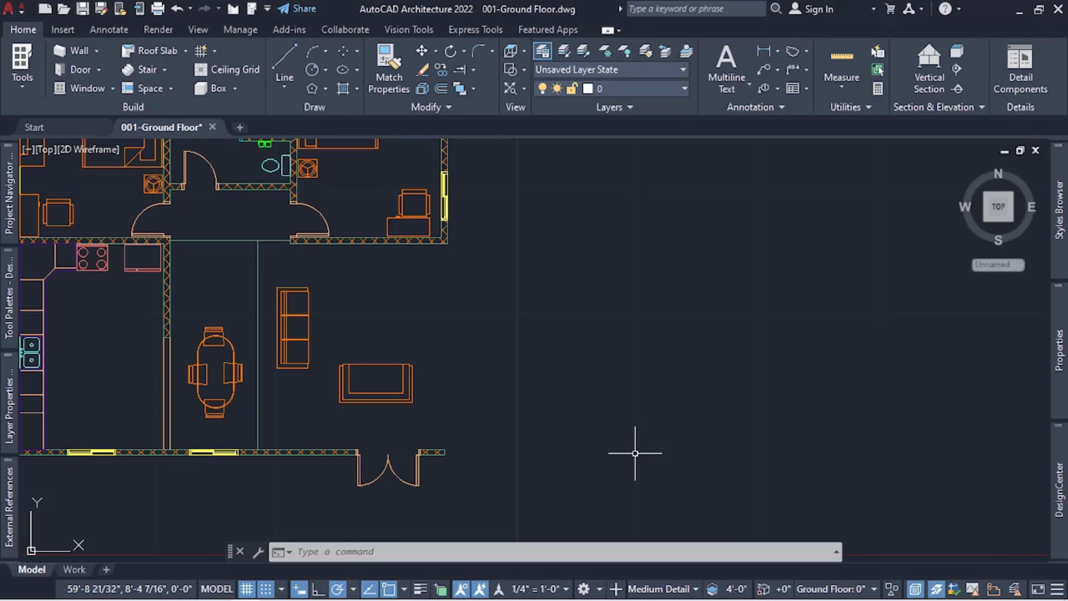
# Step: Start a new Wall from the Design palette with its segment type set to Arc
pyautogui.click(313, 51)
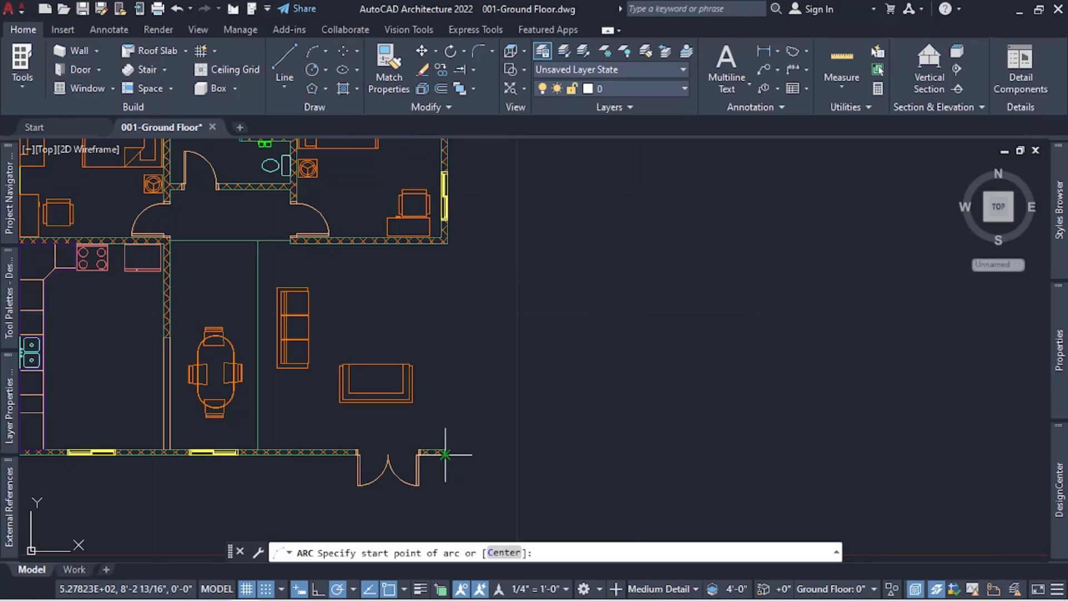
pyautogui.scroll(2, 445, 448)
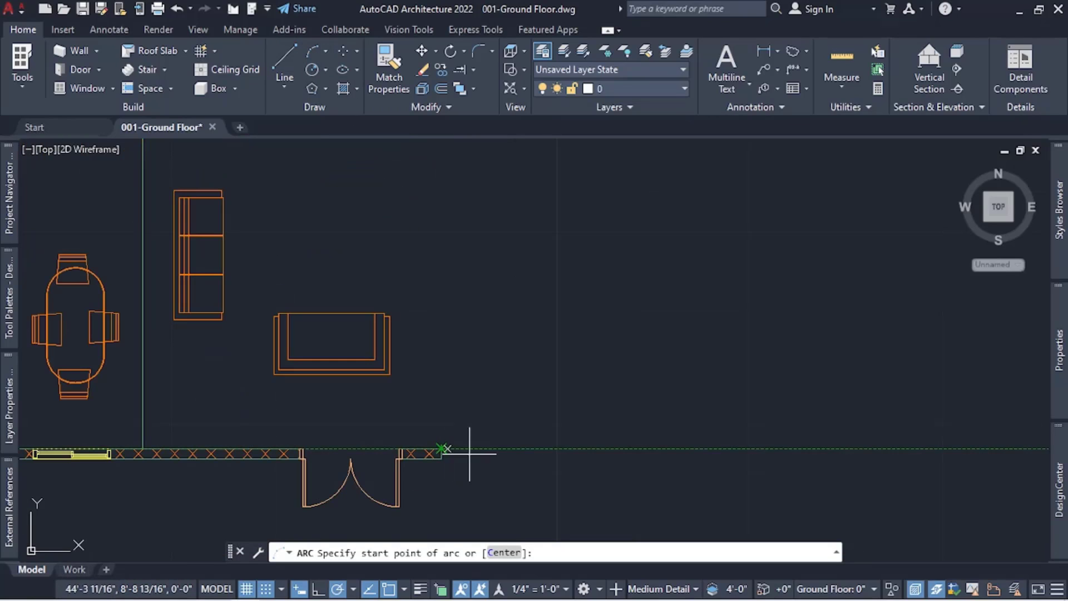
pyautogui.press('Escape')
pyautogui.moveTo(30, 330)
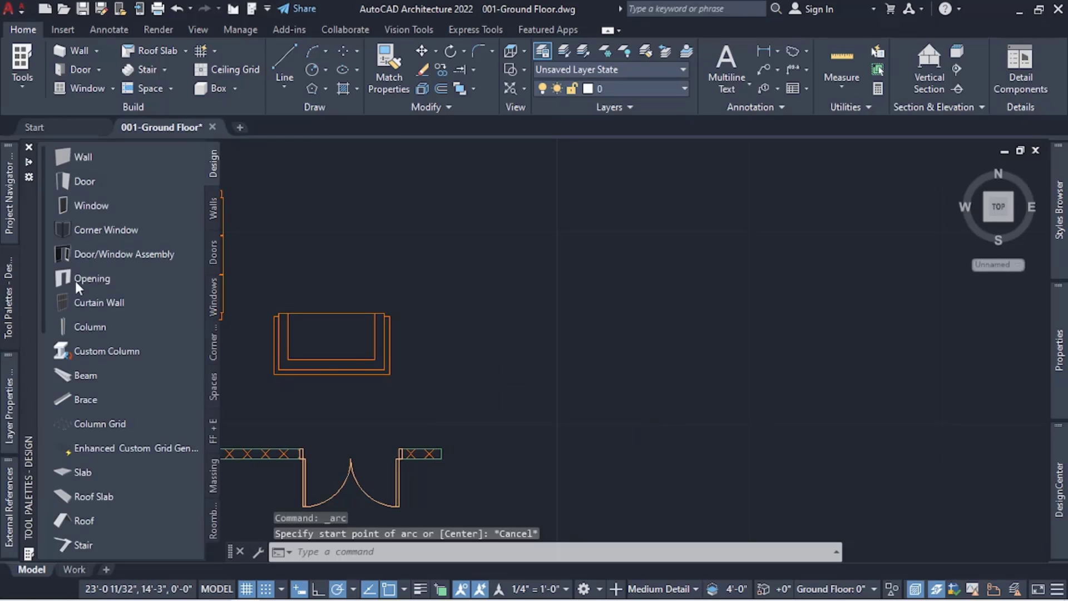
pyautogui.click(81, 157)
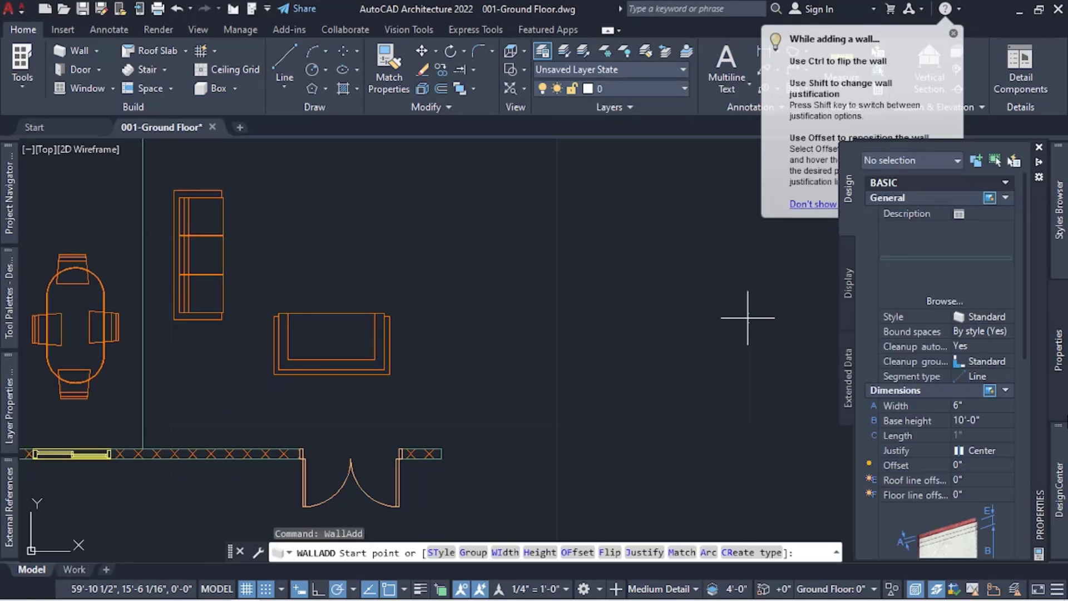
pyautogui.click(986, 376)
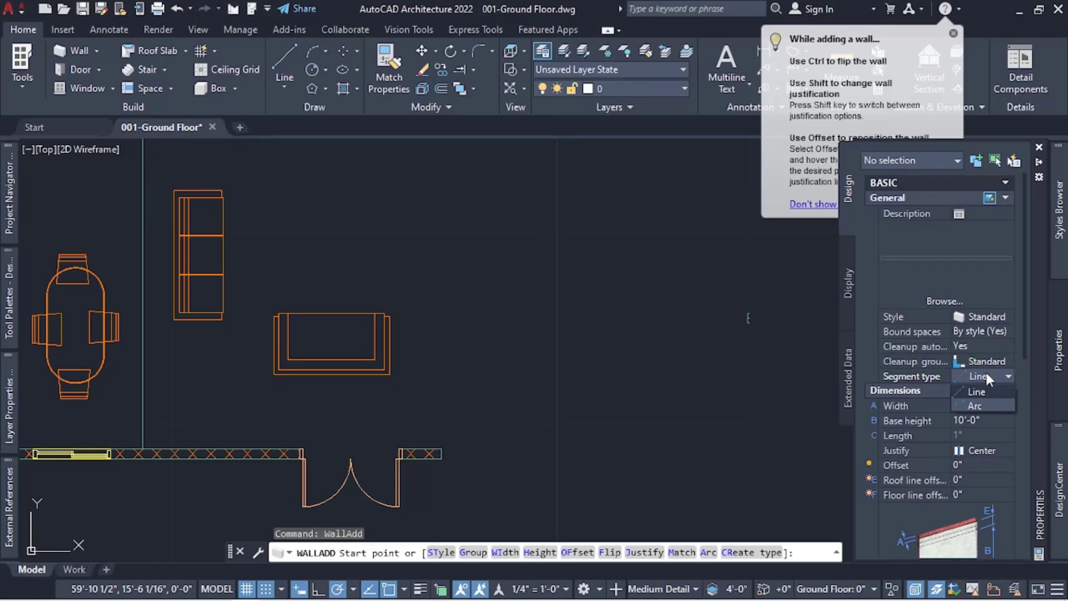
pyautogui.click(976, 406)
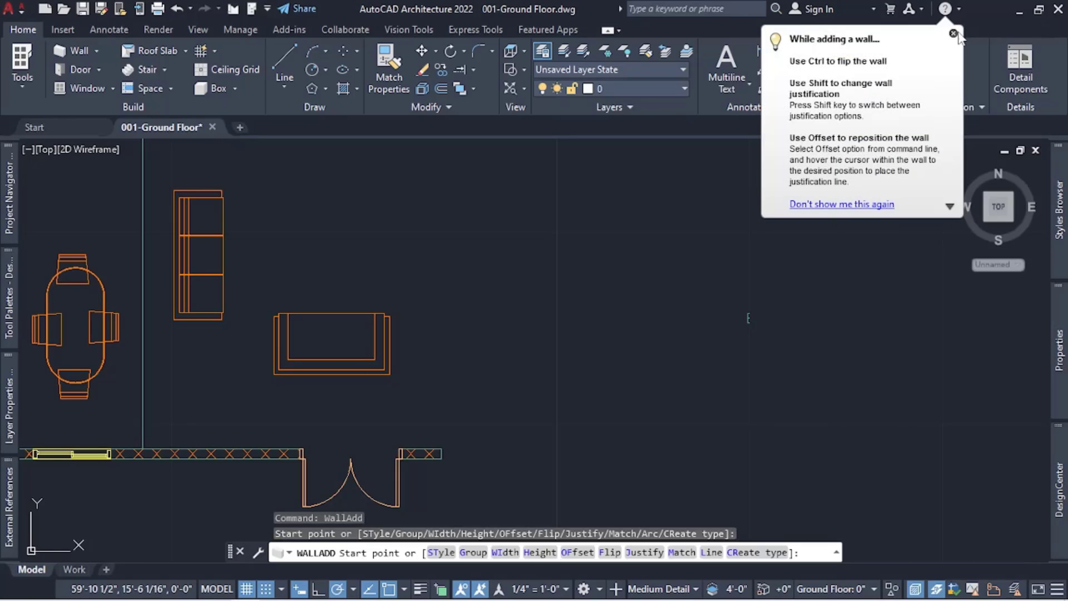
pyautogui.click(953, 34)
pyautogui.scroll(-3, 632, 357)
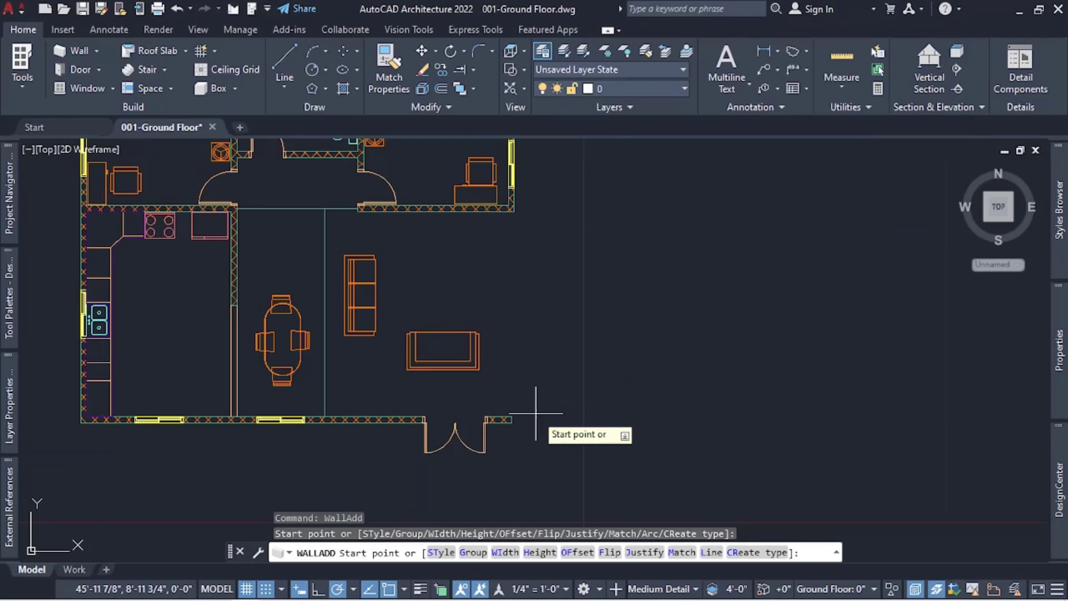
pyautogui.scroll(3, 501, 420)
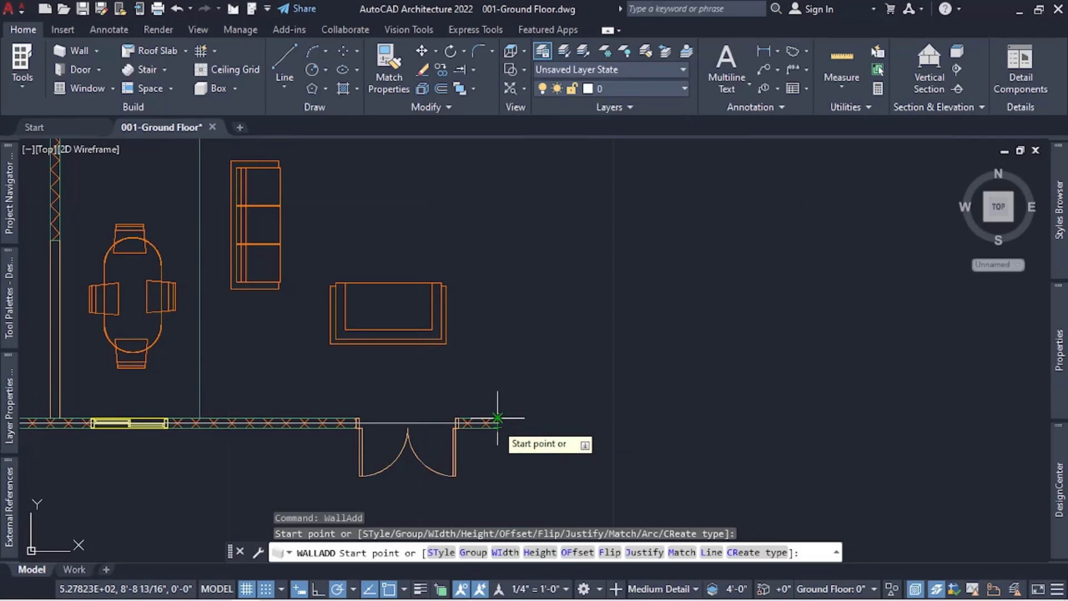
pyautogui.scroll(2, 496, 426)
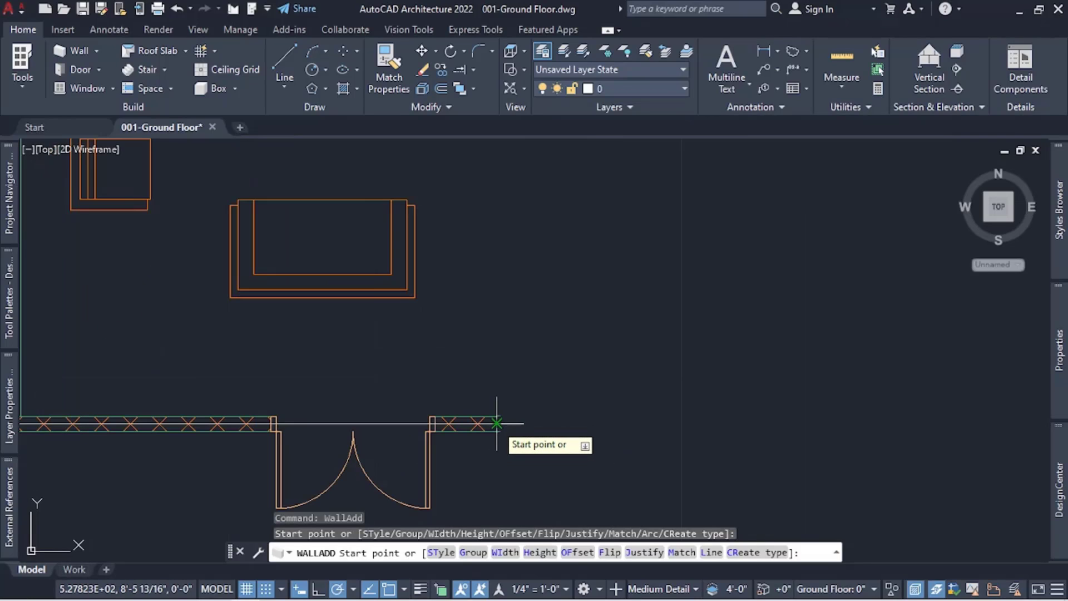
# Step: Draw the arc wall from the south wall's end, bulging east, to the north corner
pyautogui.click(496, 424)
pyautogui.scroll(-4, 497, 428)
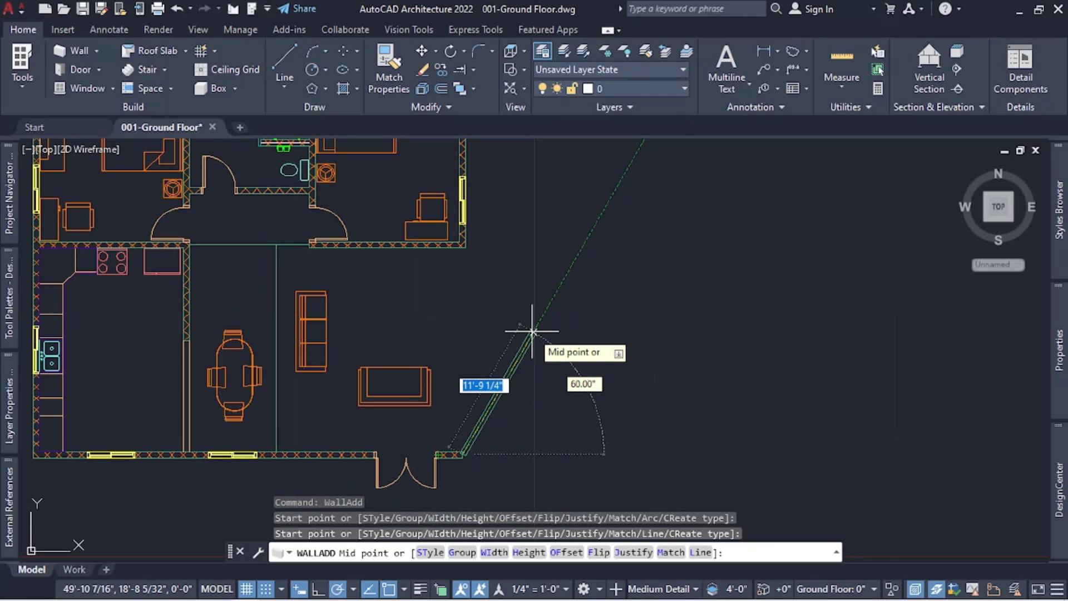
pyautogui.click(533, 331)
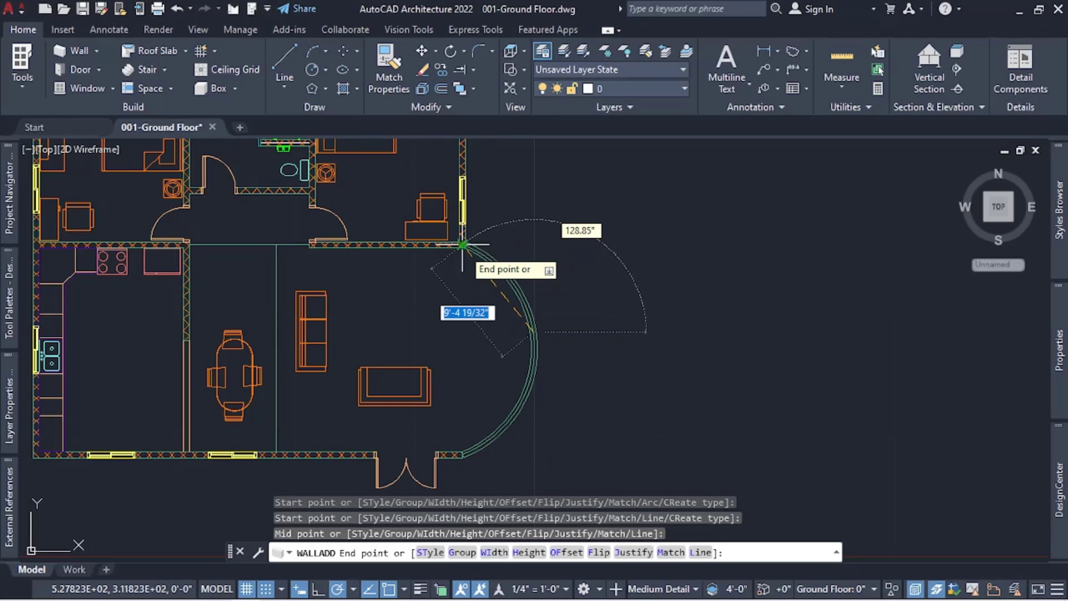
pyautogui.scroll(2, 462, 245)
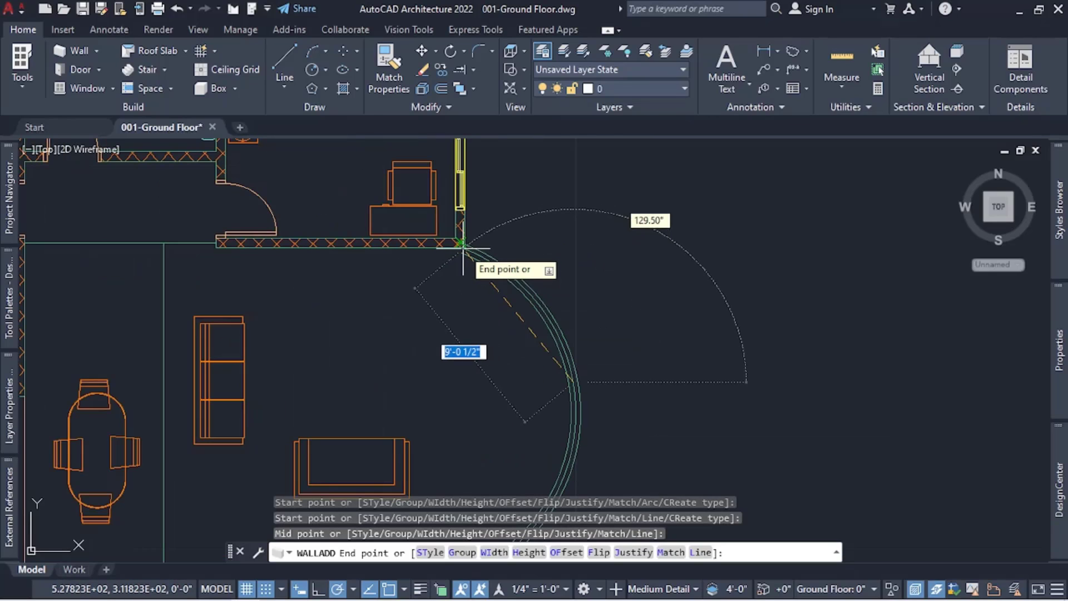
pyautogui.click(461, 243)
pyautogui.press('Escape')
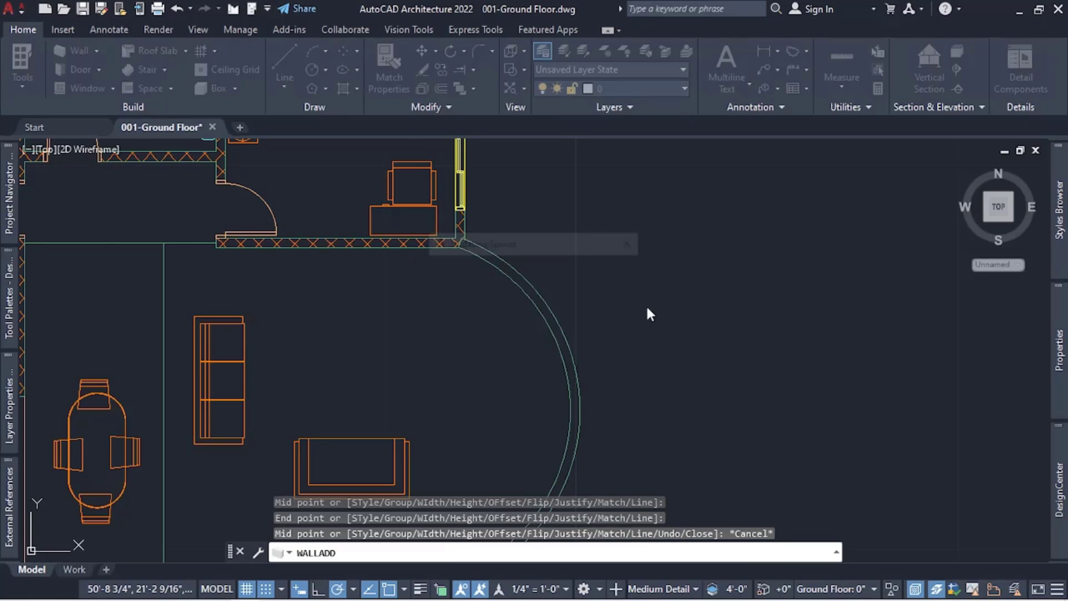
pyautogui.scroll(-4, 690, 289)
pyautogui.scroll(6, 560, 269)
pyautogui.scroll(2, 561, 269)
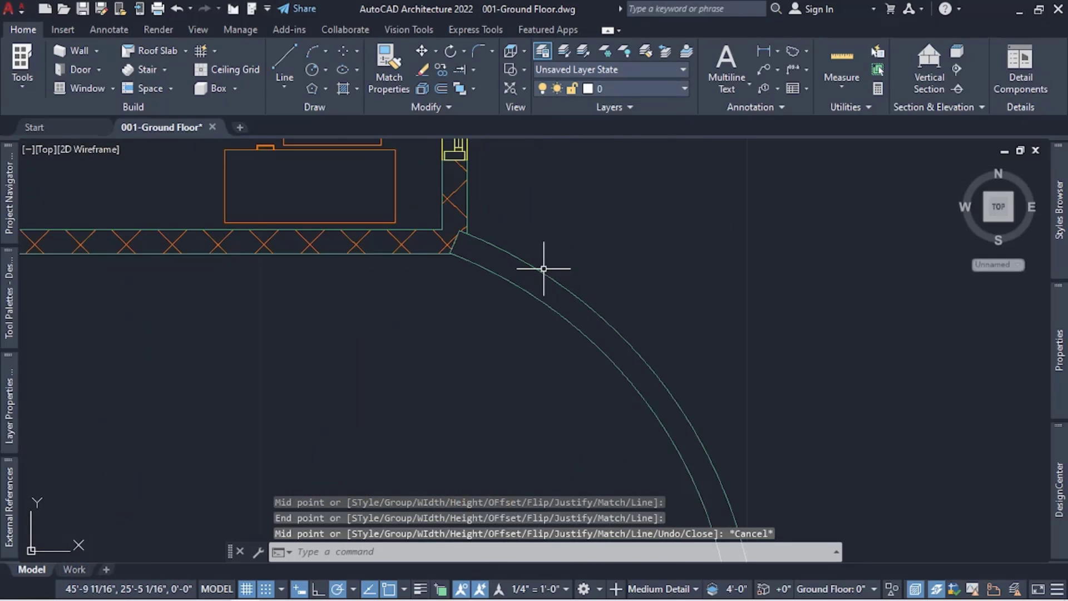
# Step: Change the arc wall's style from Standard to CMU-8 in Properties
pyautogui.click(542, 271)
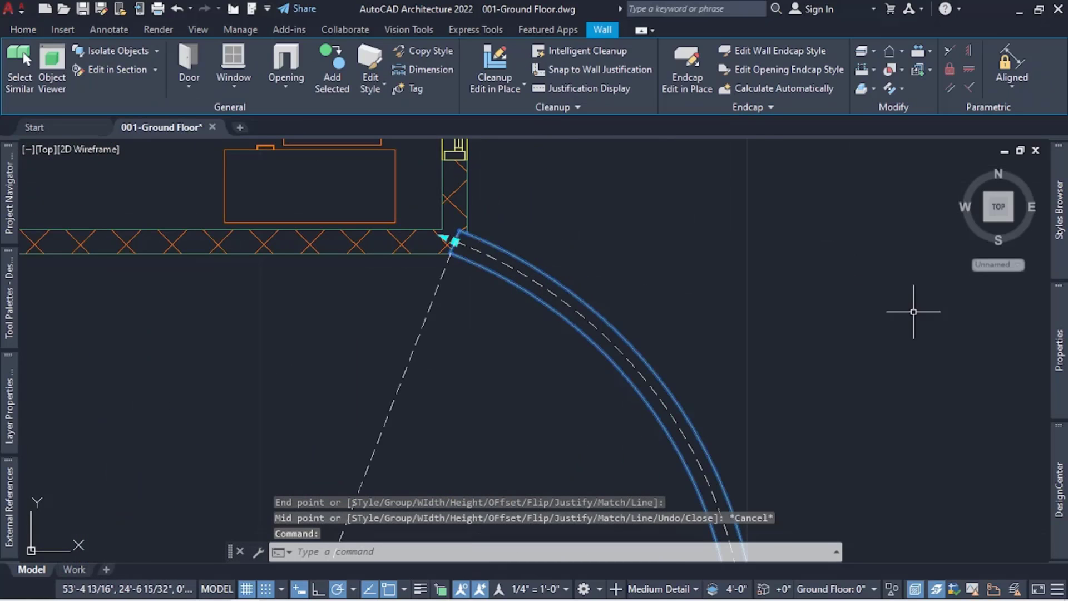
pyautogui.moveTo(1057, 350)
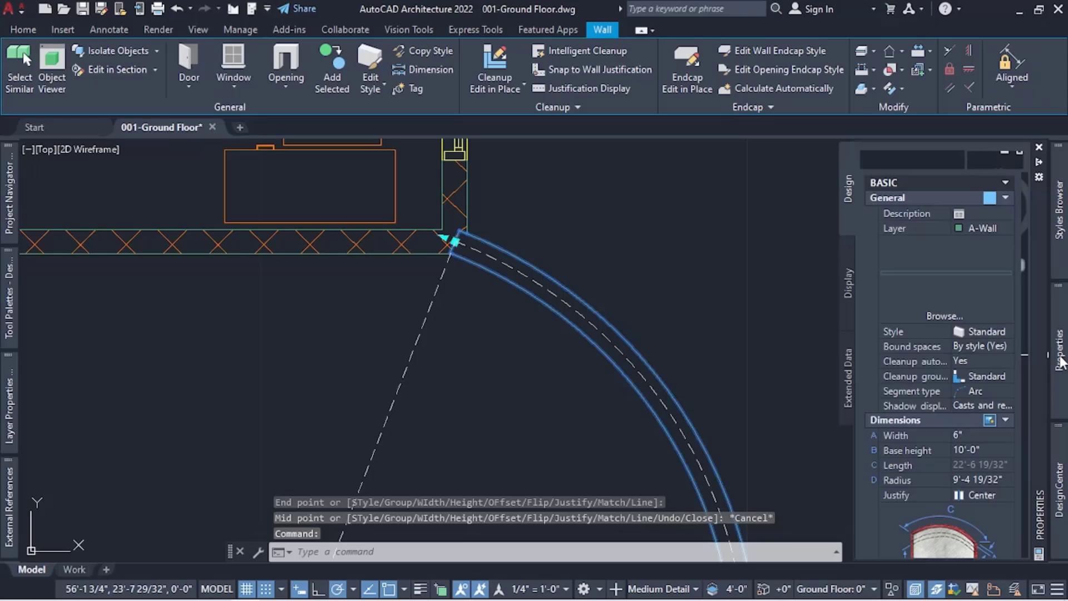
pyautogui.click(982, 331)
pyautogui.click(993, 333)
pyautogui.click(992, 347)
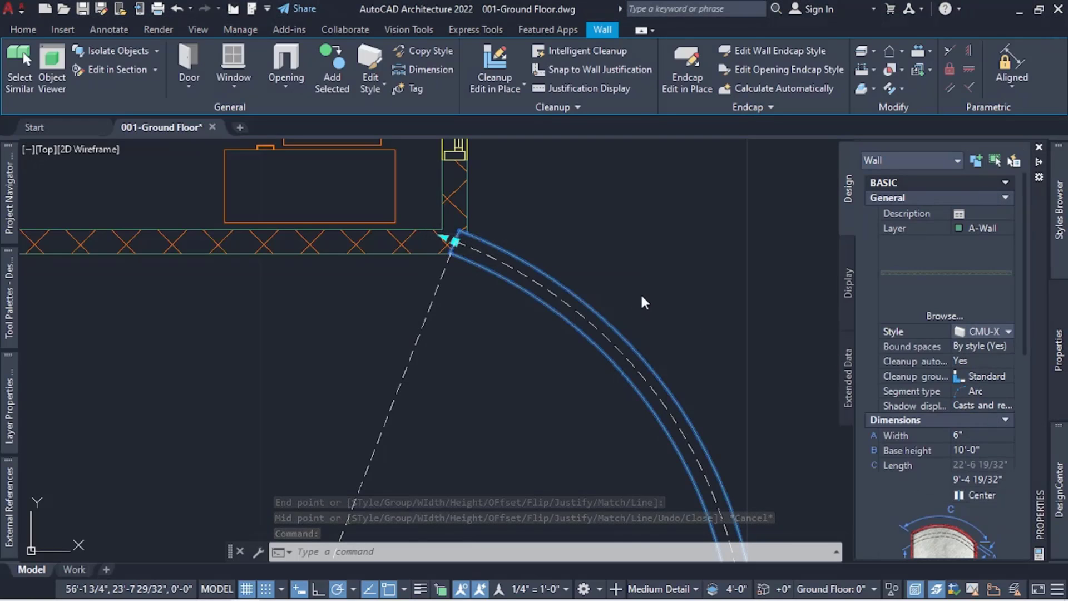
pyautogui.press('Escape')
pyautogui.scroll(-5, 548, 267)
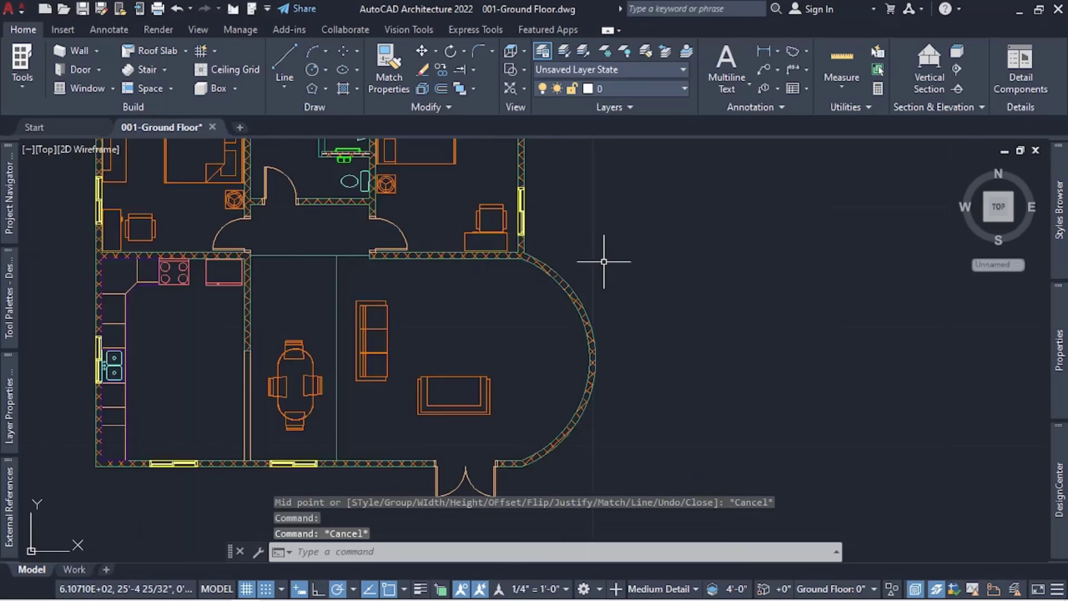
pyautogui.scroll(4, 558, 357)
pyautogui.scroll(2, 558, 402)
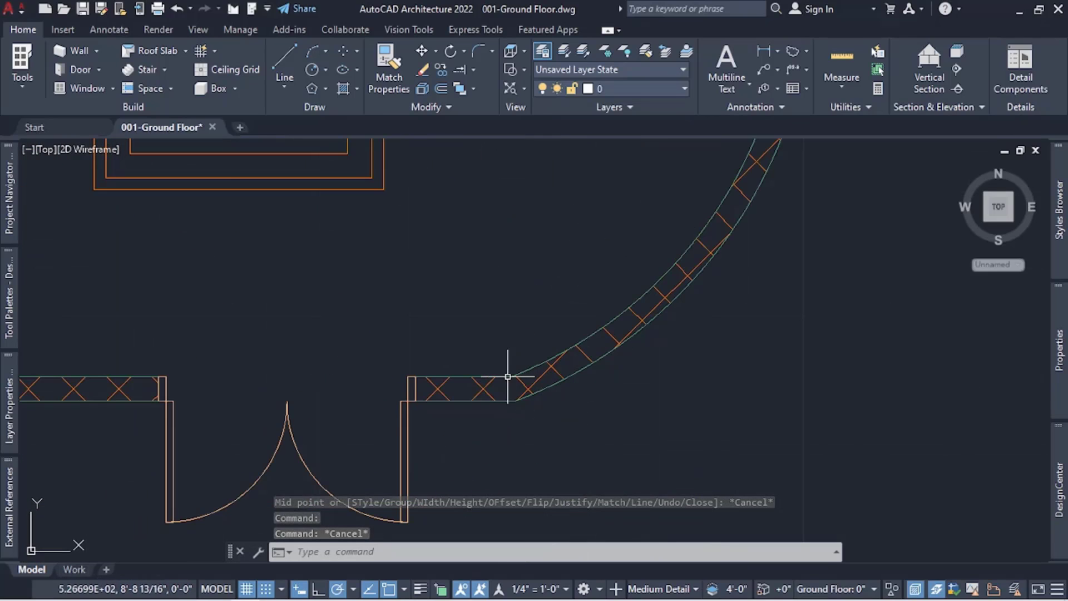
pyautogui.scroll(-6, 506, 368)
pyautogui.scroll(2, 528, 285)
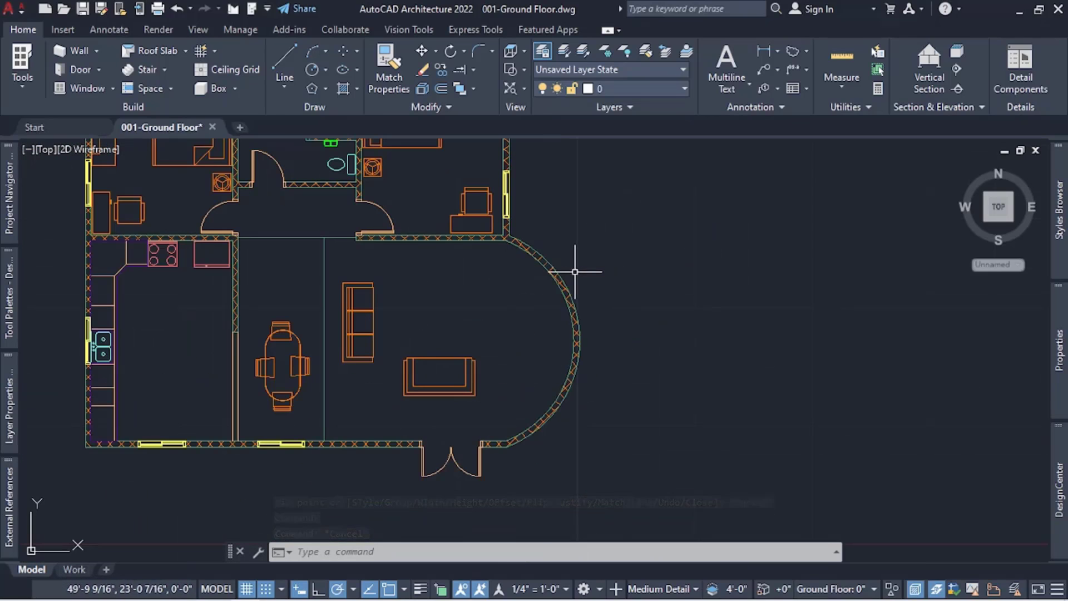
pyautogui.click(564, 272)
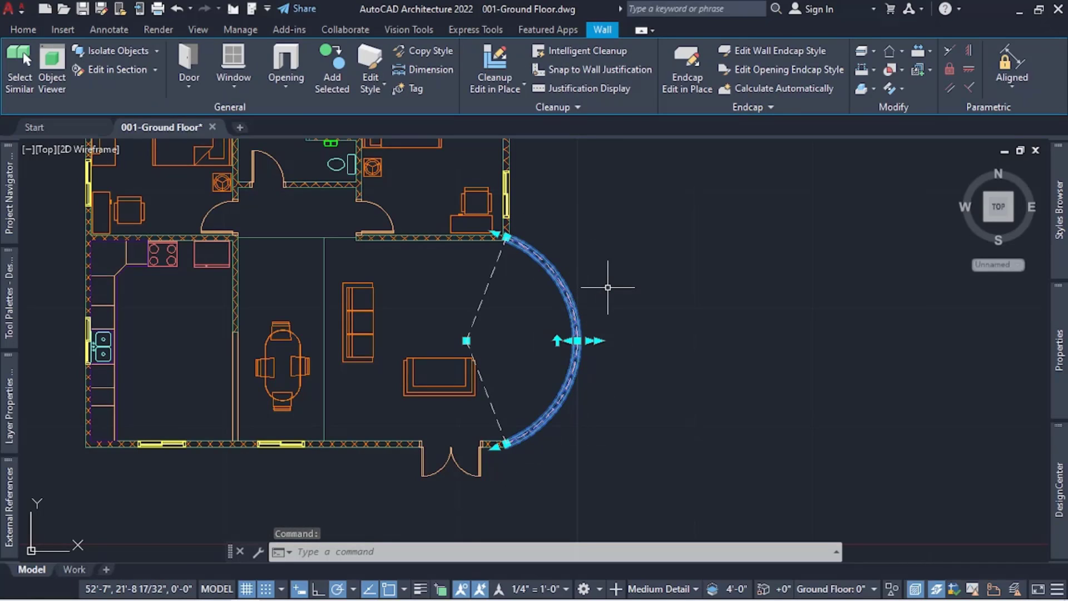
# Step: Run CURTAINWALLCONVERT on the wall with Center alignment and the Standard style
pyautogui.write('CUr')
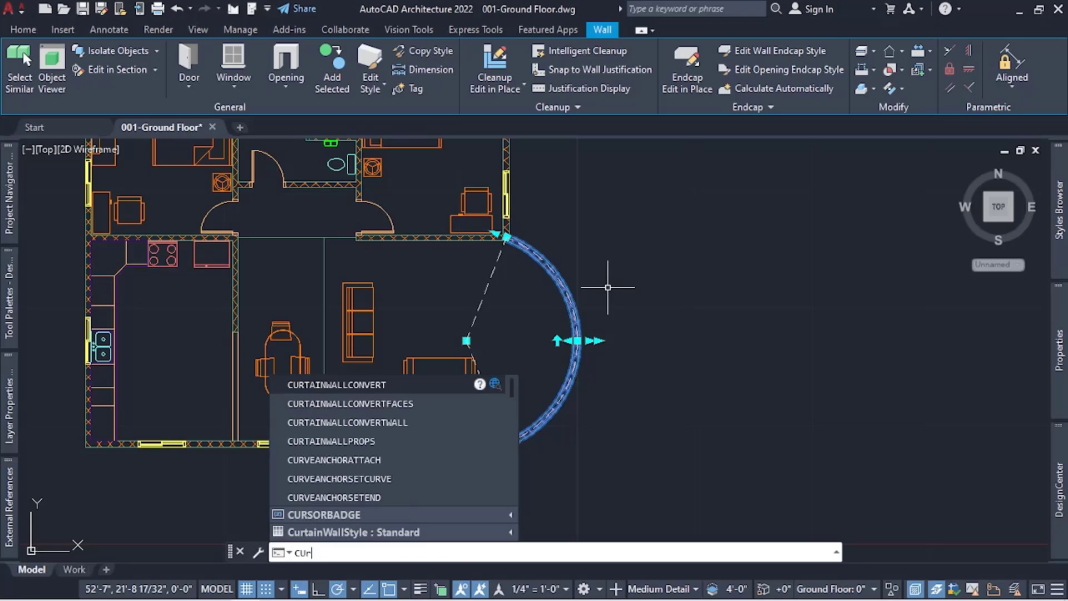
pyautogui.write('t')
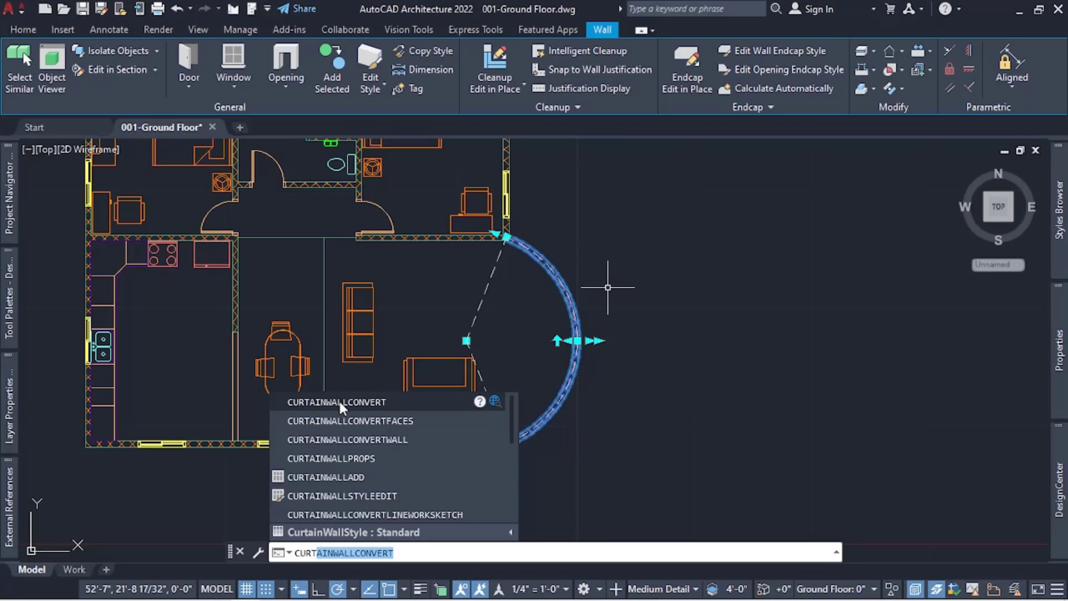
pyautogui.click(340, 405)
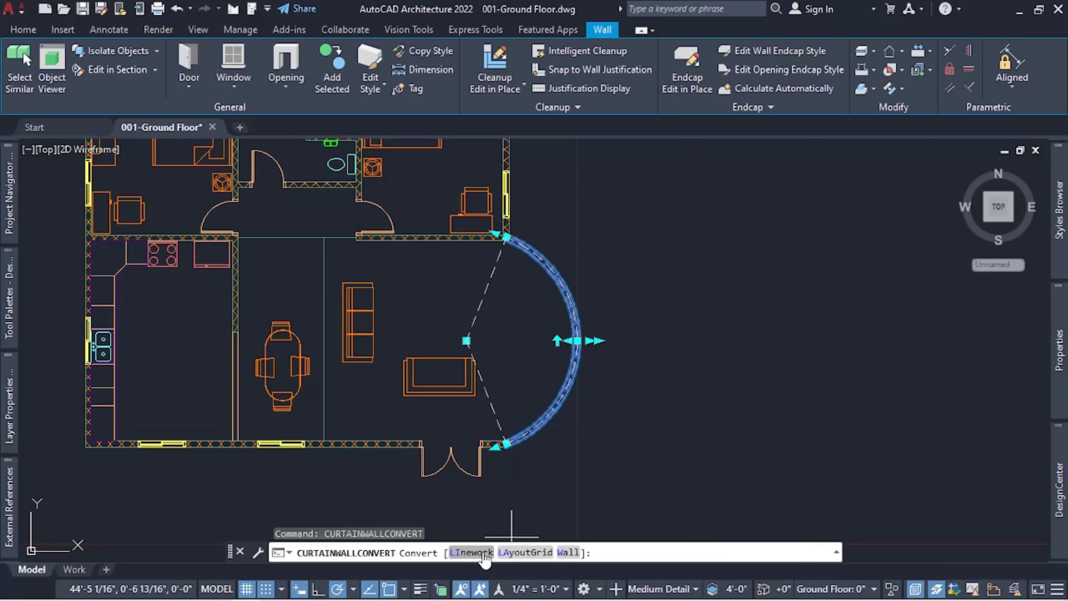
pyautogui.click(568, 552)
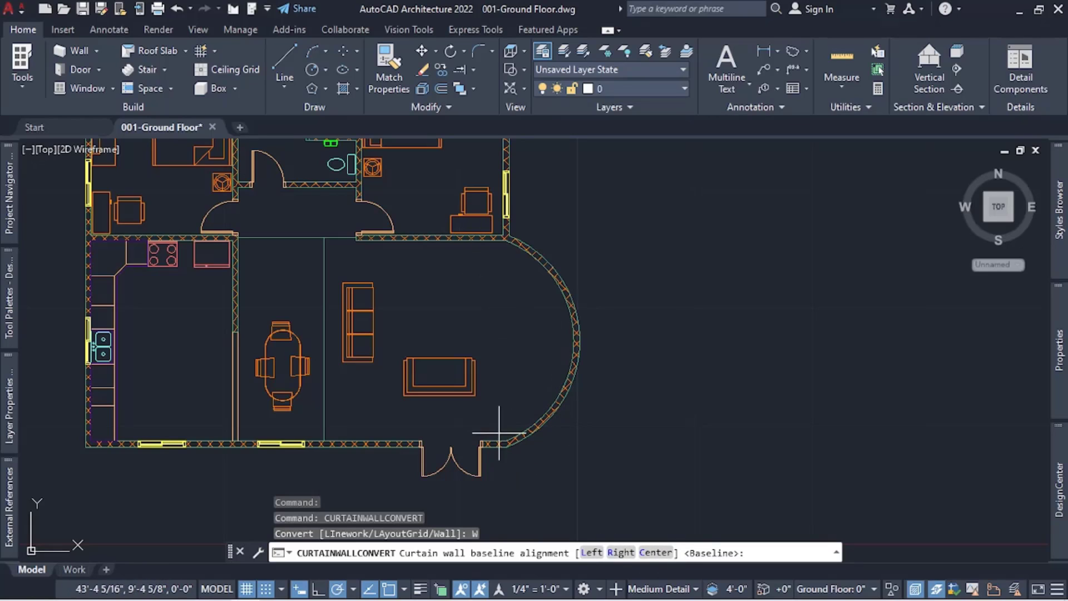
pyautogui.click(656, 553)
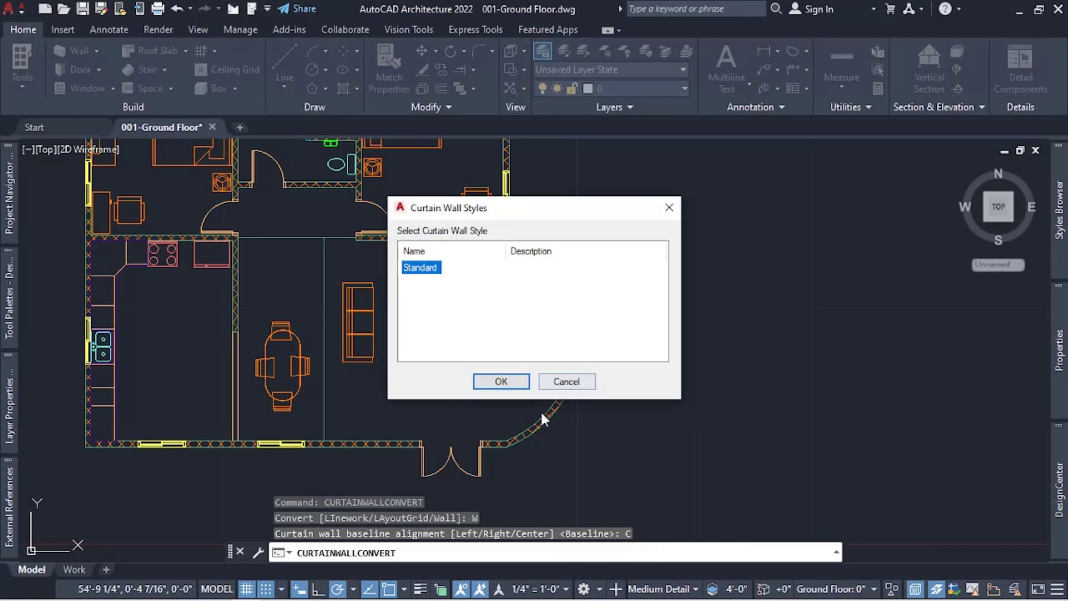
pyautogui.click(504, 382)
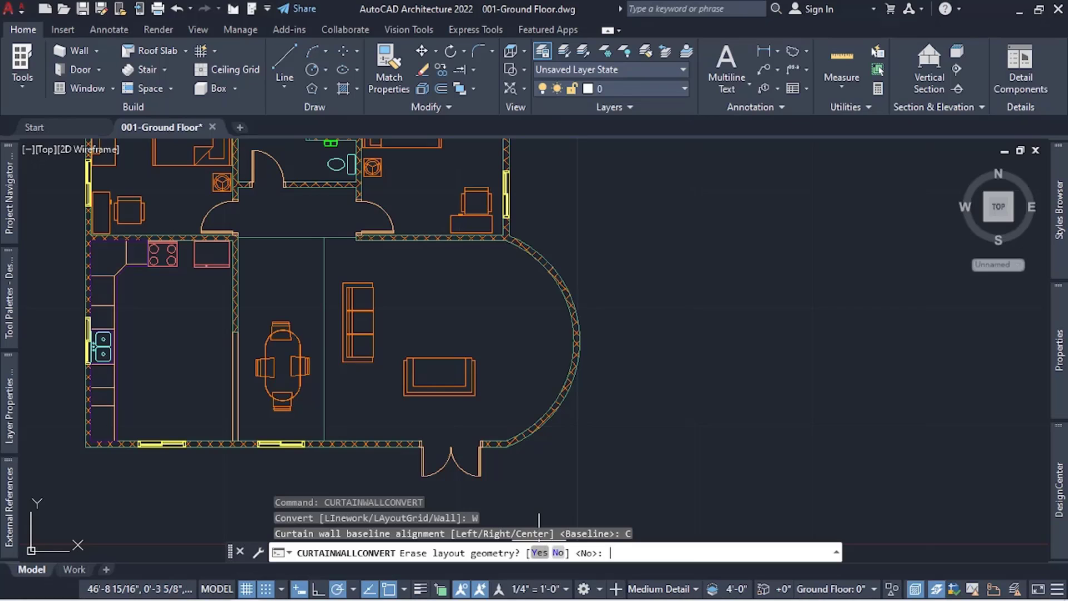
# Step: Erase the original arc wall and end the conversion
pyautogui.click(539, 552)
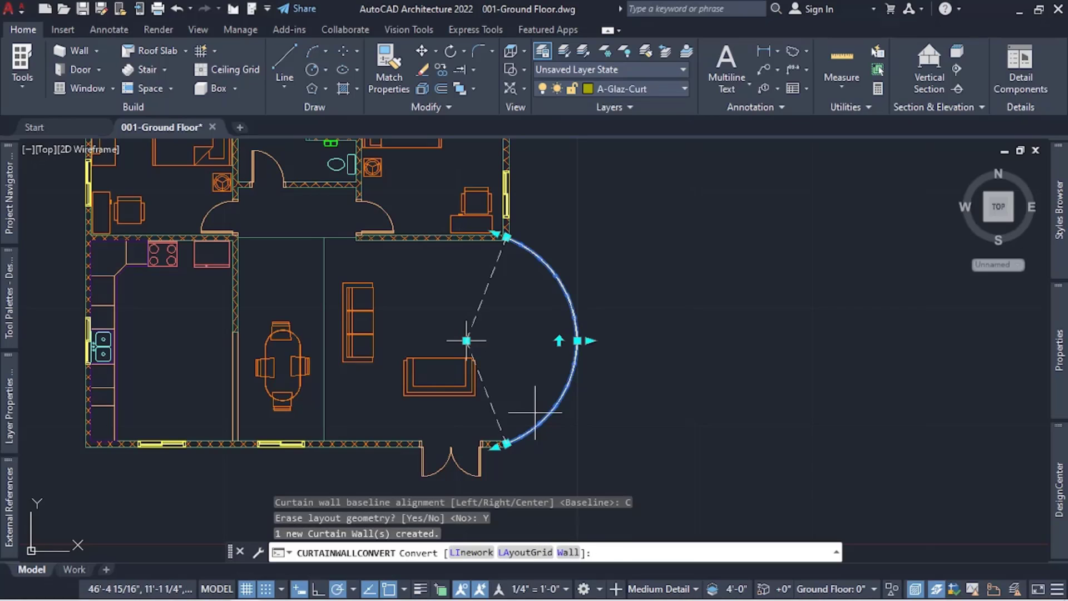
pyautogui.rightClick(536, 277)
pyautogui.press('Escape')
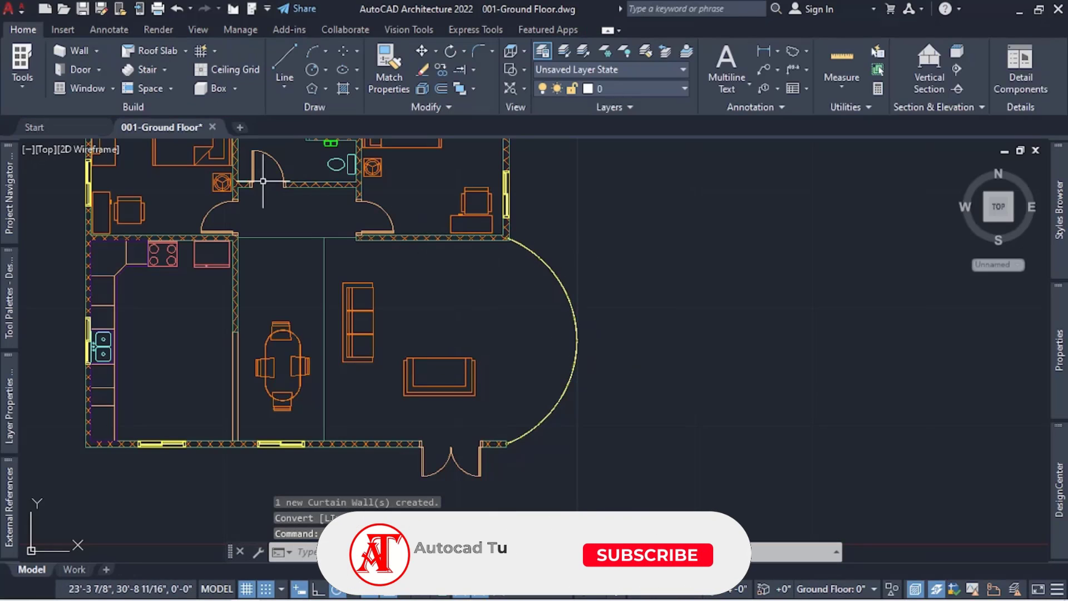
pyautogui.scroll(4, 536, 246)
pyautogui.scroll(-4, 515, 348)
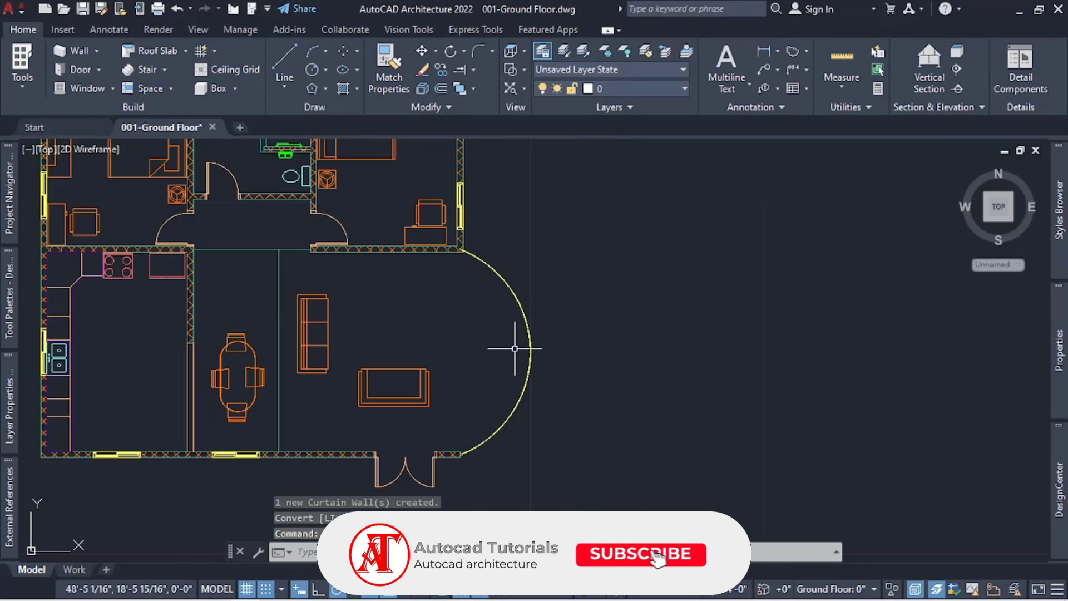
pyautogui.scroll(5, 457, 462)
pyautogui.scroll(-5, 470, 431)
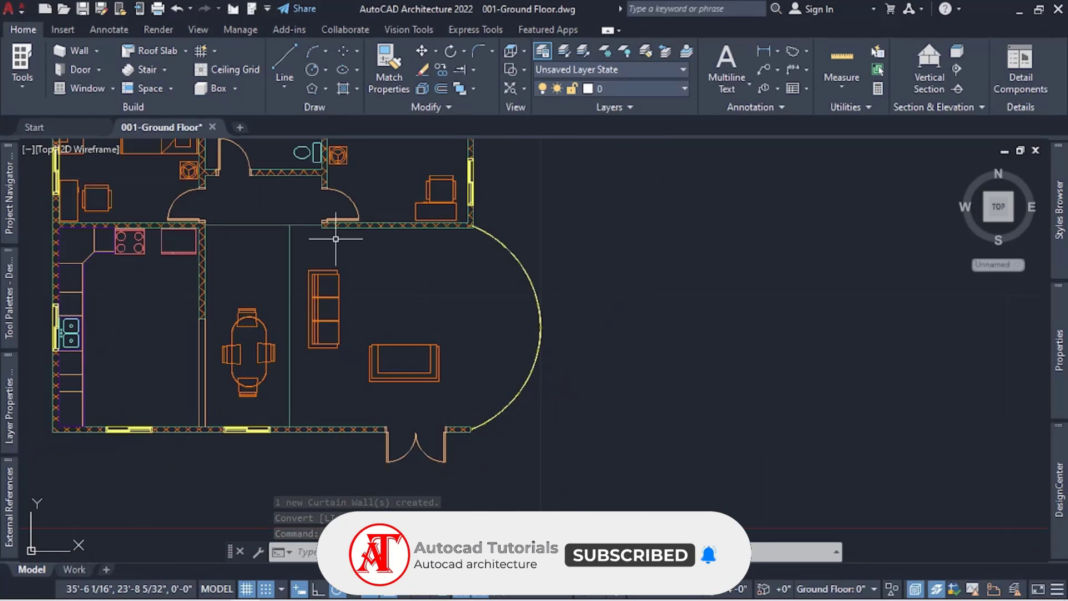
# Step: Switch to a southeast isometric view and shade the model in the Realistic visual style
pyautogui.moveTo(1012, 222)
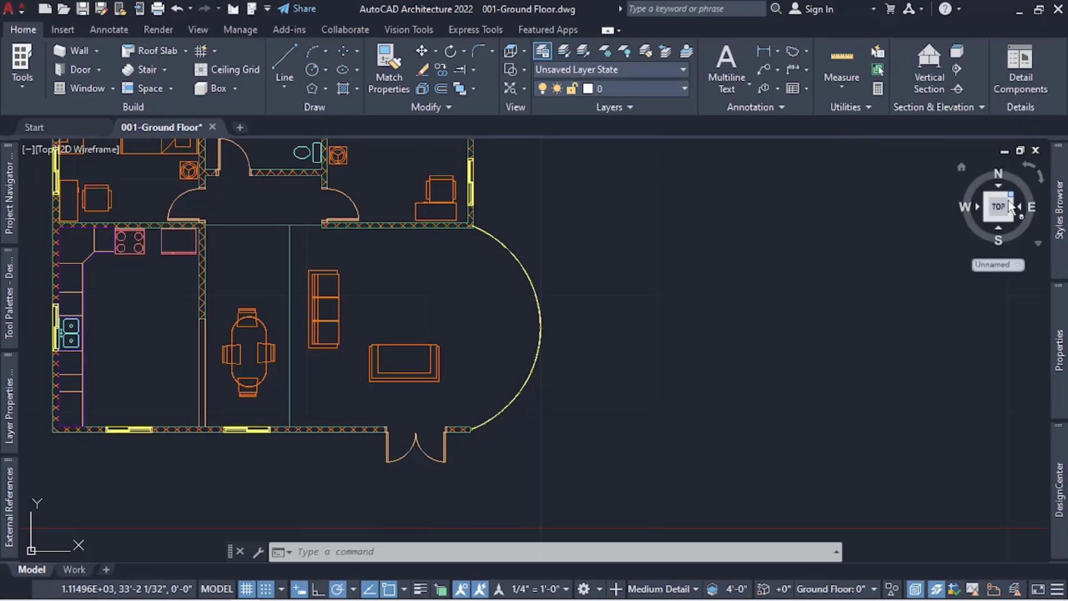
pyautogui.click(1011, 219)
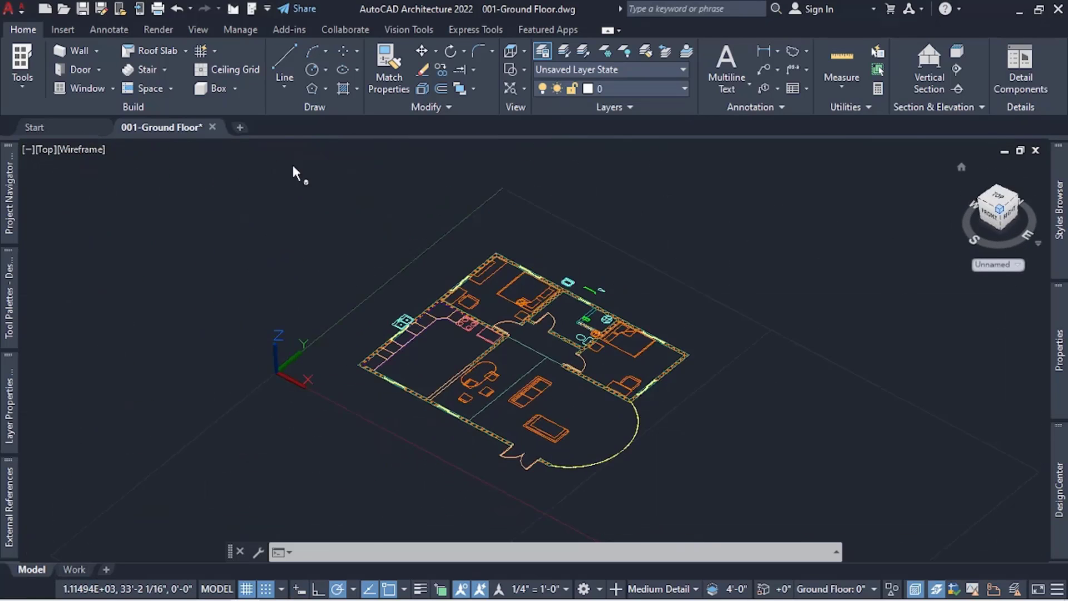
pyautogui.click(110, 148)
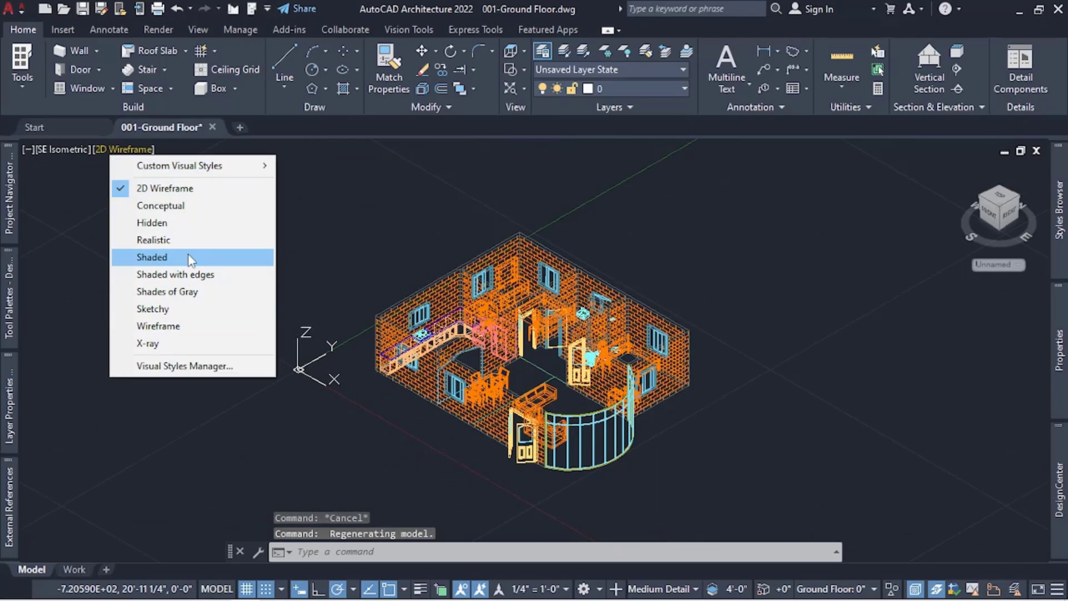
pyautogui.click(189, 241)
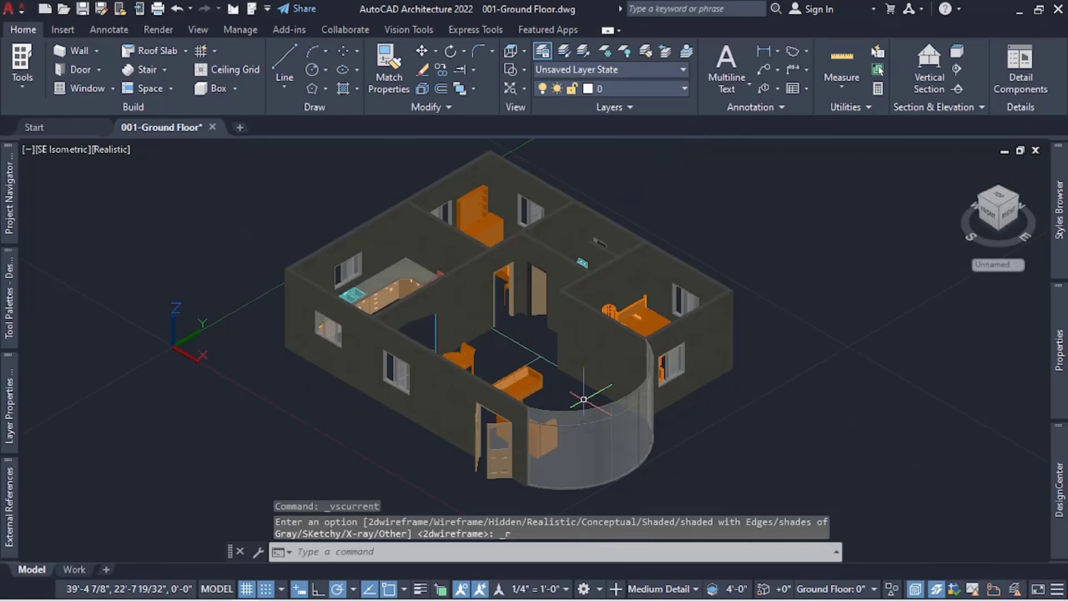
pyautogui.scroll(-3, 612, 412)
pyautogui.scroll(3, 612, 412)
# Step: Orbit to a lower, frontal angle and zoom toward the curved glass curtain wall
pyautogui.rightClick(649, 417)
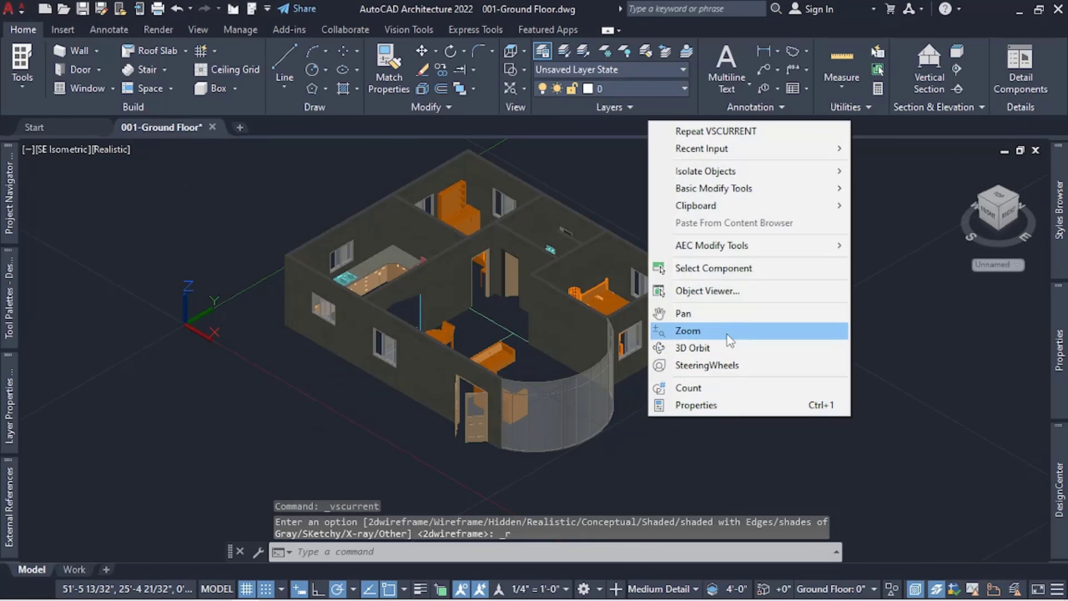
pyautogui.click(692, 348)
pyautogui.moveTo(690, 356); pyautogui.dragTo(763, 296)
pyautogui.scroll(6, 679, 372)
pyautogui.scroll(-6, 766, 269)
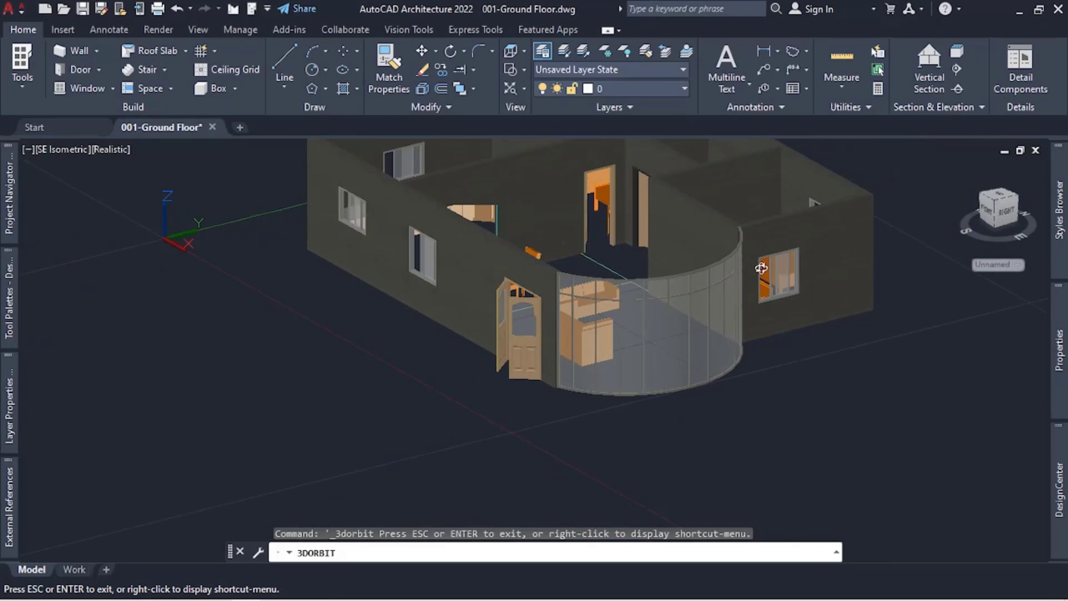
pyautogui.scroll(1, 497, 272)
pyautogui.scroll(-1, 674, 341)
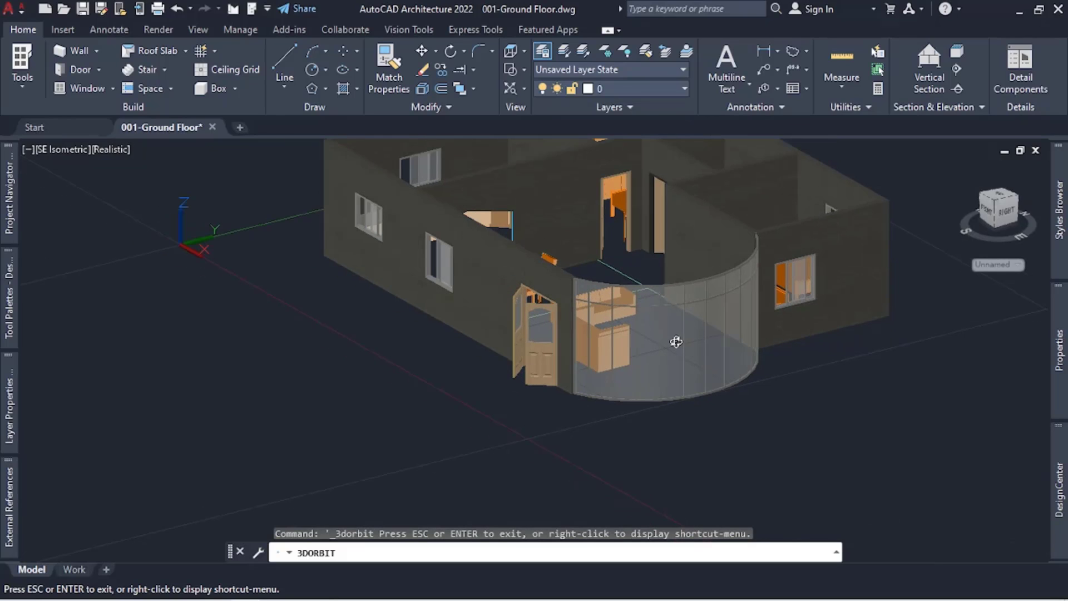